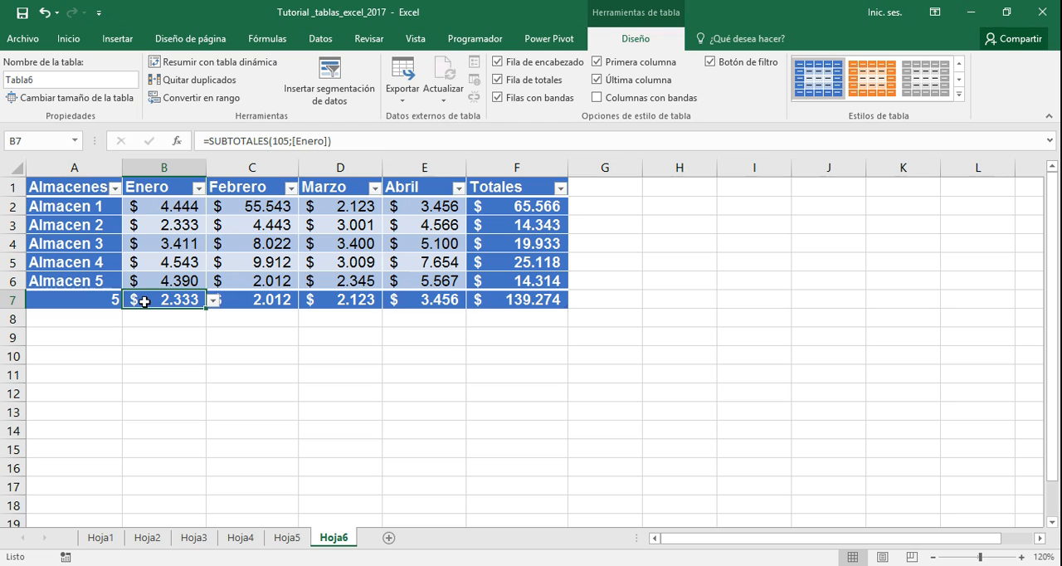
# Inspect the total-row formulas in A7 and F7 and the filter options of the Febrero column
pyautogui.click(98, 302)
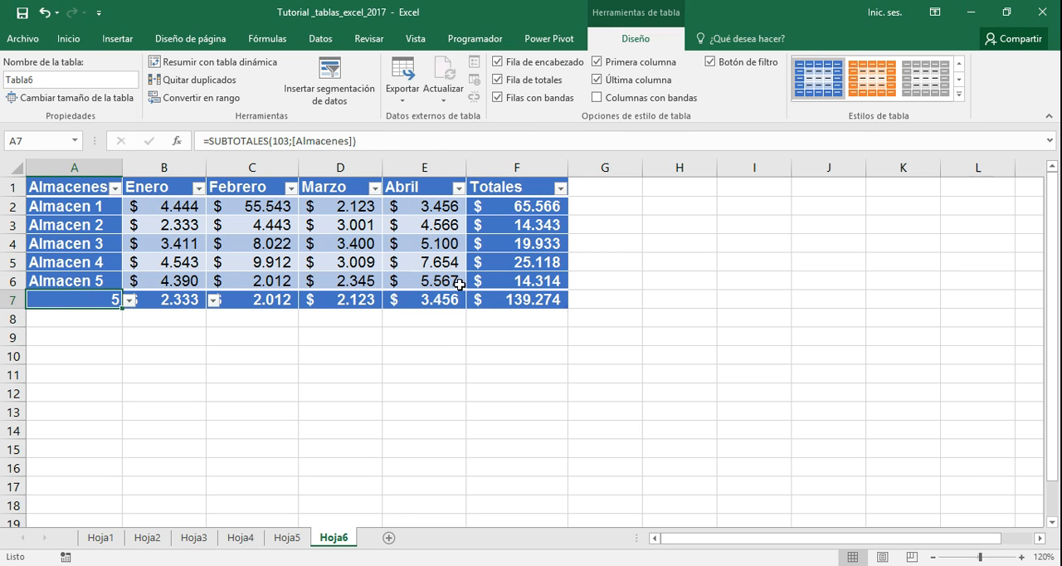
pyautogui.click(498, 301)
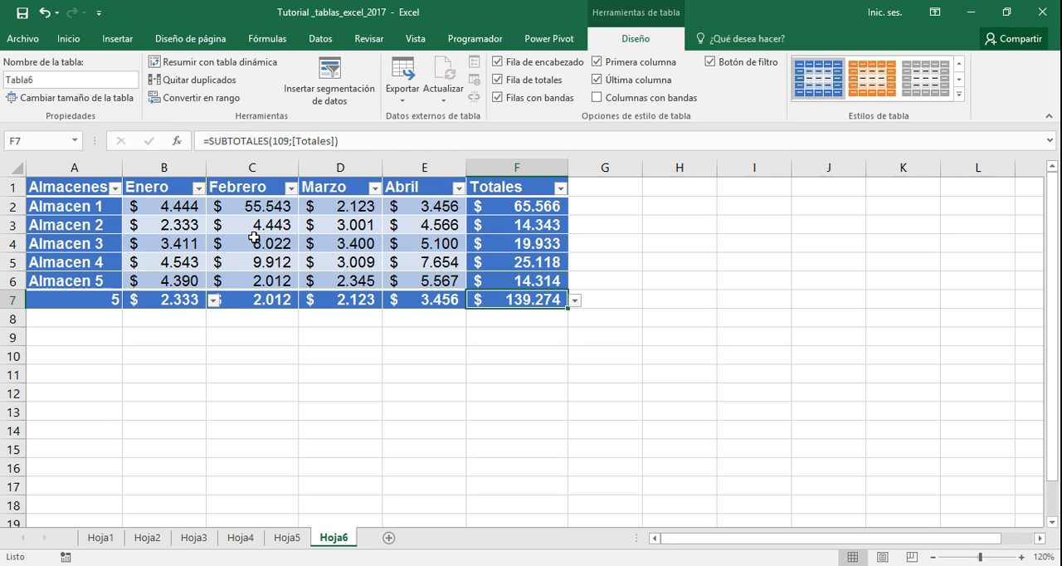
pyautogui.click(339, 261)
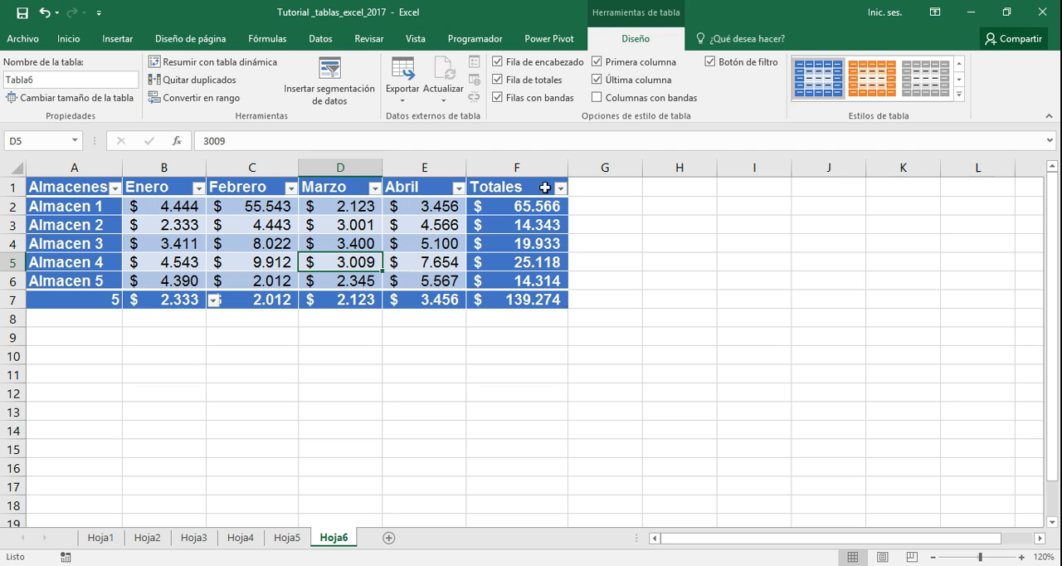
pyautogui.click(290, 188)
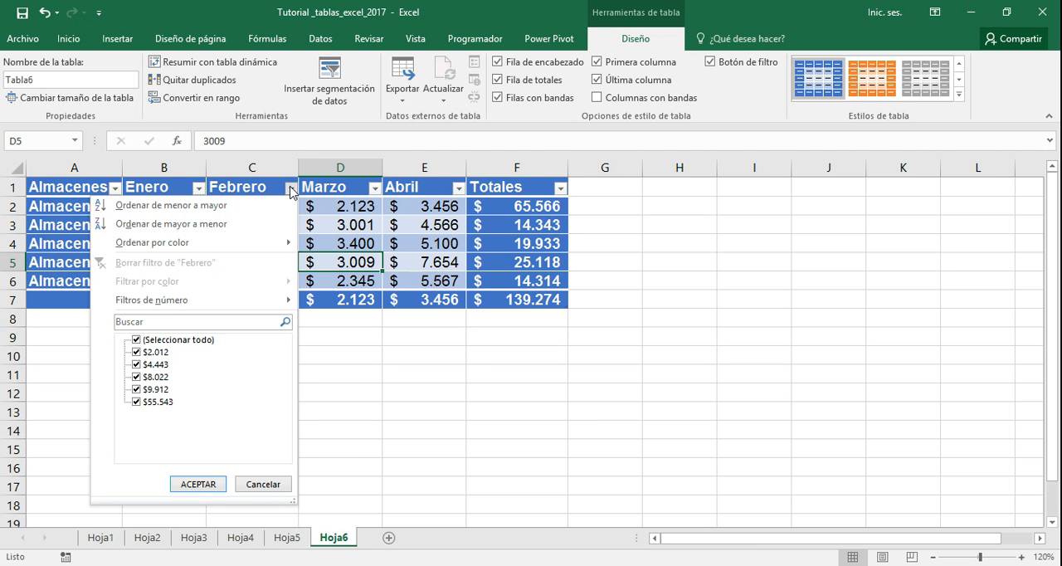
pyautogui.click(618, 204)
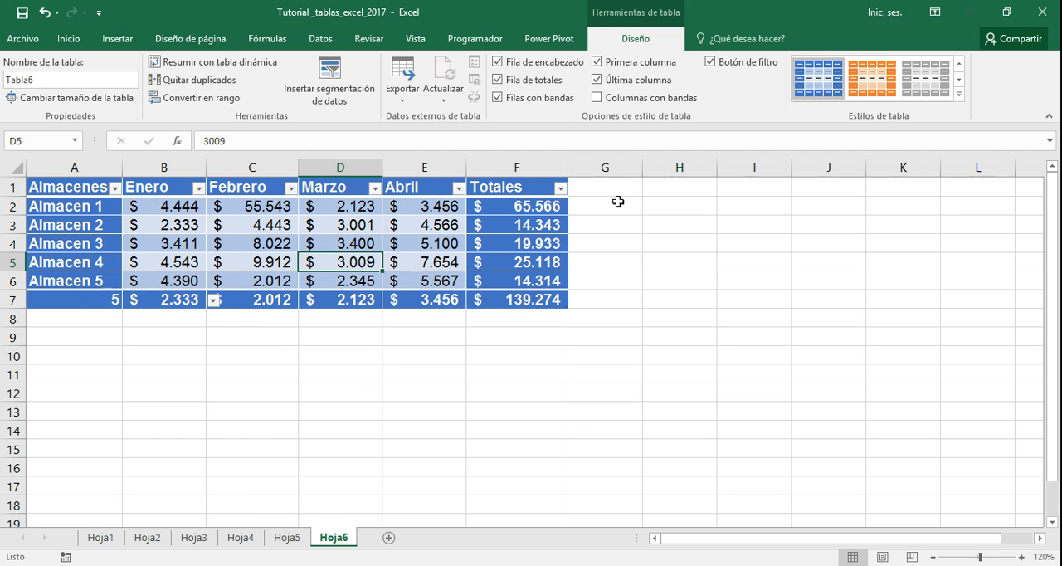
pyautogui.click(433, 205)
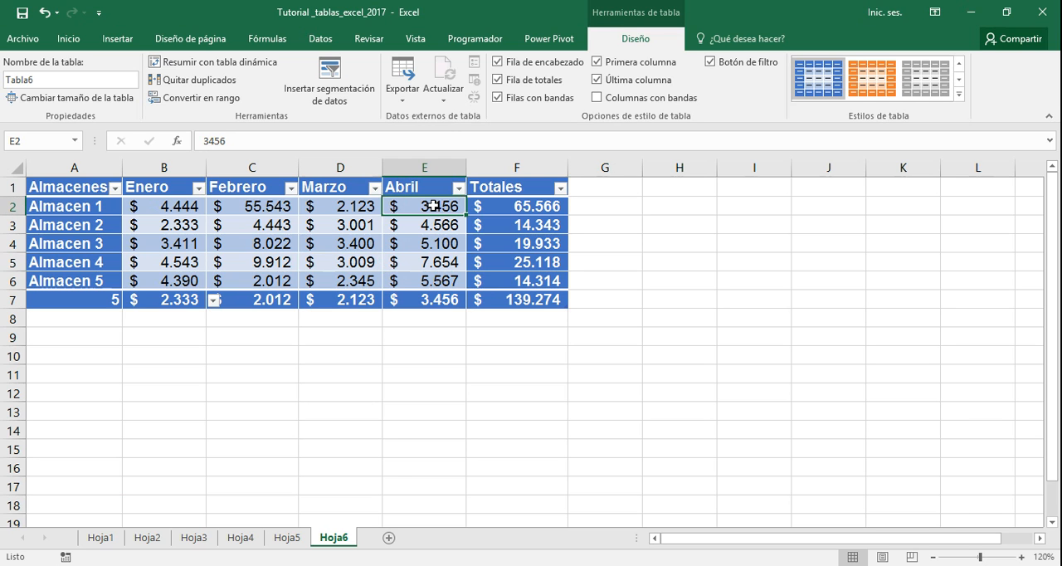
# Sort the table by the Totales column from smallest to largest
pyautogui.click(503, 206)
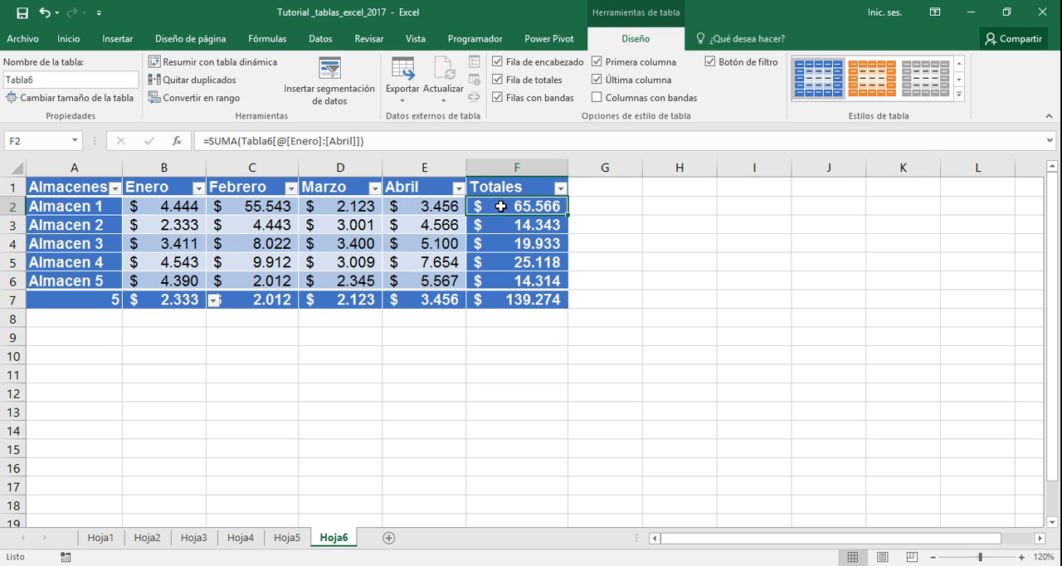
pyautogui.click(560, 190)
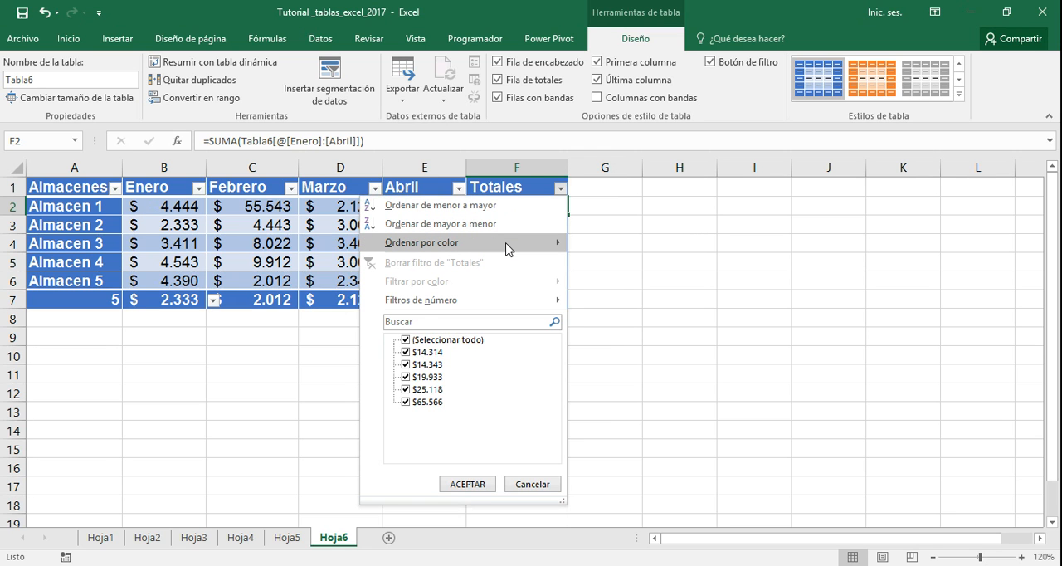
pyautogui.moveTo(507, 246)
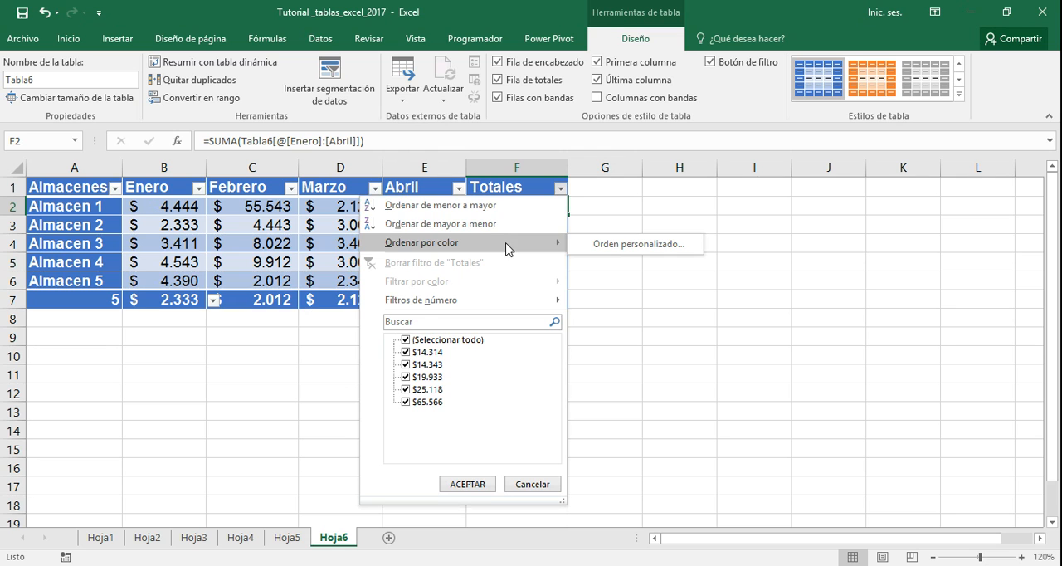
pyautogui.click(476, 208)
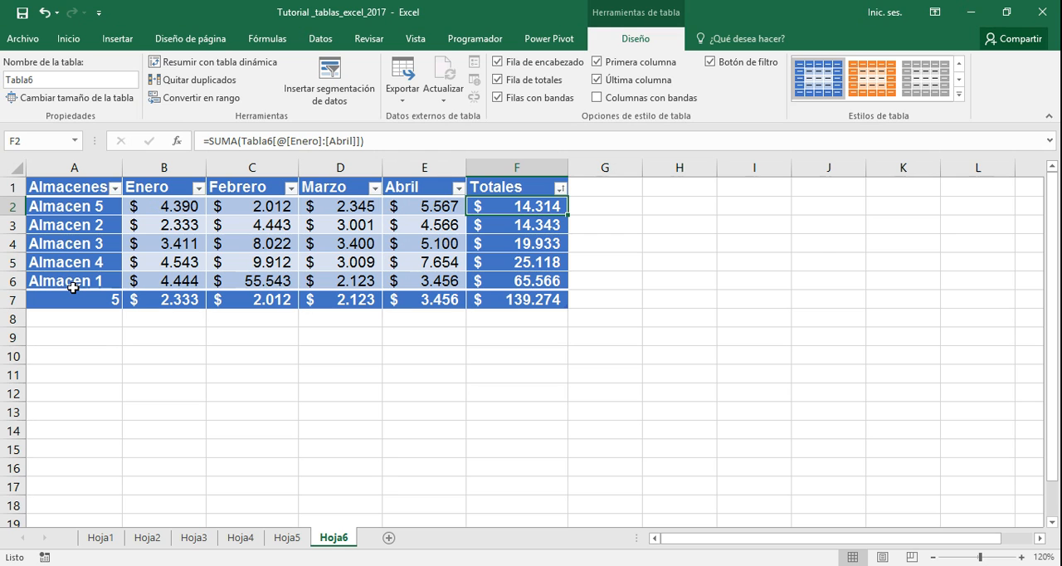
# Sort the table by the Totales column from largest to smallest
pyautogui.click(560, 192)
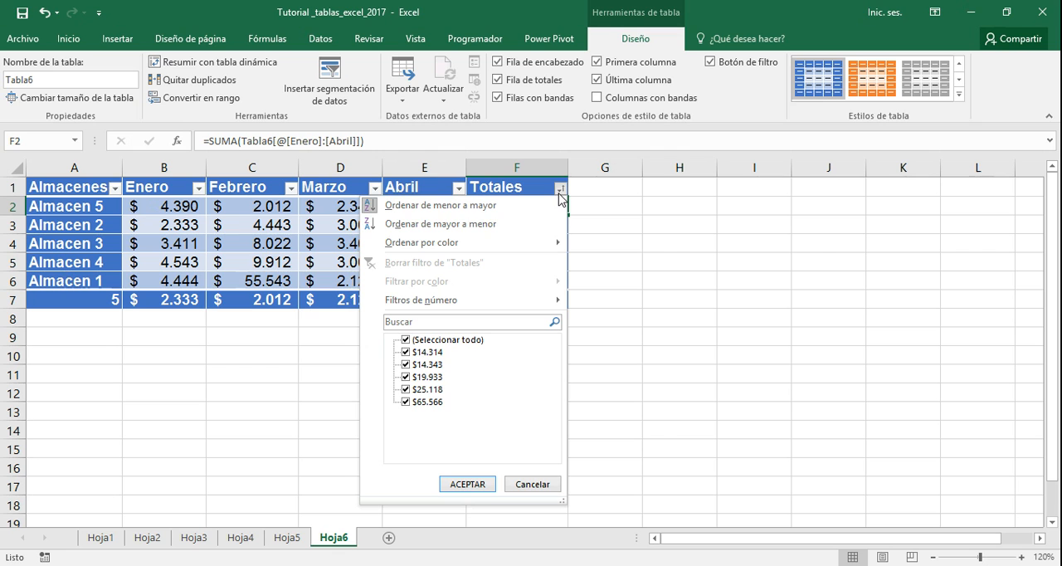
pyautogui.click(490, 229)
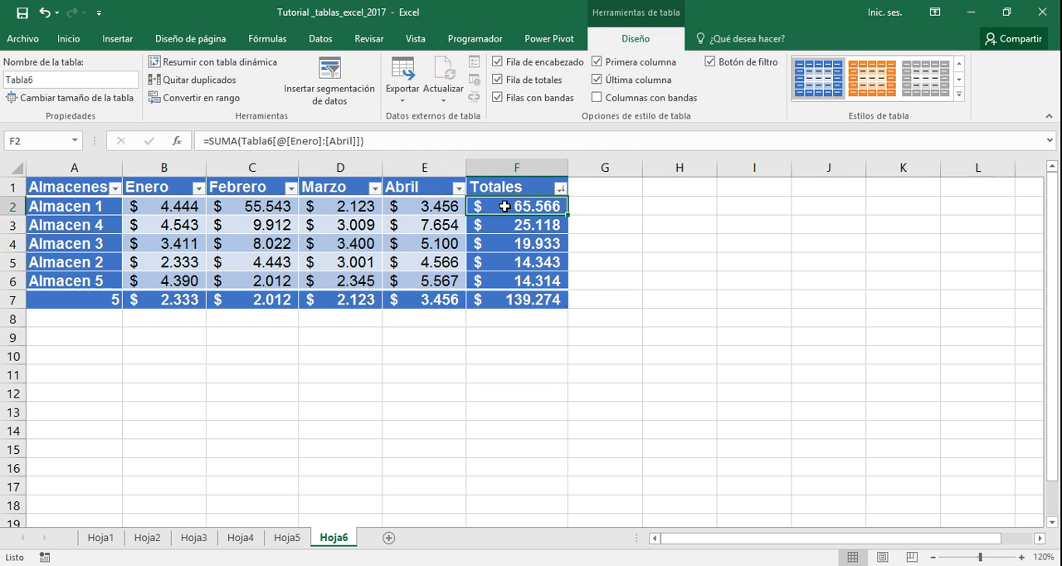
pyautogui.click(510, 281)
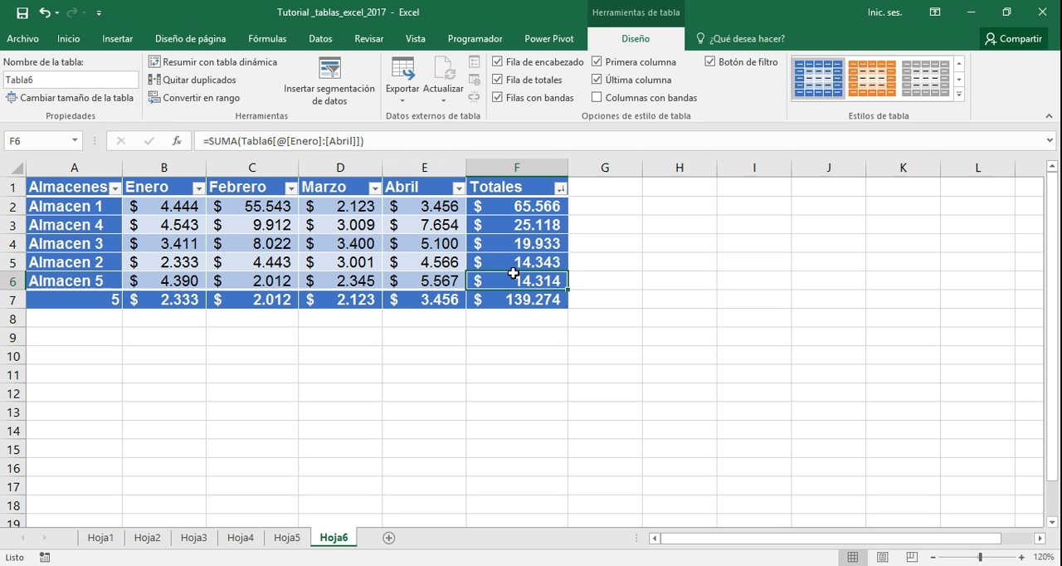
pyautogui.click(560, 194)
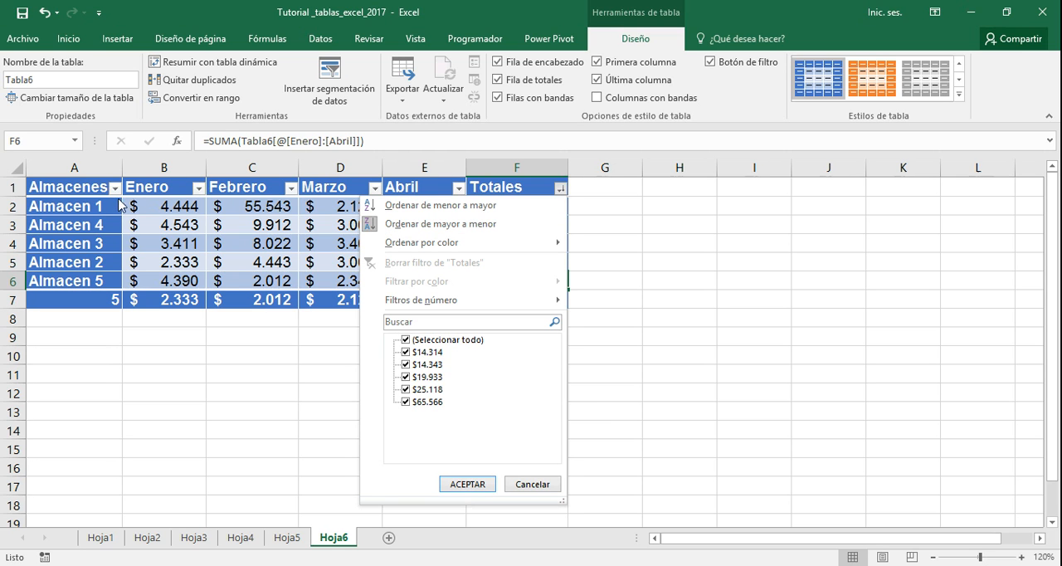
pyautogui.click(590, 210)
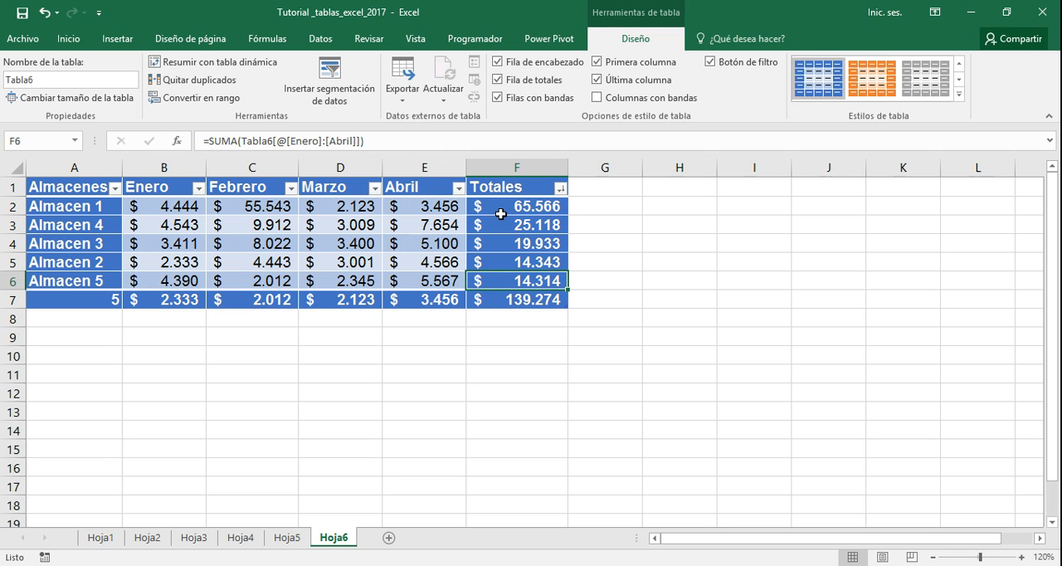
pyautogui.click(561, 190)
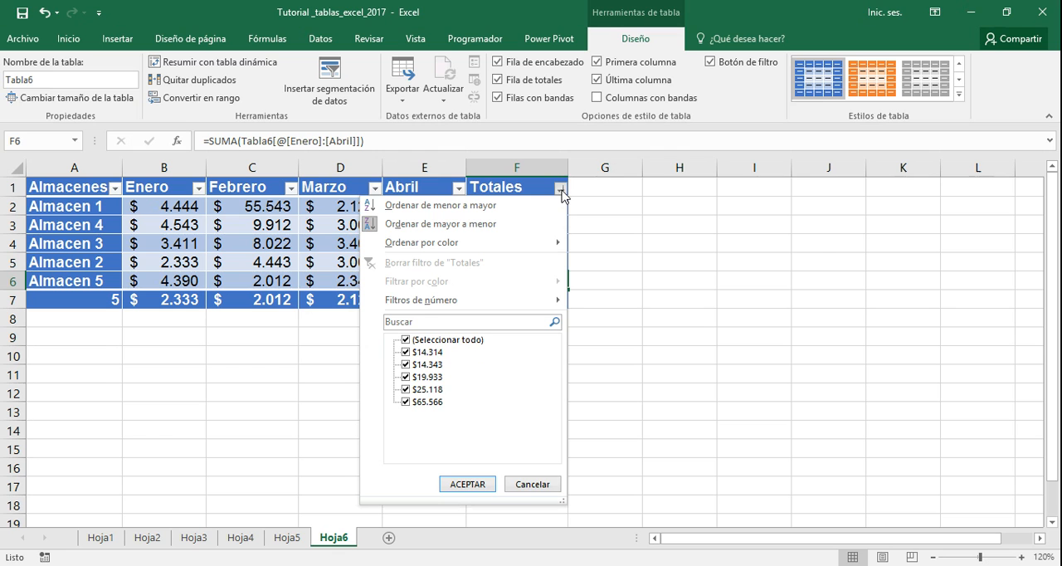
pyautogui.click(407, 187)
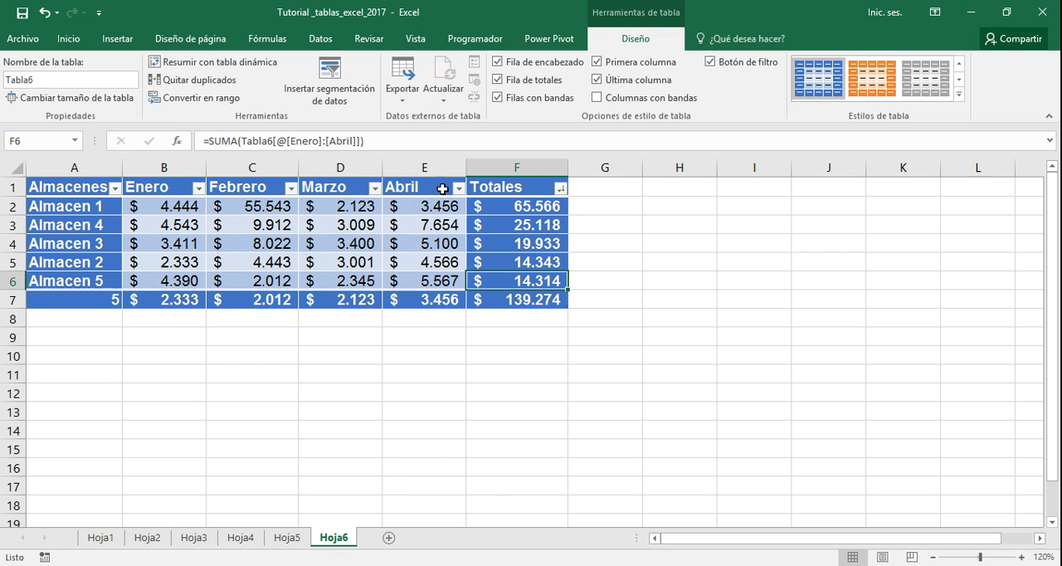
# Sort the table by the Abril column from smallest to largest
pyautogui.click(459, 190)
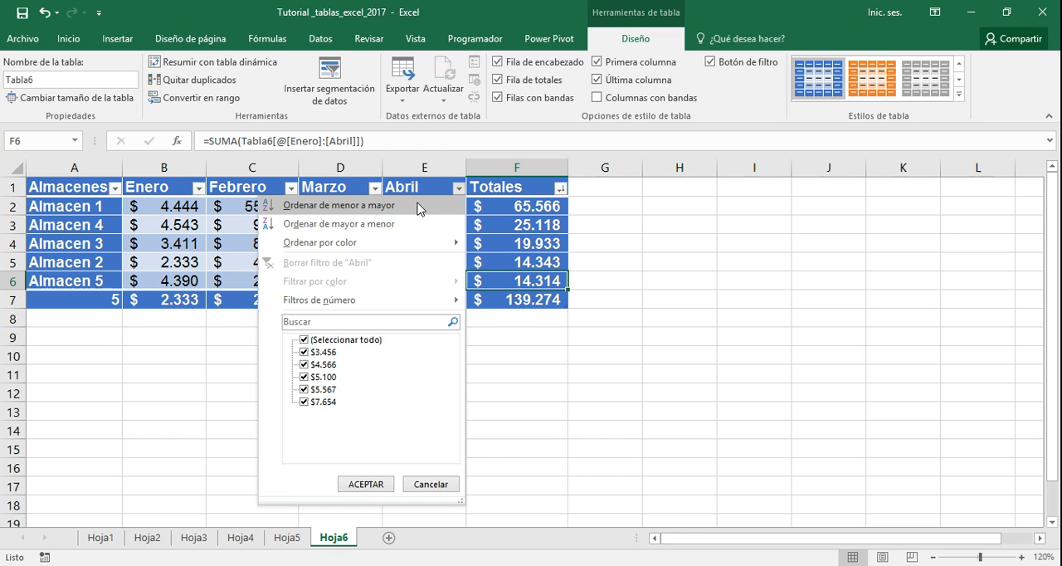
pyautogui.click(419, 208)
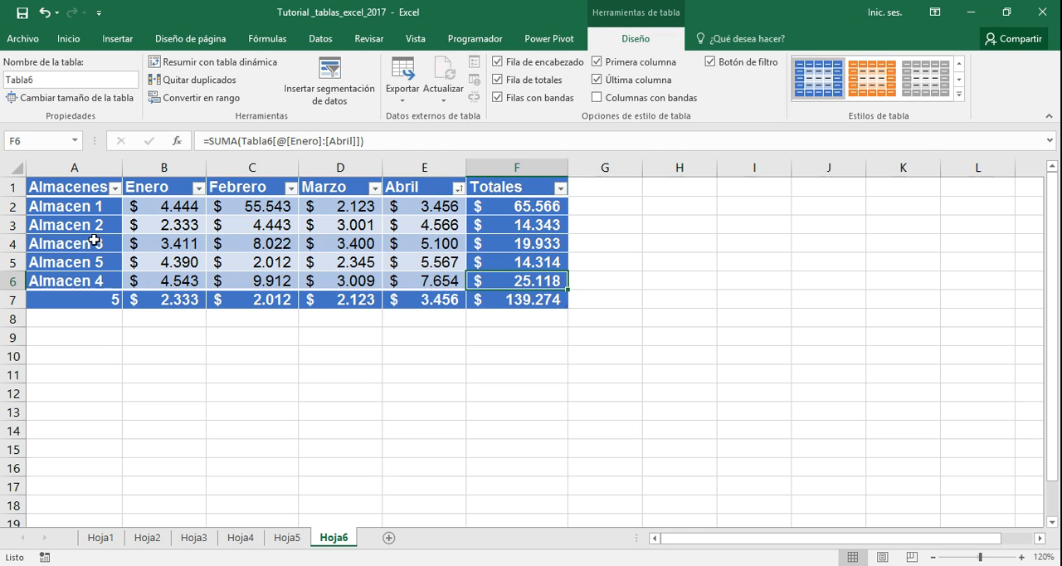
# Filter the Totales column to exclude the $19.933 value, and clear that filter
pyautogui.click(115, 189)
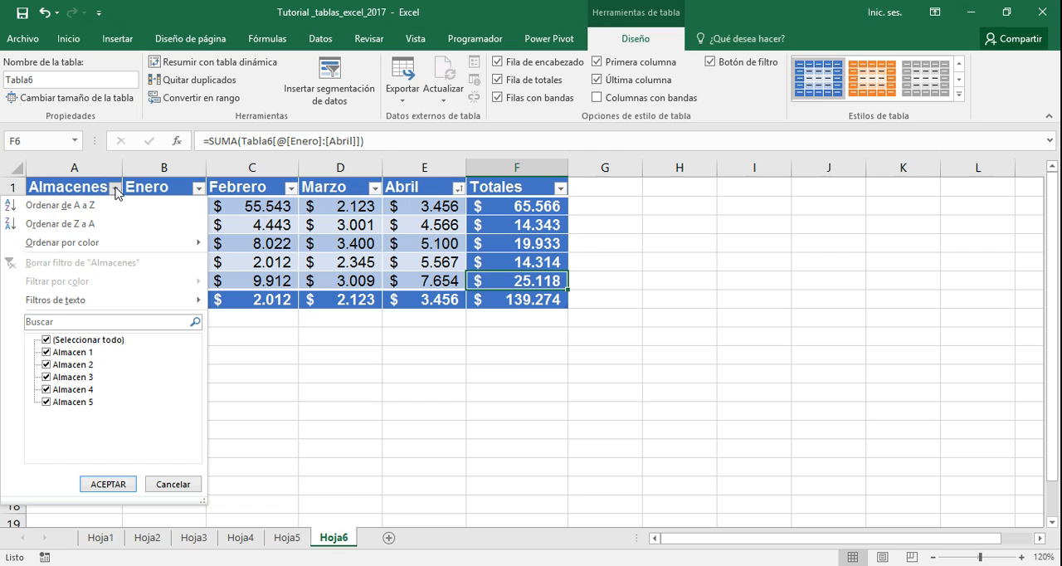
pyautogui.click(560, 192)
pyautogui.click(561, 191)
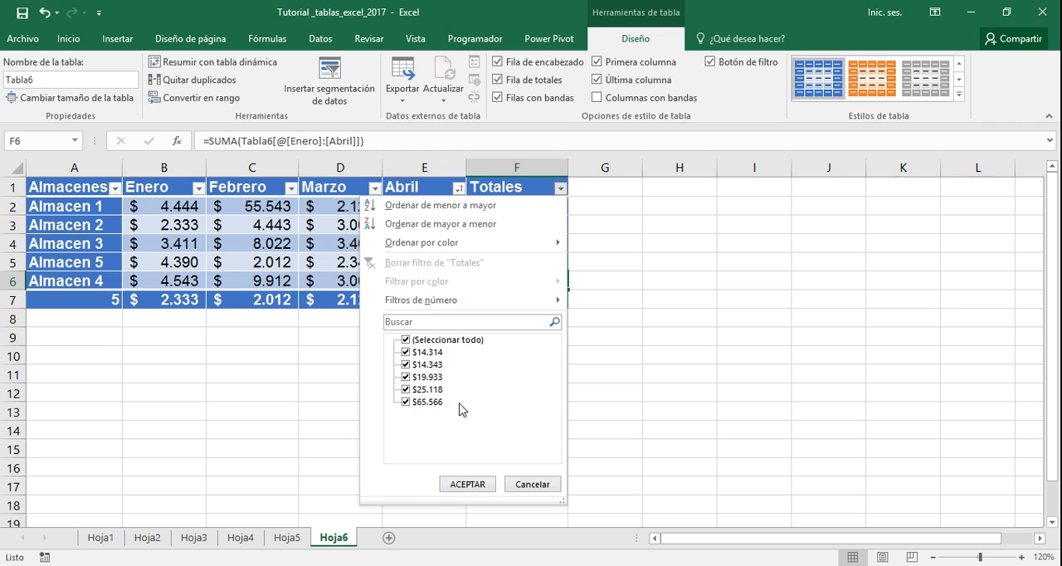
pyautogui.click(405, 378)
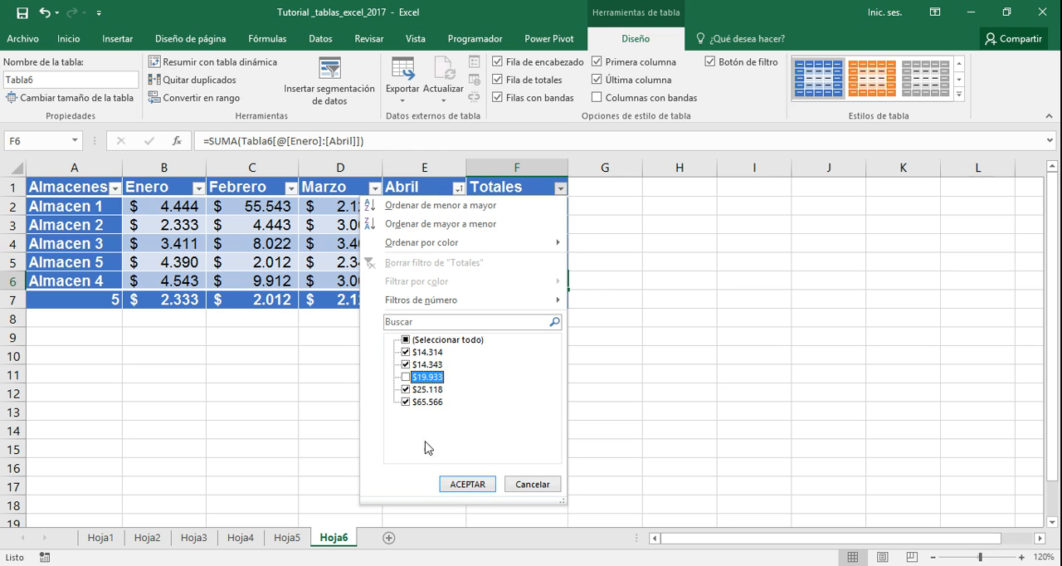
pyautogui.click(457, 484)
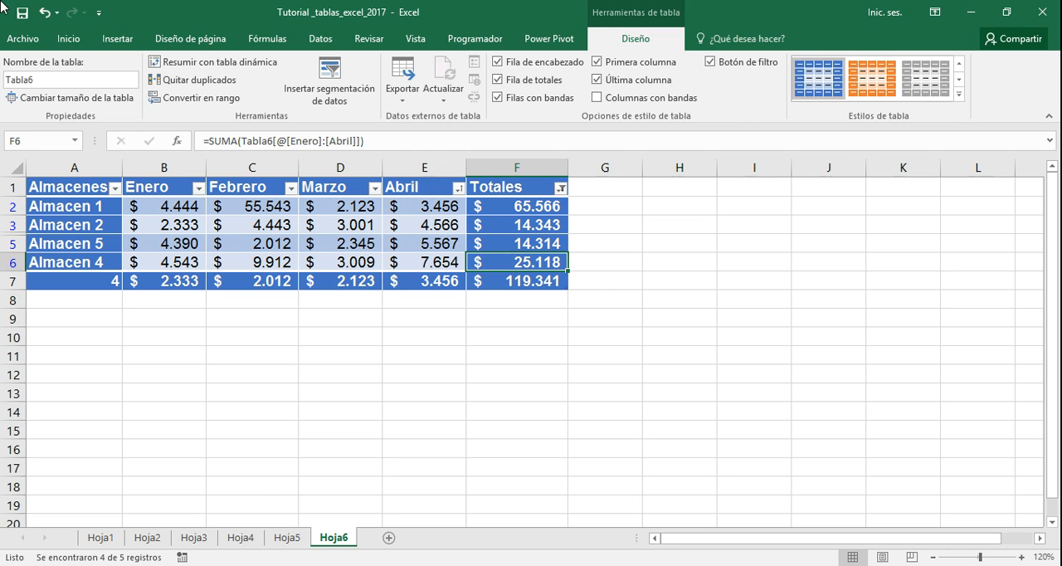
pyautogui.click(560, 190)
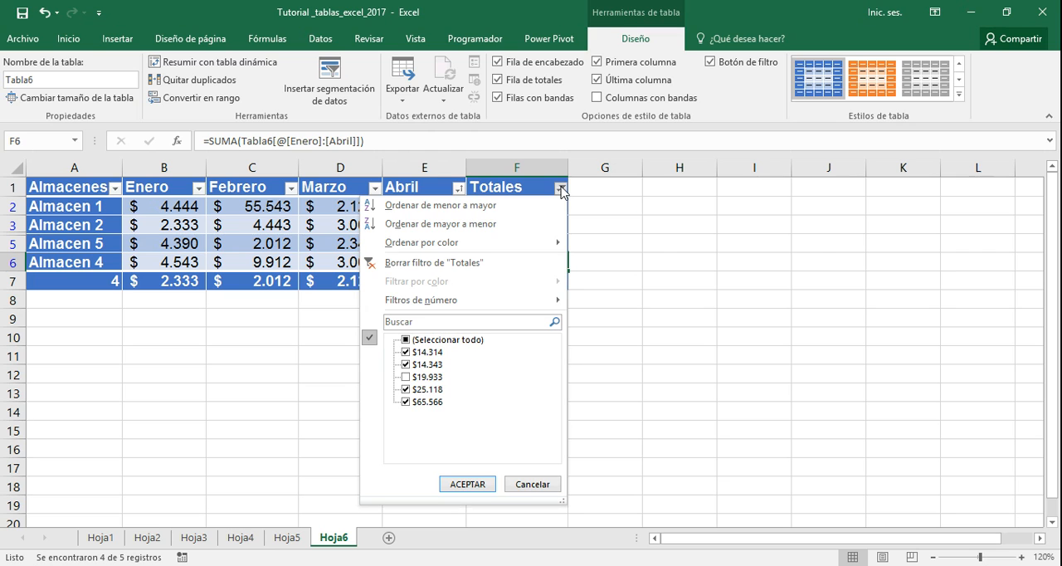
pyautogui.click(448, 264)
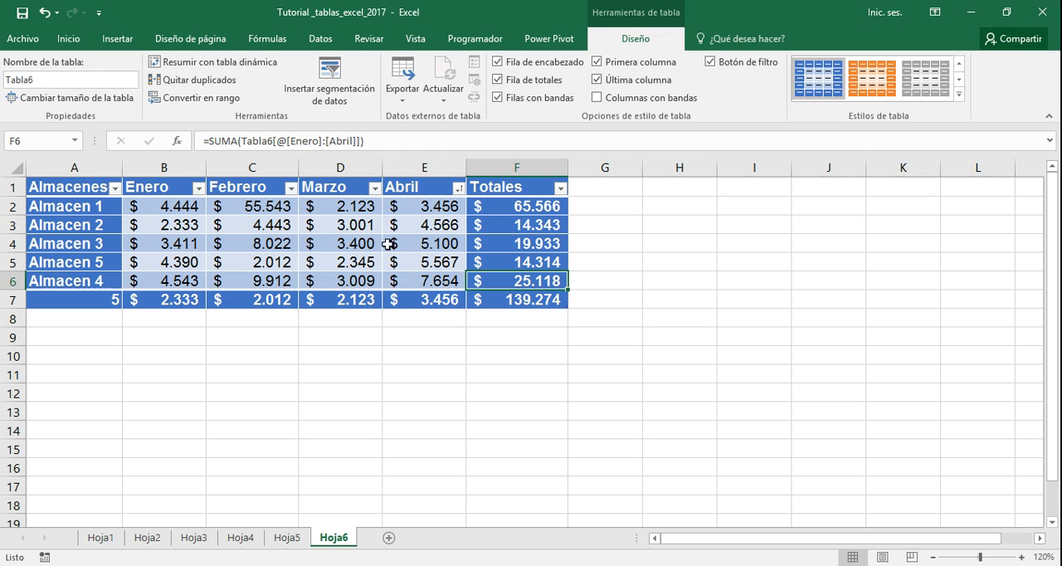
pyautogui.click(459, 188)
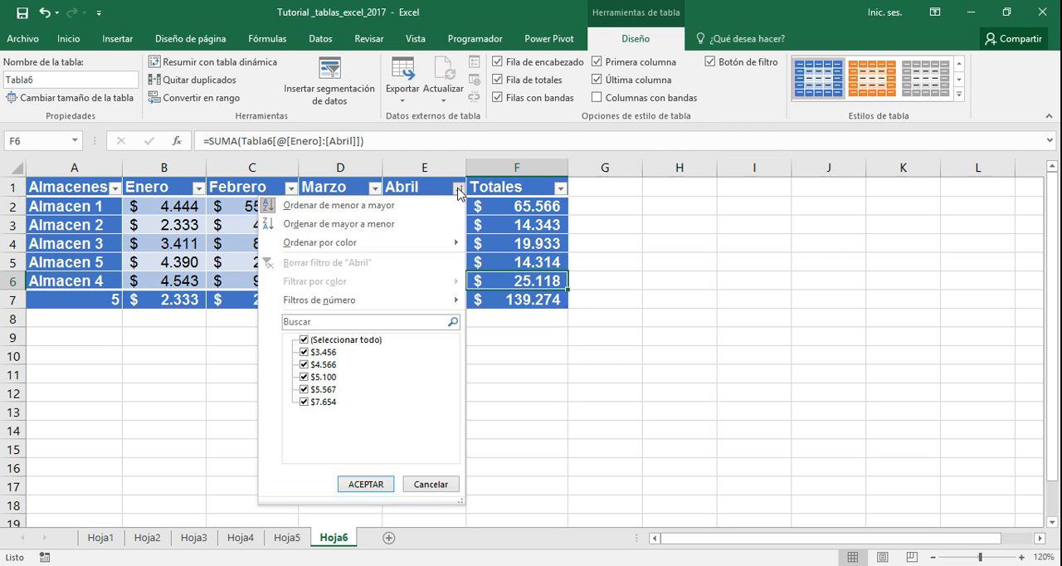
pyautogui.click(459, 188)
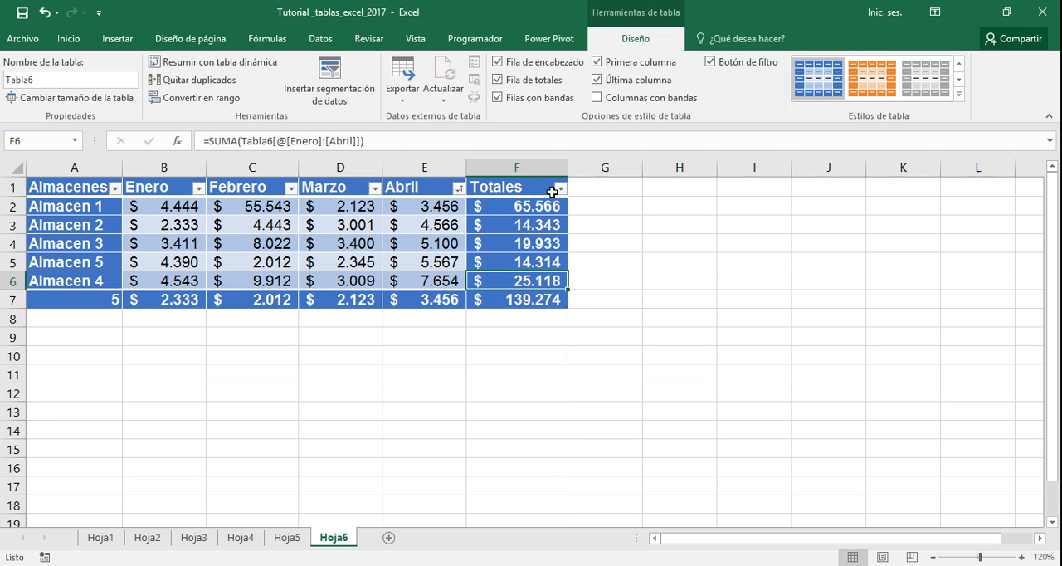
pyautogui.click(560, 190)
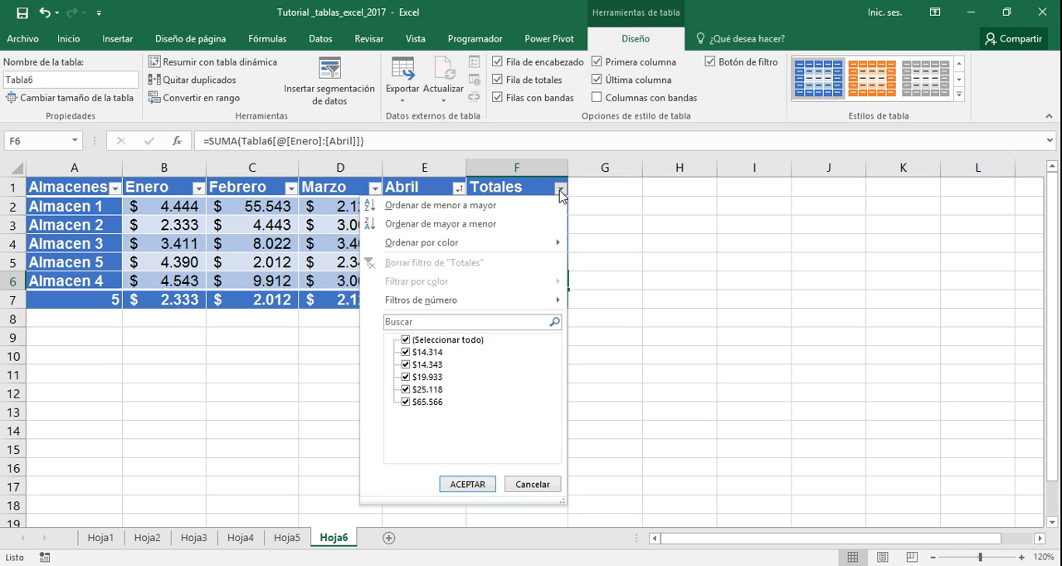
pyautogui.click(560, 190)
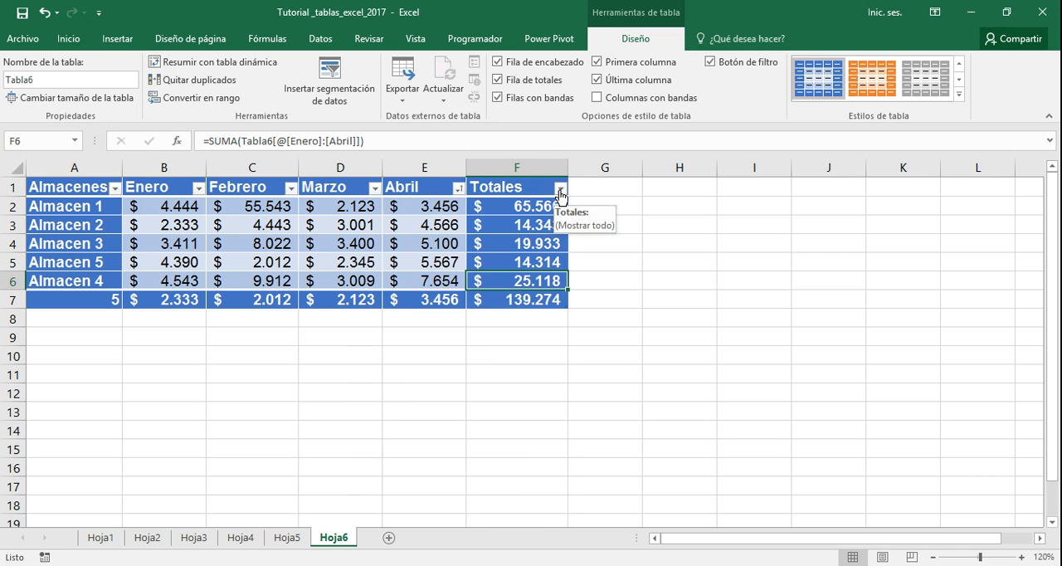
# Filter the Almacenes column to exclude Almacen 2 and Almacen 3, and clear that filter
pyautogui.click(115, 190)
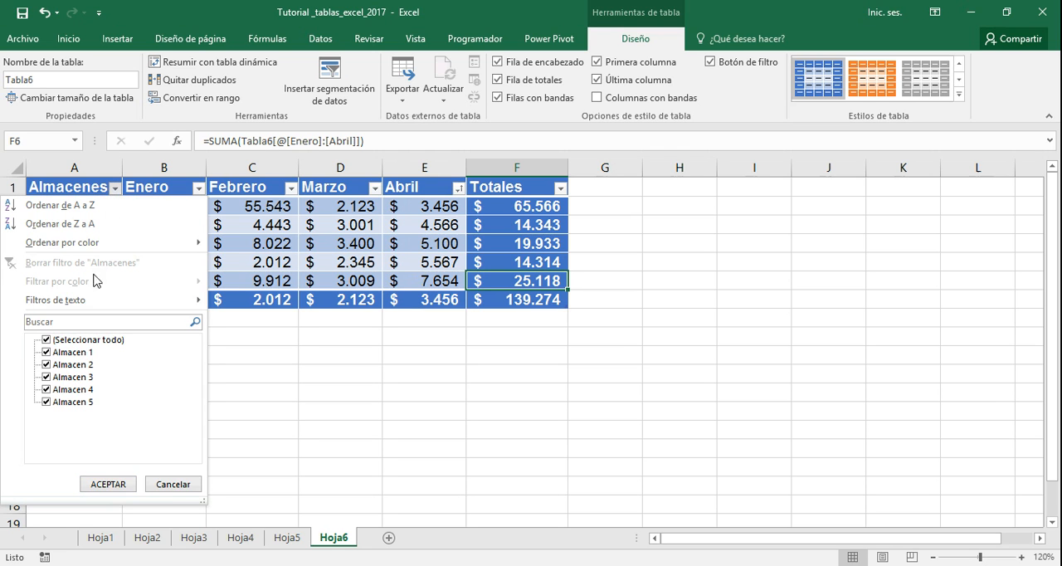
pyautogui.click(47, 365)
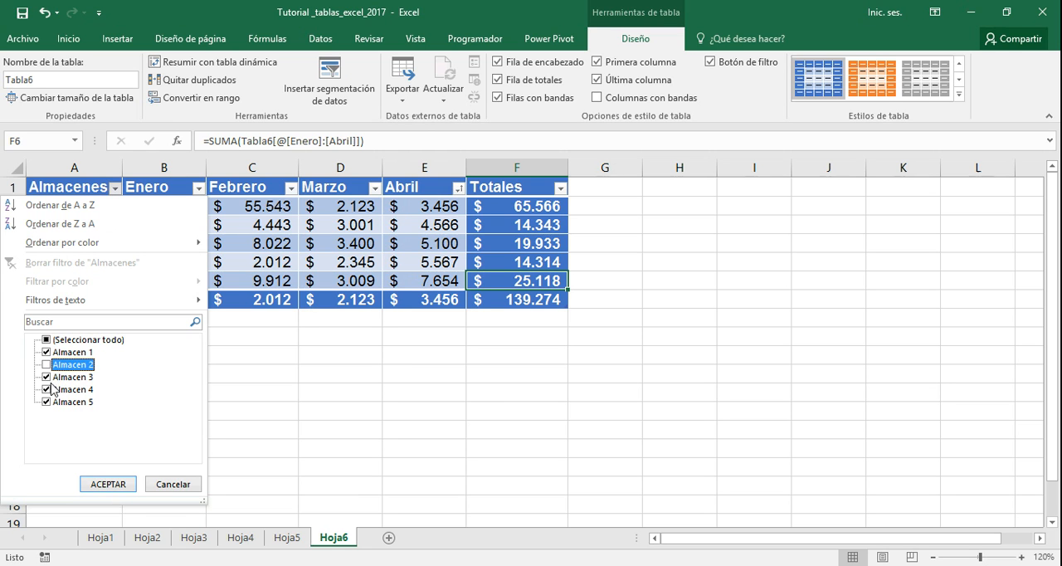
pyautogui.click(47, 378)
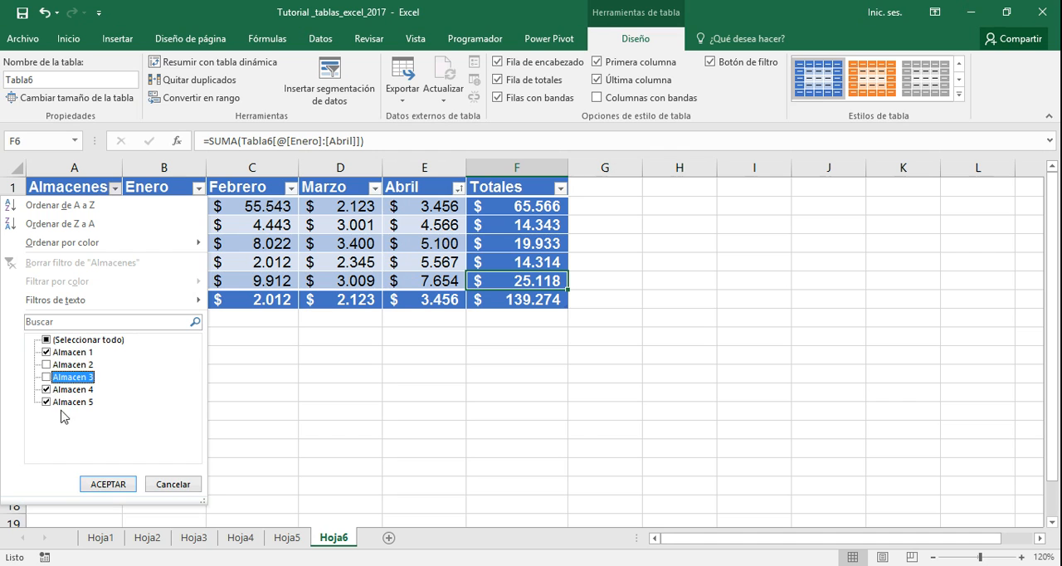
pyautogui.click(100, 487)
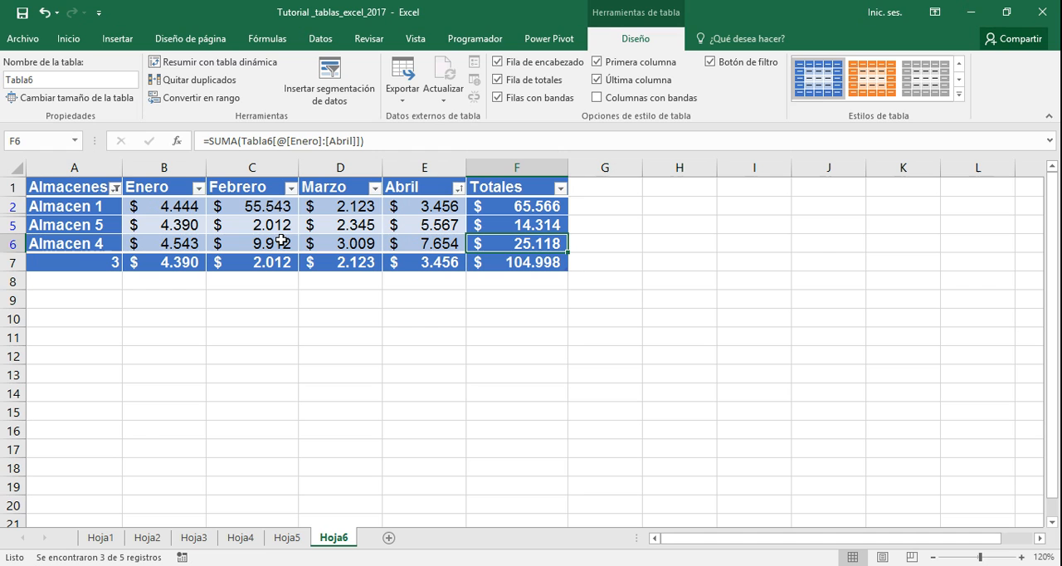
pyautogui.click(115, 188)
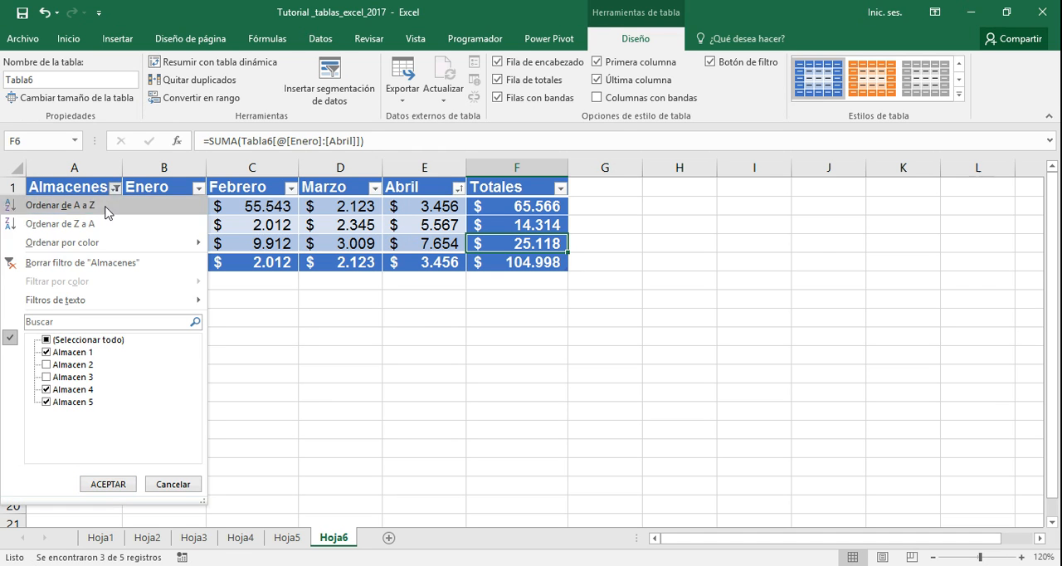
pyautogui.click(67, 264)
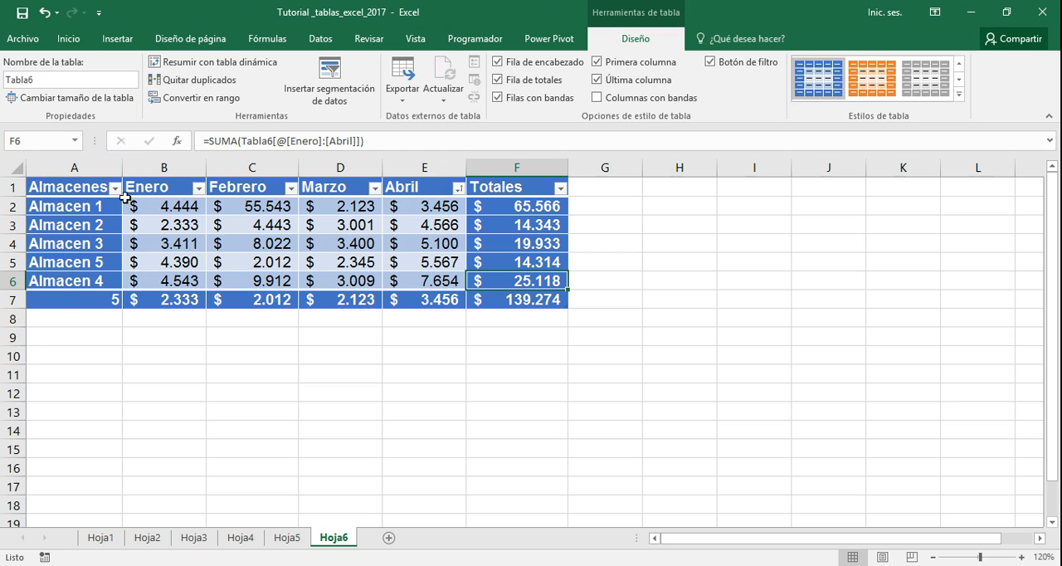
# Filter the Enero column to values below average (Inferior al promedio), and clear that filter
pyautogui.click(115, 189)
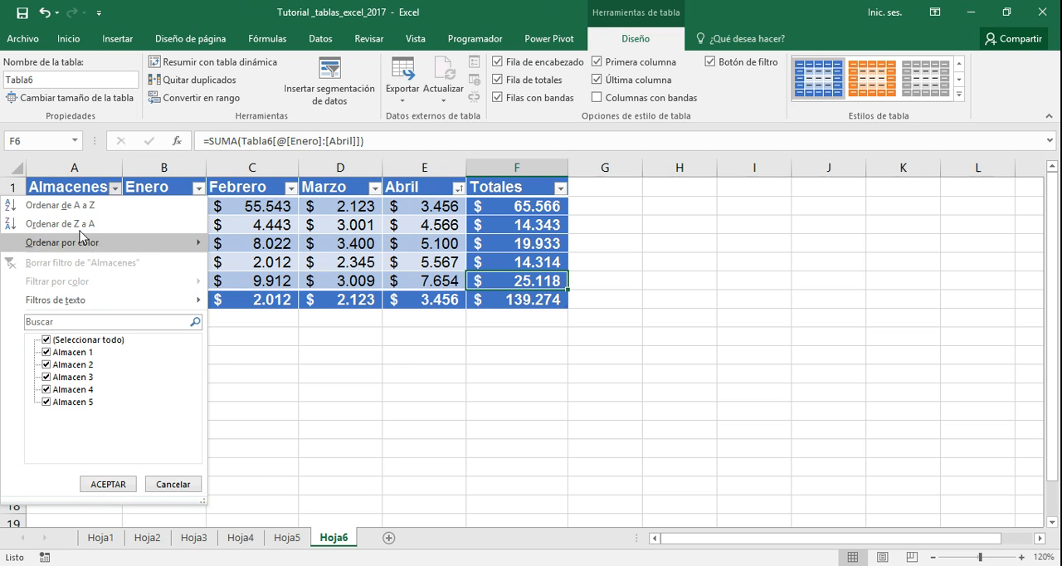
pyautogui.click(166, 178)
pyautogui.click(198, 190)
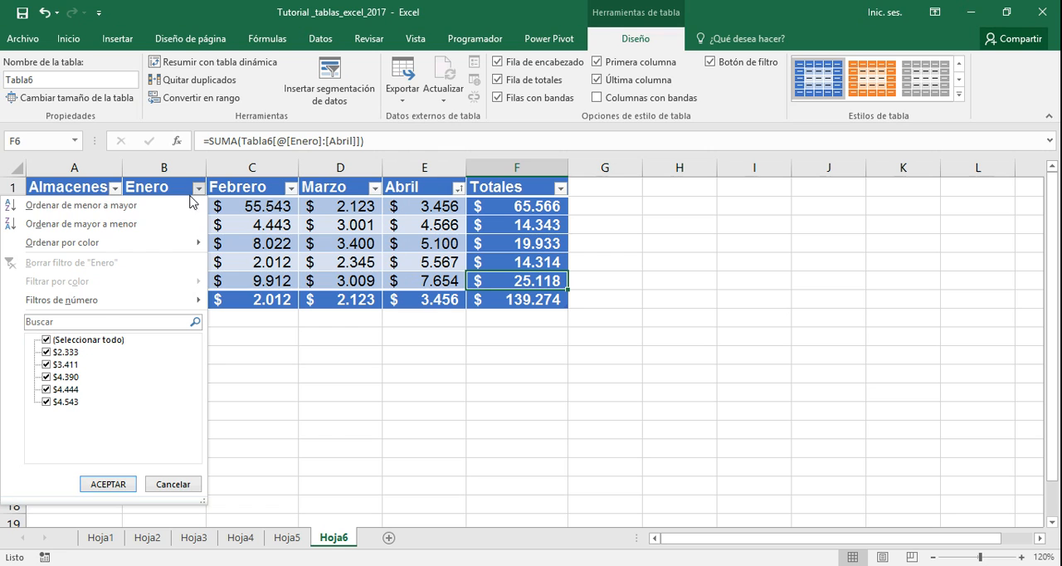
pyautogui.click(66, 301)
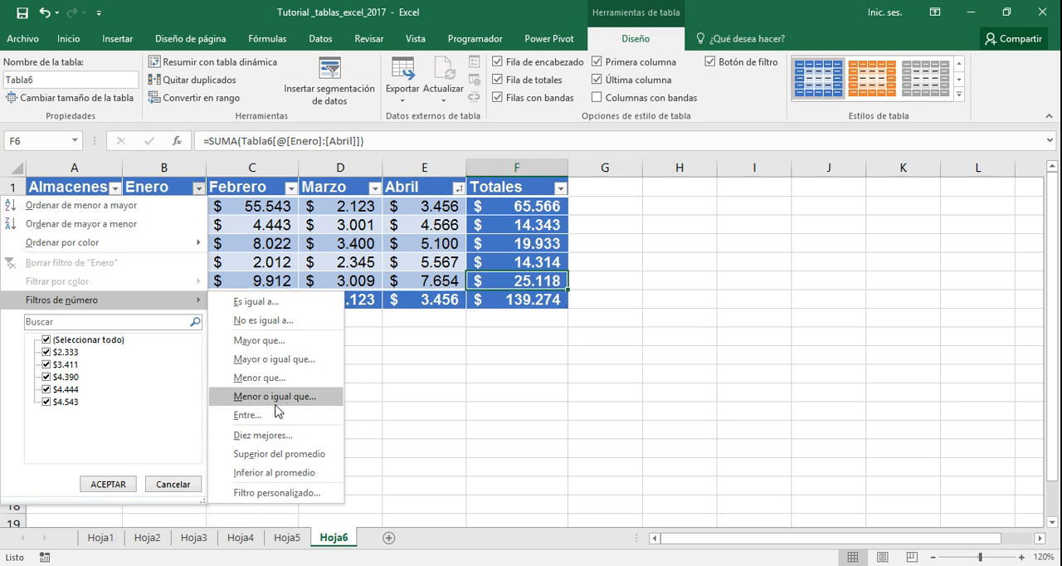
pyautogui.click(255, 474)
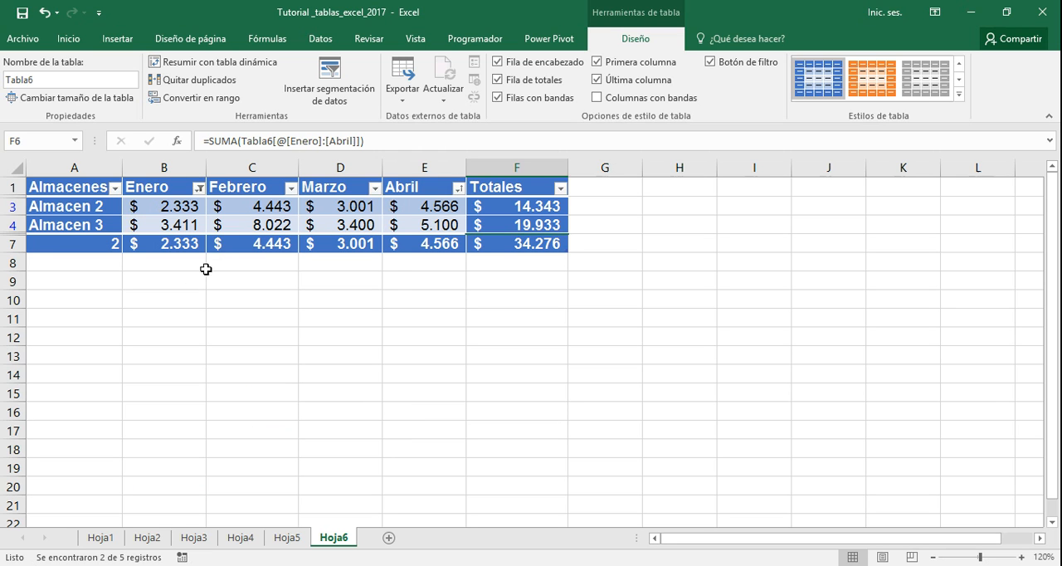
pyautogui.moveTo(198, 194)
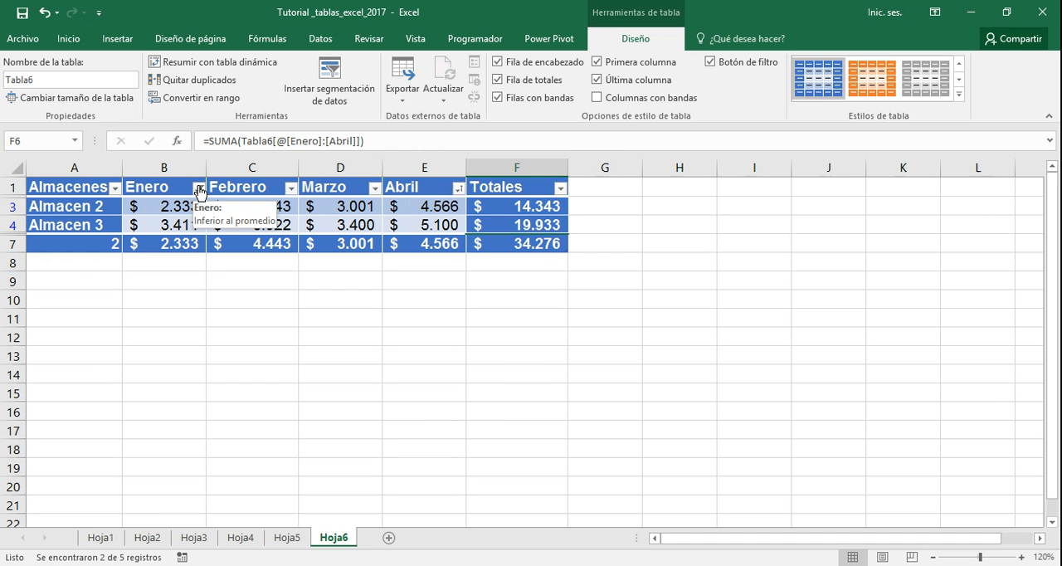
pyautogui.click(199, 189)
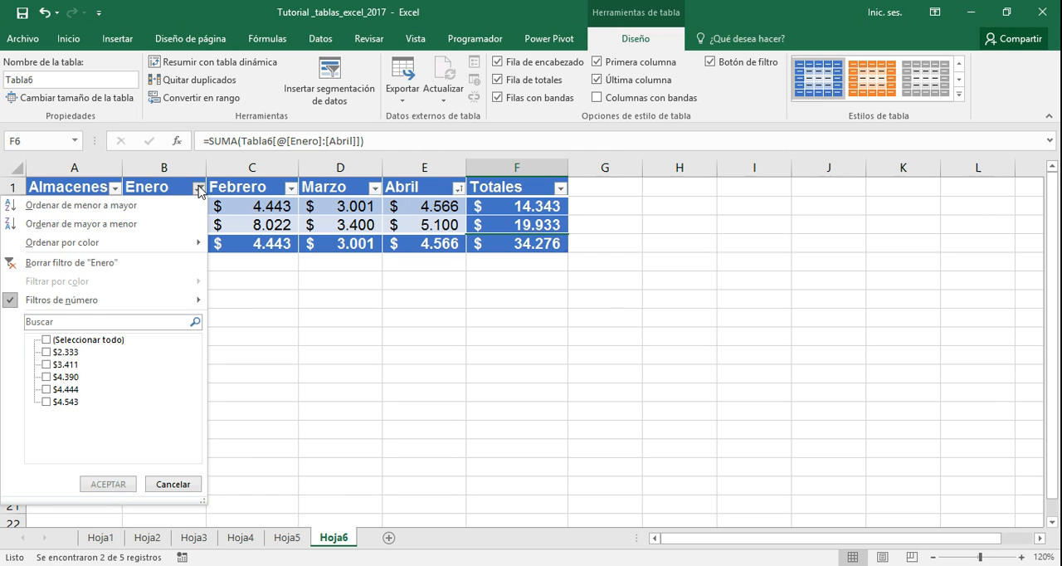
pyautogui.click(114, 264)
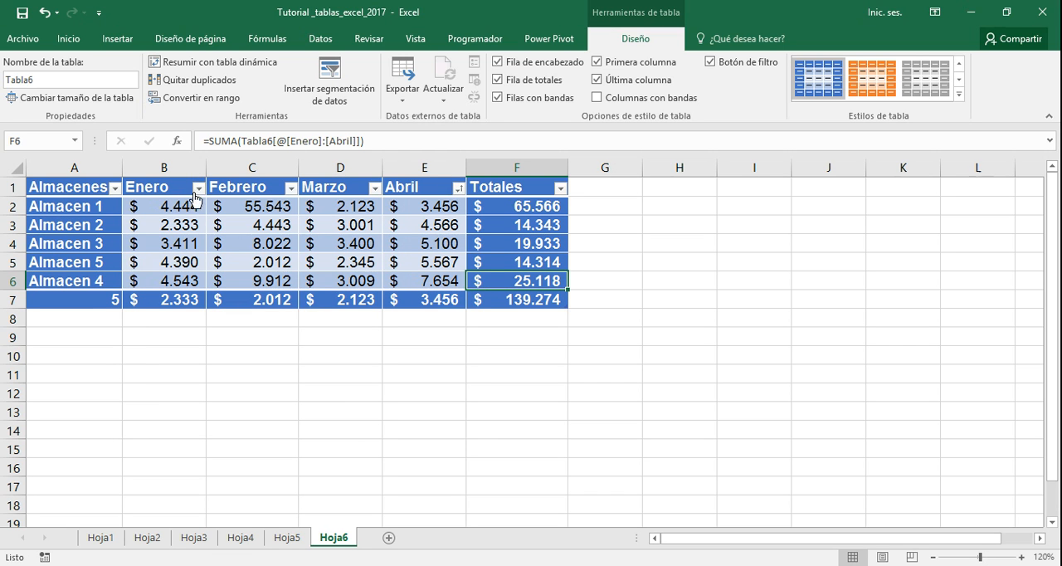
# Filter the Totales column to values below average (Inferior al promedio), and clear that filter
pyautogui.click(561, 190)
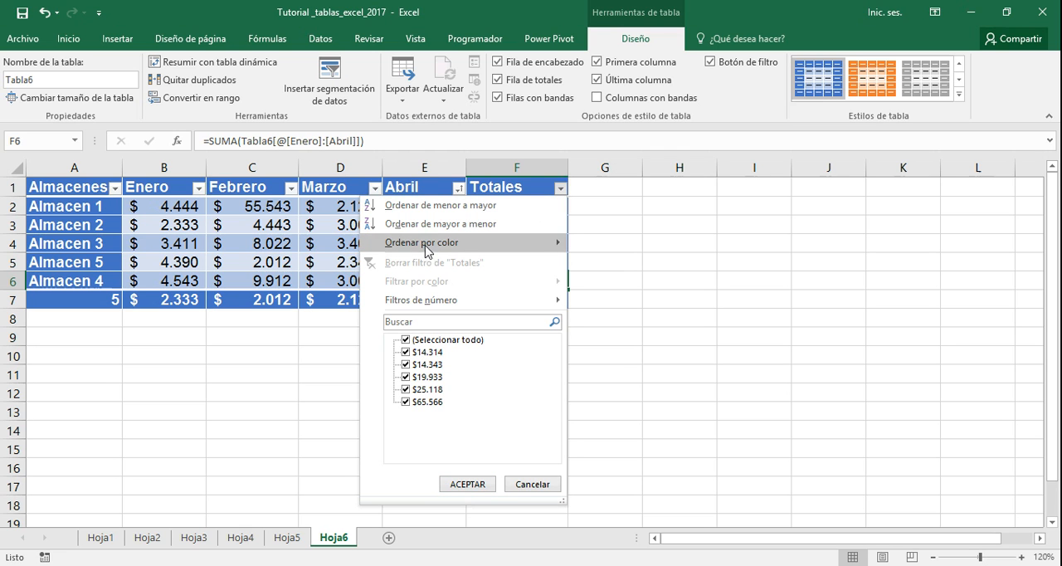
pyautogui.moveTo(440, 301)
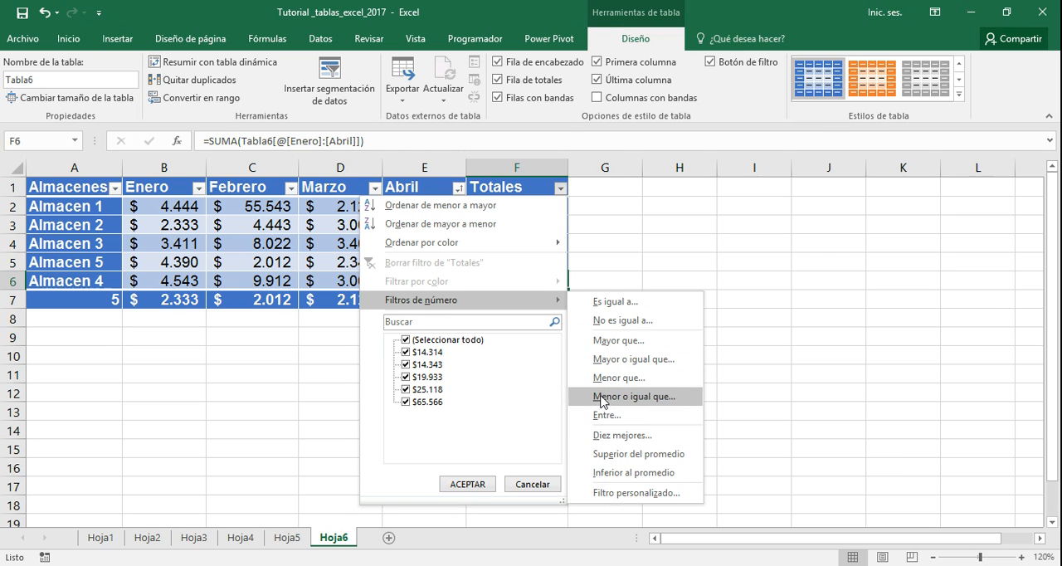
pyautogui.click(609, 473)
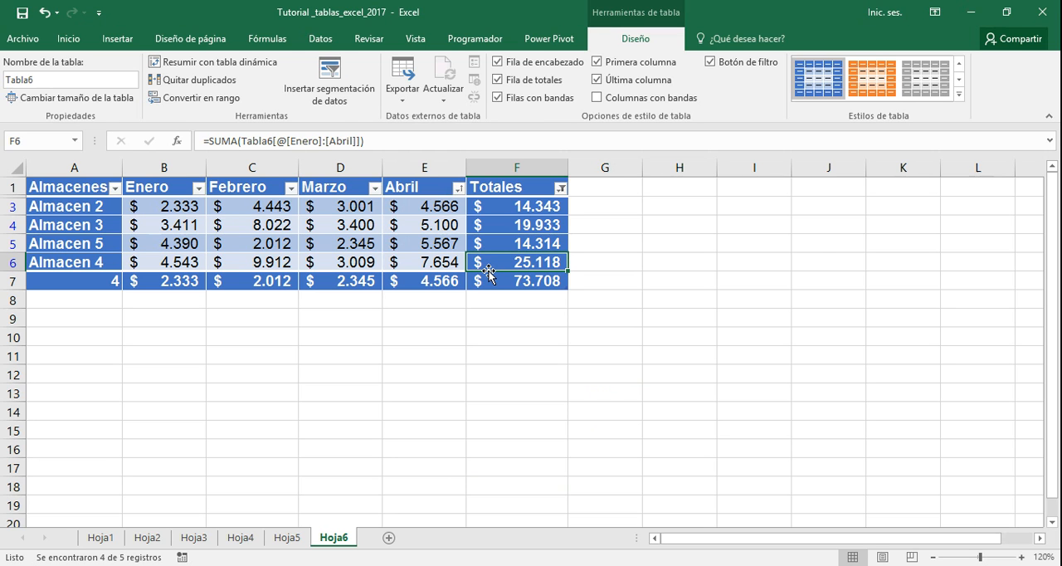
pyautogui.click(560, 188)
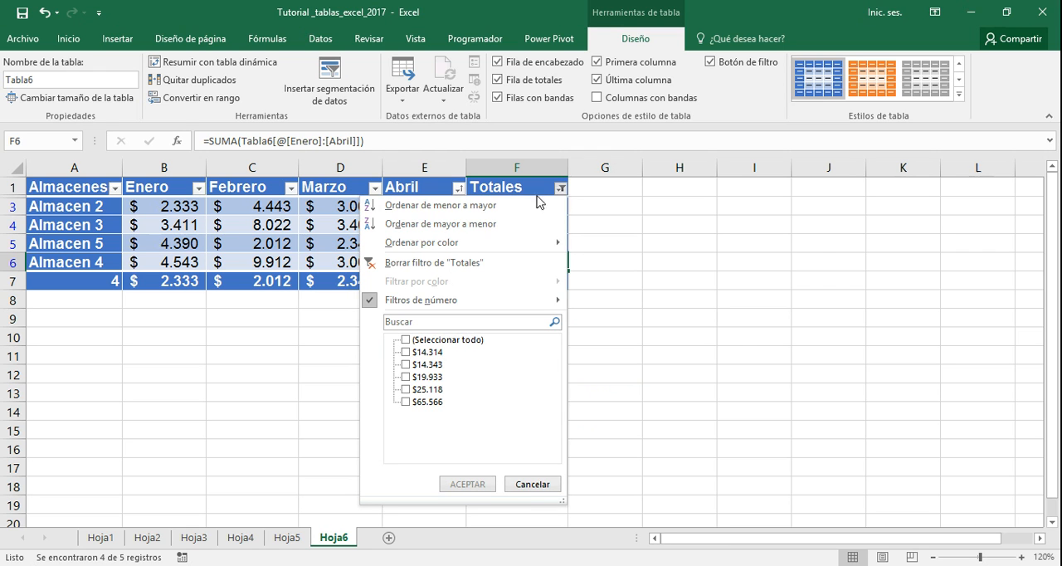
pyautogui.click(468, 264)
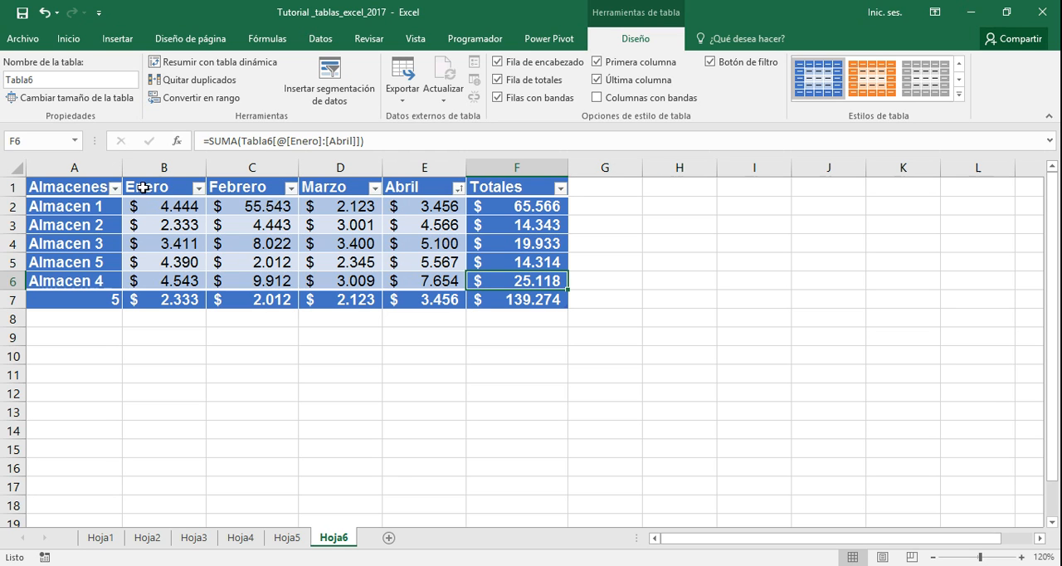
# Set up a custom number filter on the Enero column for values greater than 3000
pyautogui.click(198, 188)
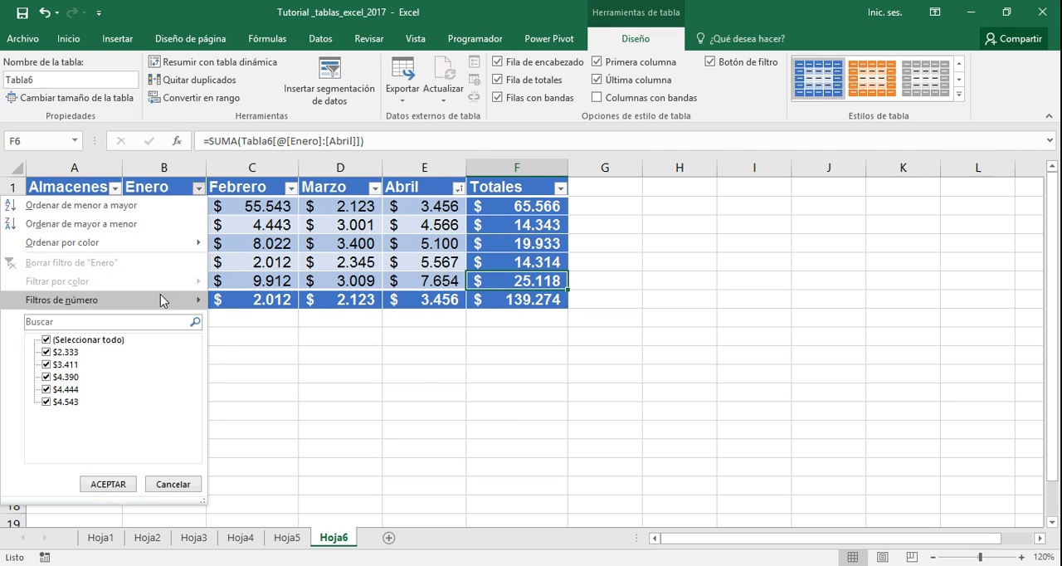
pyautogui.moveTo(161, 304)
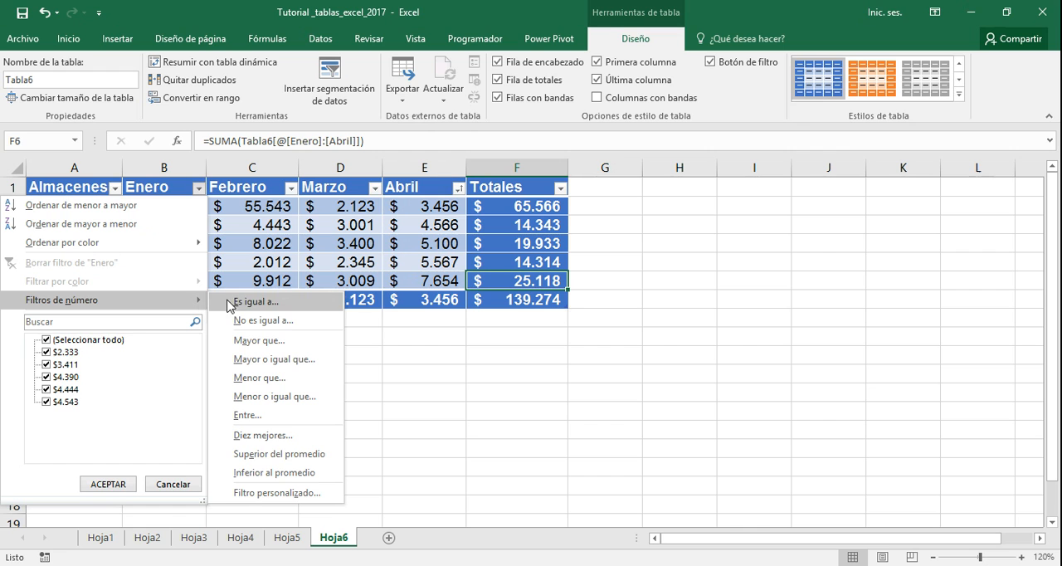
pyautogui.click(247, 341)
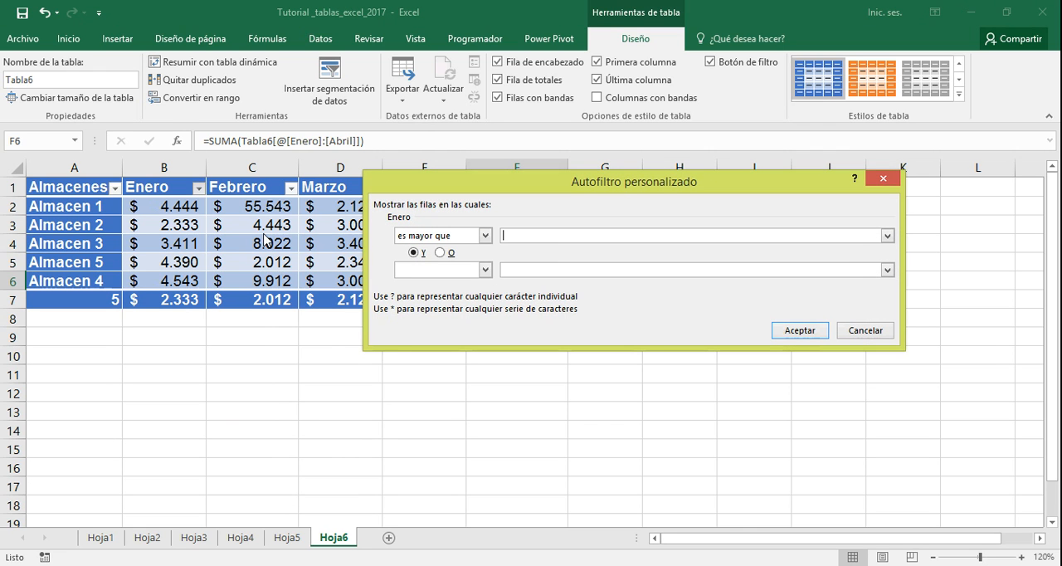
pyautogui.write('3000')
pyautogui.click(486, 236)
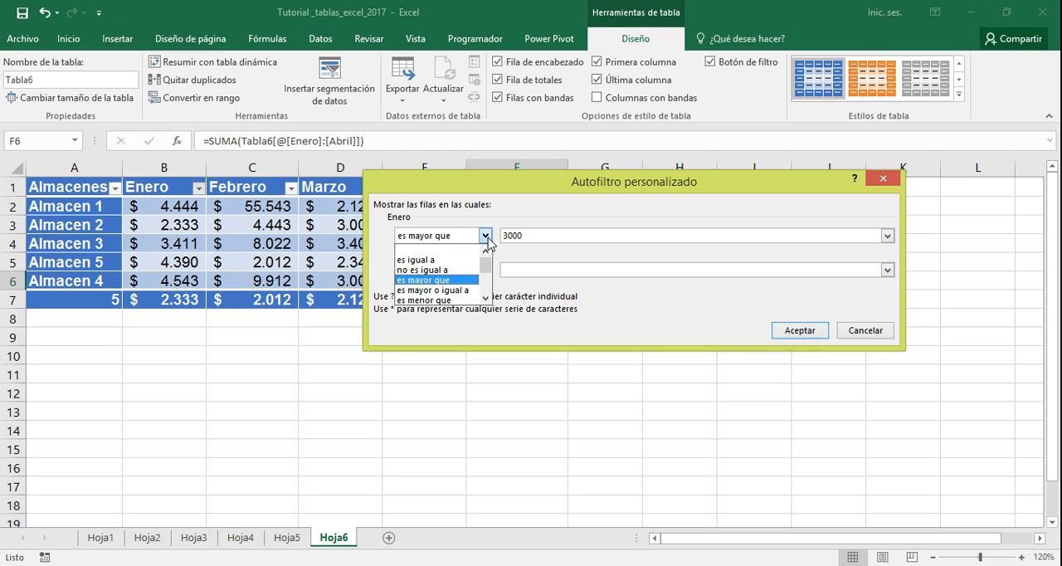
pyautogui.click(488, 238)
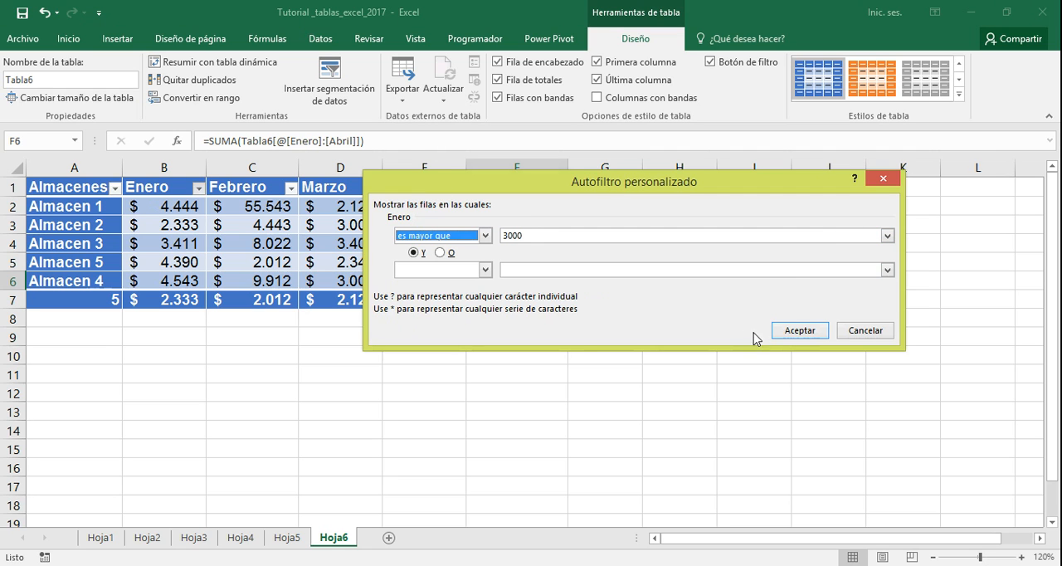
# Apply the custom Enero filter with values greater than $3.411, and clear that filter
pyautogui.click(887, 235)
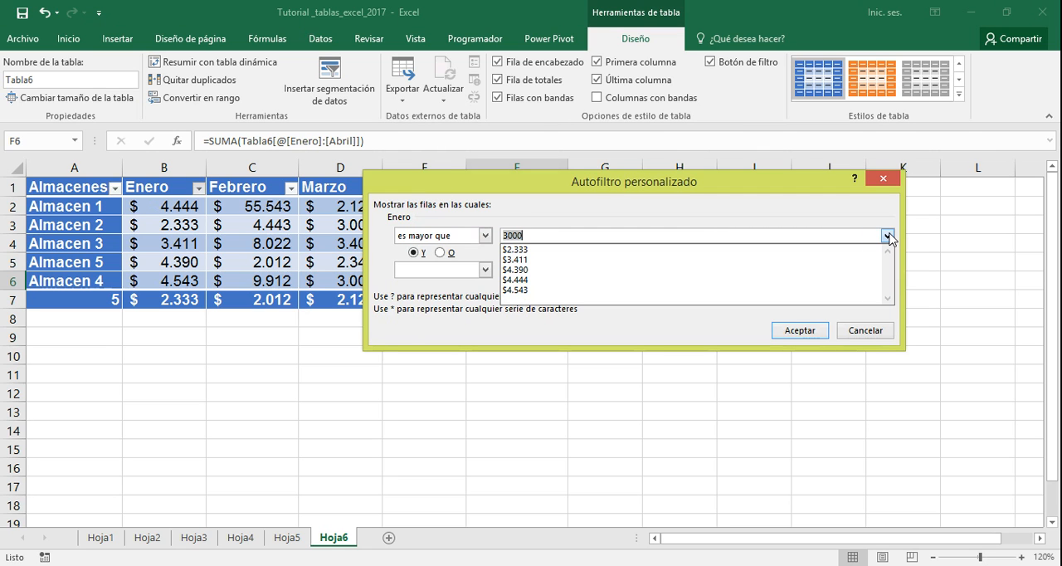
pyautogui.click(887, 236)
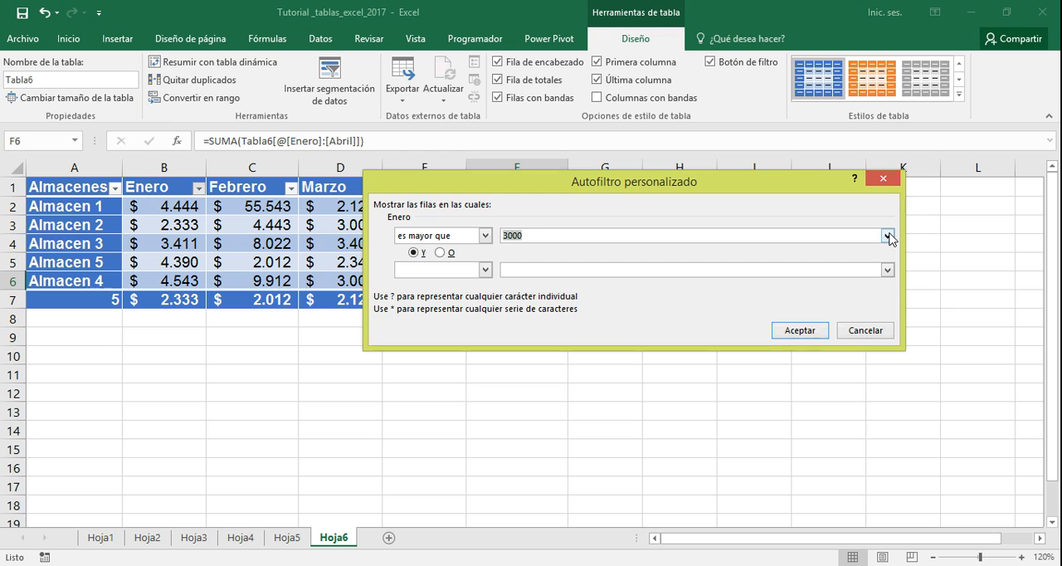
pyautogui.click(887, 235)
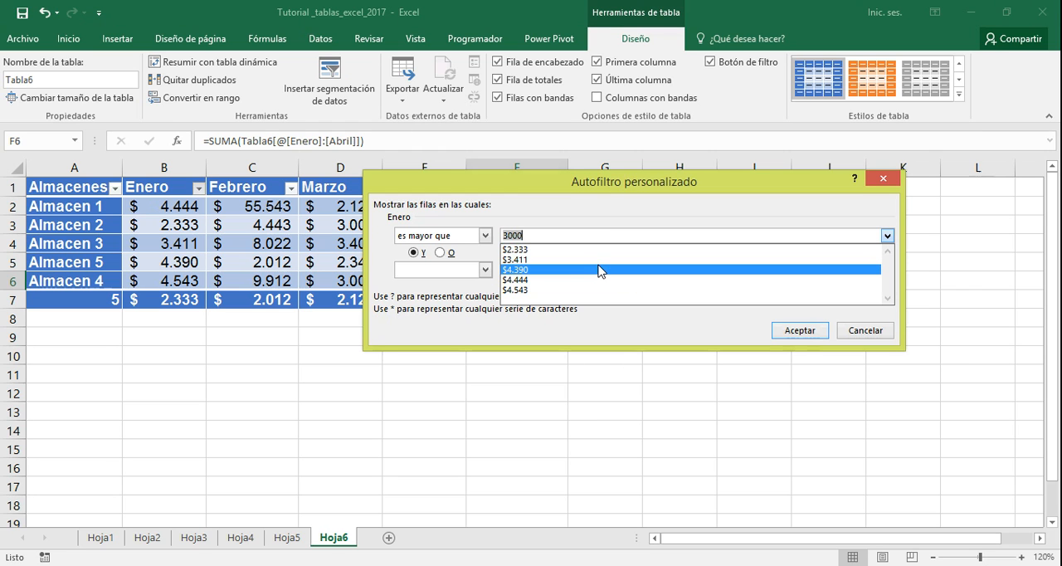
pyautogui.click(524, 264)
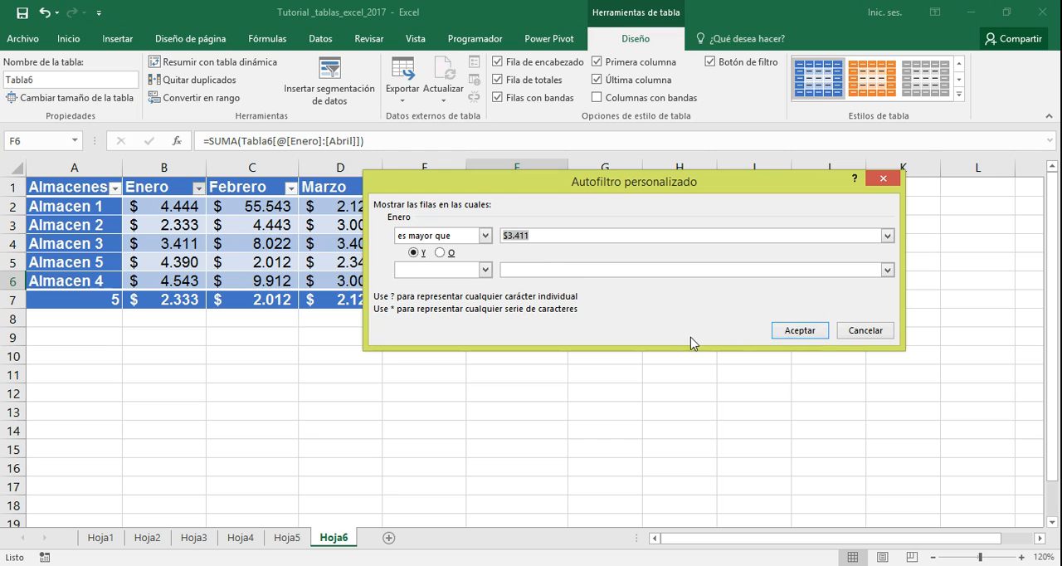
pyautogui.click(798, 331)
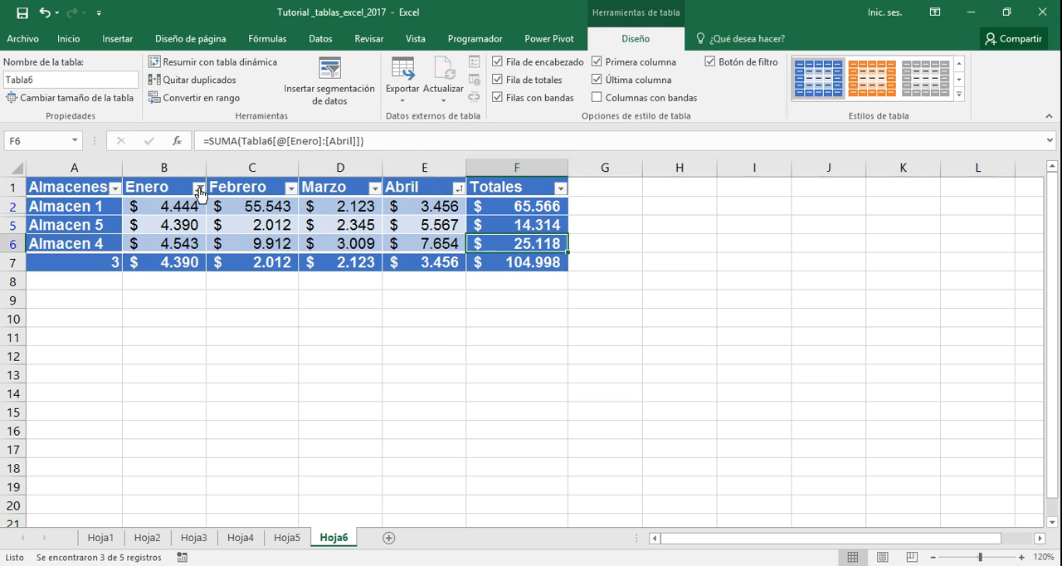
pyautogui.click(199, 189)
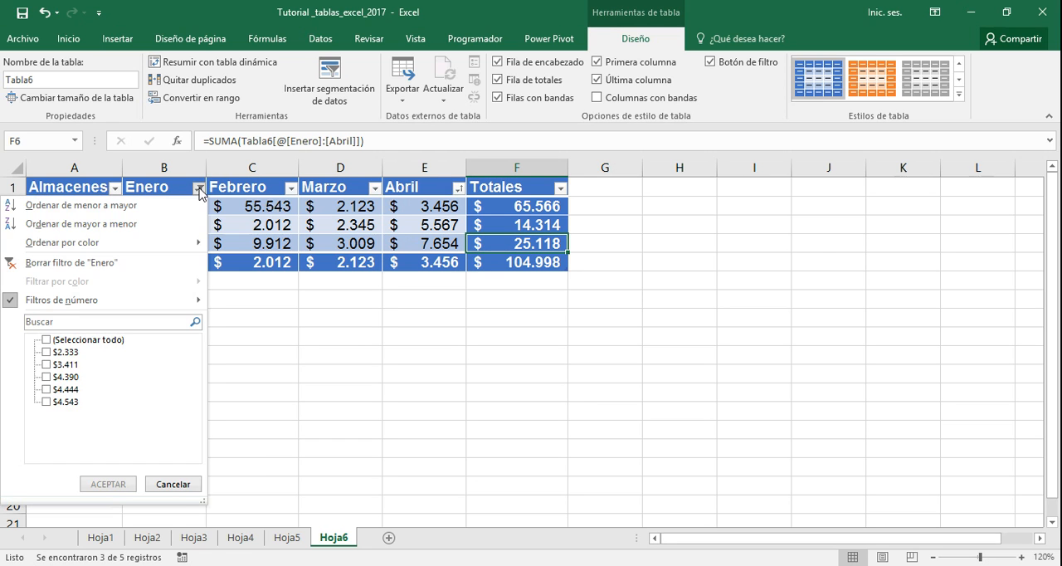
pyautogui.click(83, 263)
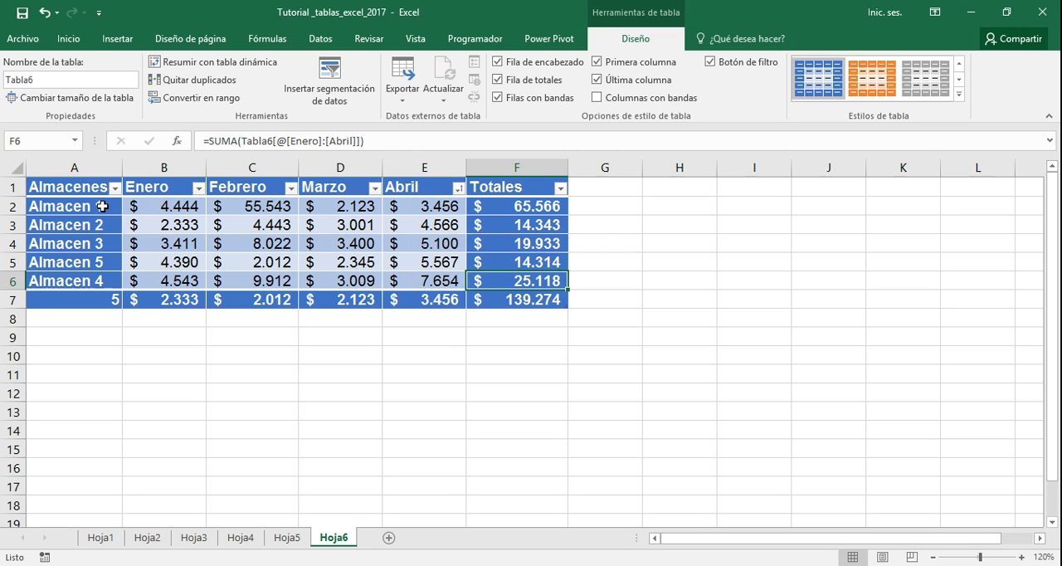
pyautogui.click(116, 189)
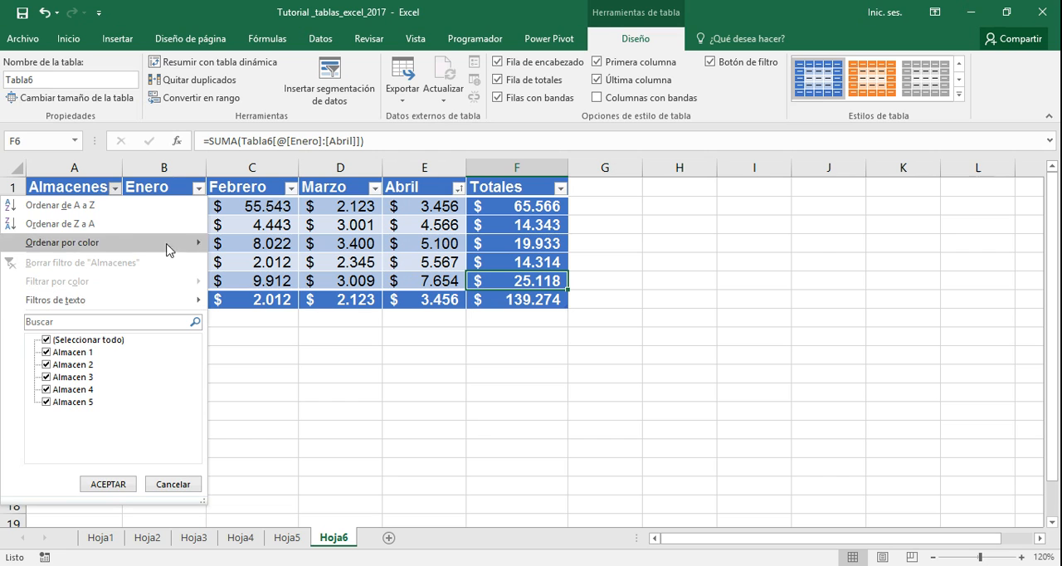
pyautogui.click(236, 350)
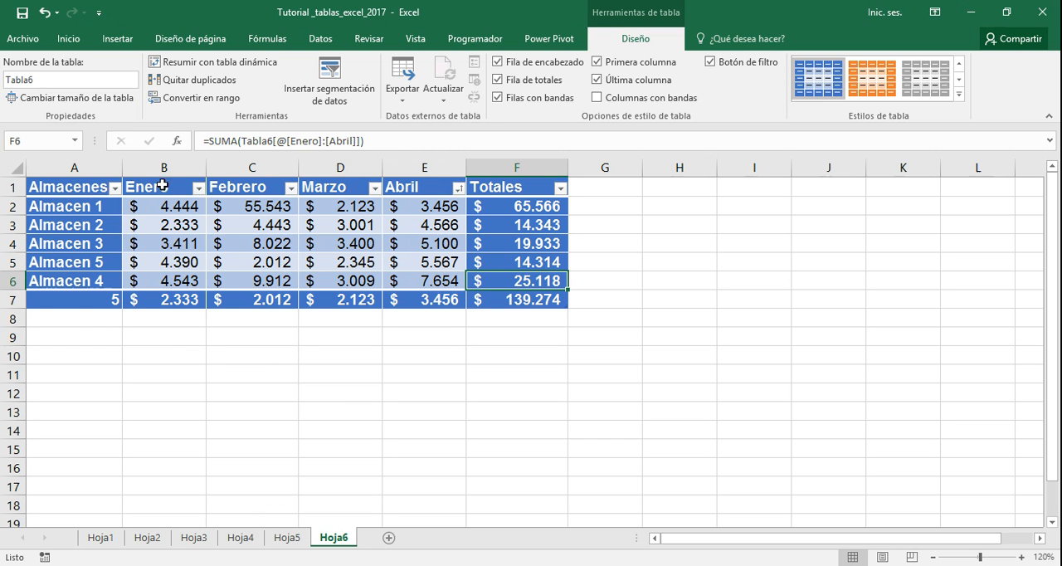
pyautogui.click(199, 190)
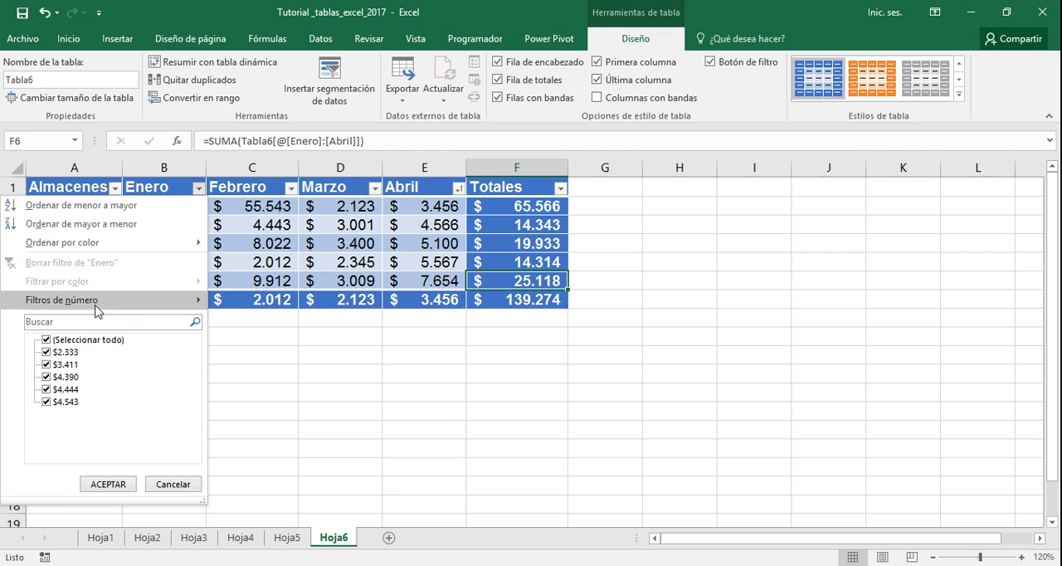
pyautogui.click(365, 477)
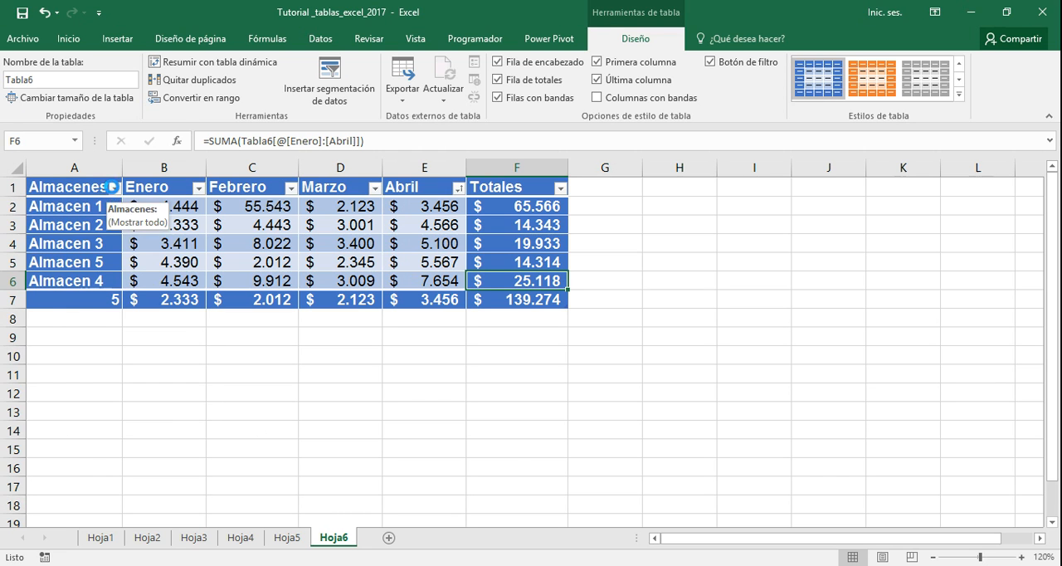
# Filter the Almacenes column with a text filter equal to Almacen 2 (Es igual a), and clear that filter
pyautogui.click(115, 188)
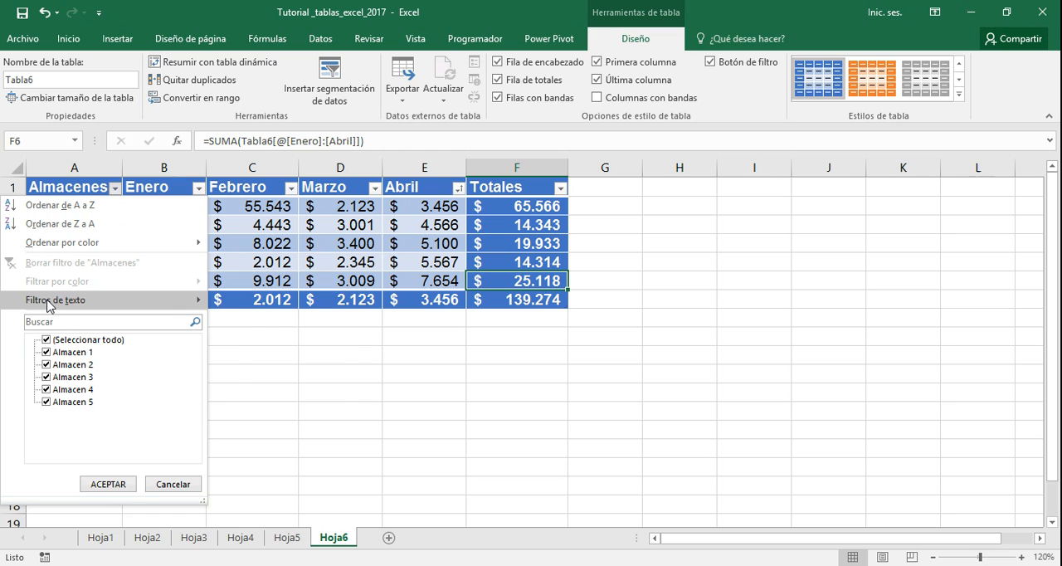
pyautogui.moveTo(48, 305)
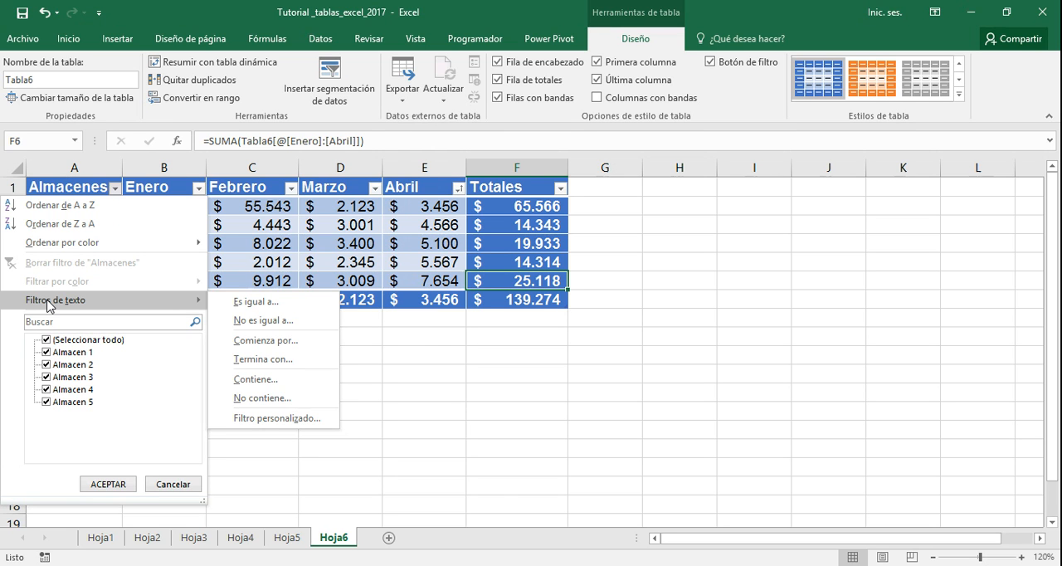
pyautogui.click(248, 303)
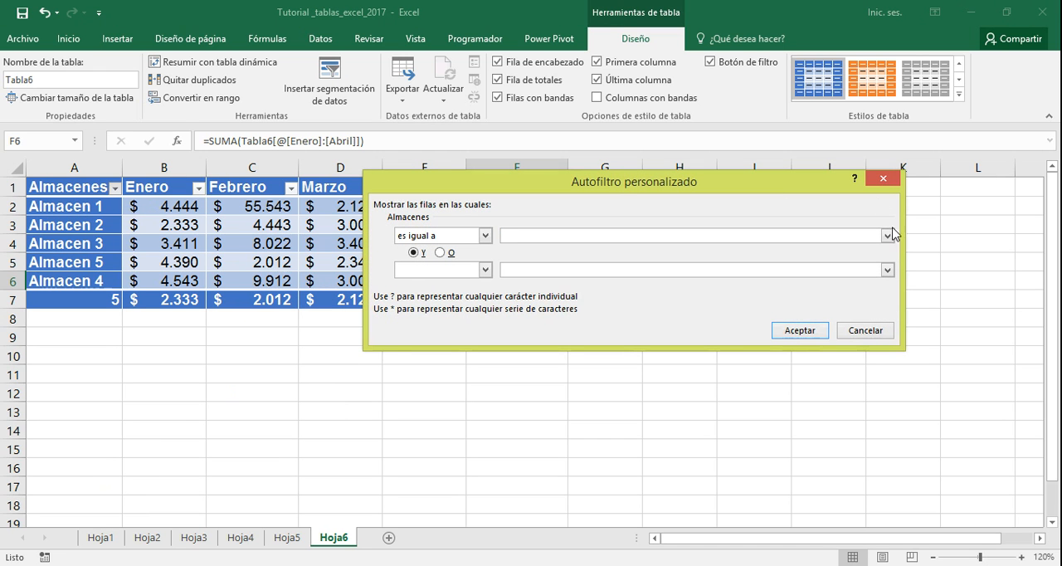
pyautogui.click(888, 236)
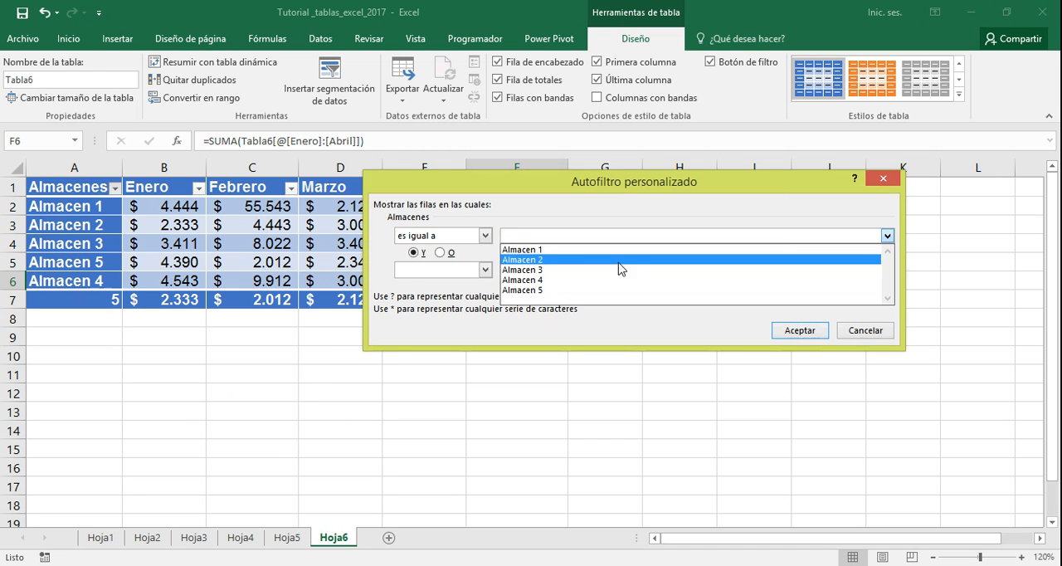
pyautogui.click(575, 265)
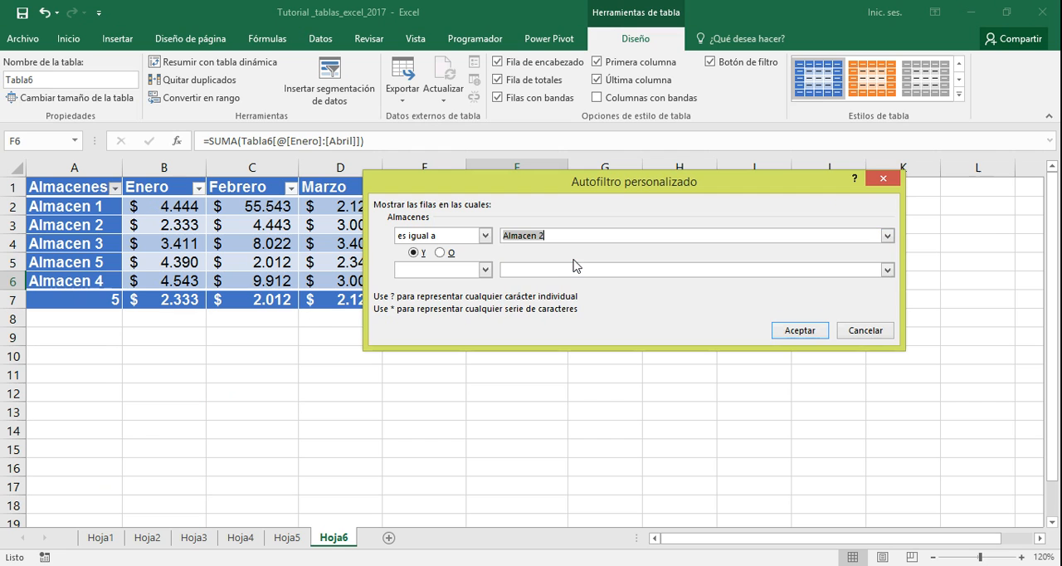
pyautogui.click(797, 331)
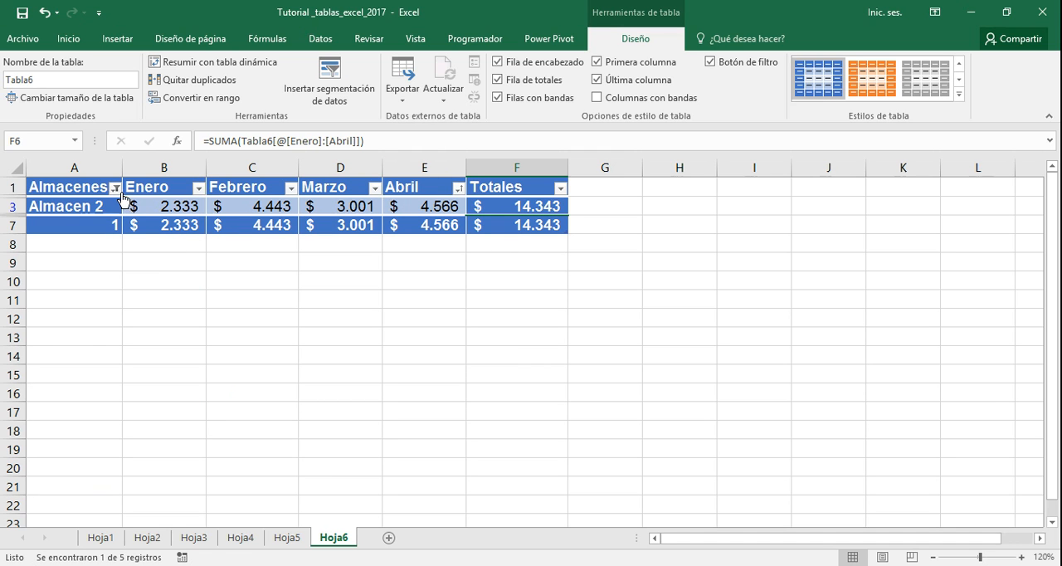
pyautogui.click(114, 188)
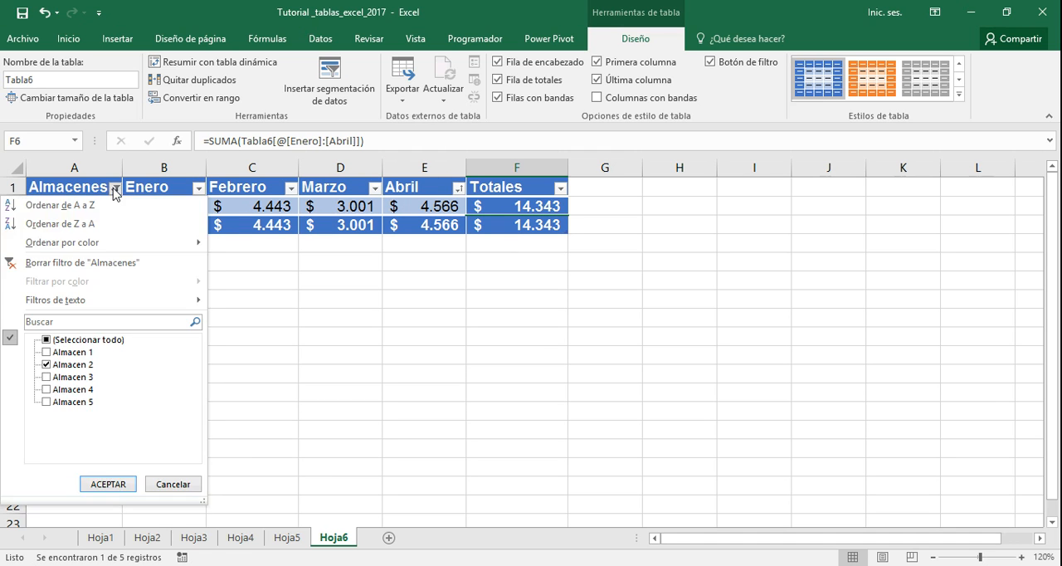
pyautogui.click(105, 263)
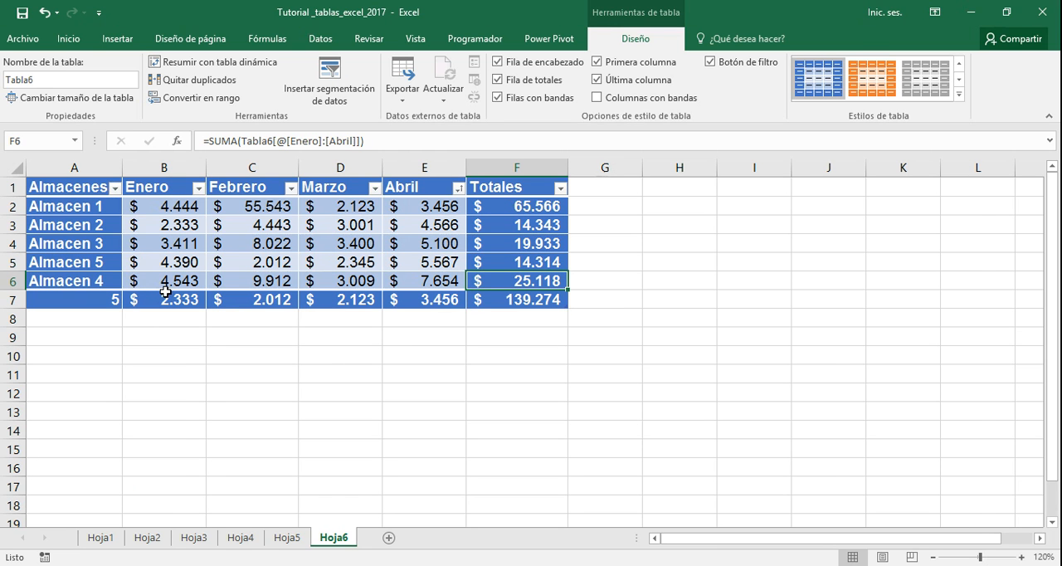
# On sheet Hoja5, filter the Ubicación column to values equal to Bogotá (Es igual a), and clear that filter
pyautogui.click(287, 538)
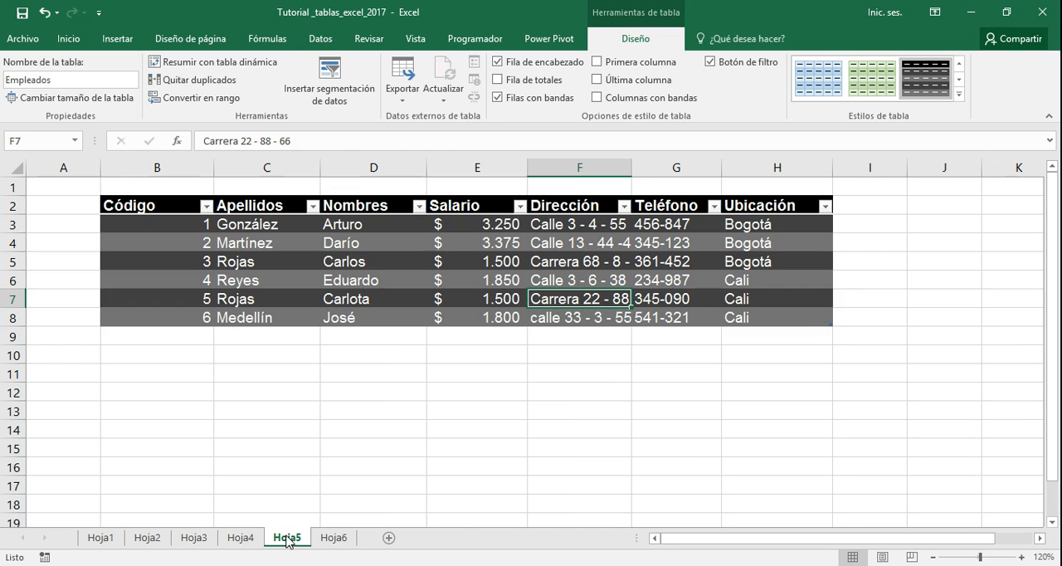
pyautogui.click(826, 208)
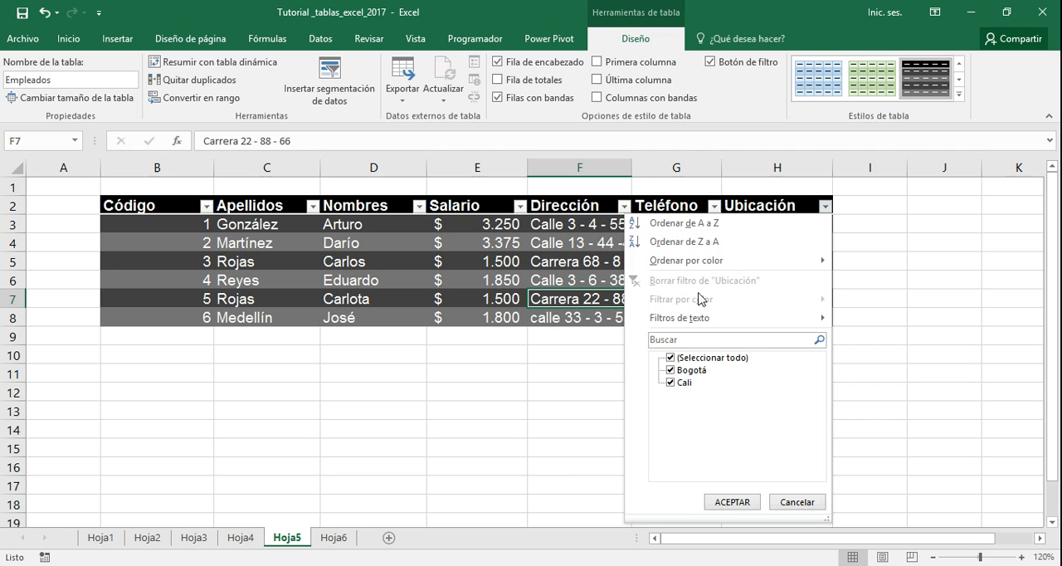
pyautogui.moveTo(696, 324)
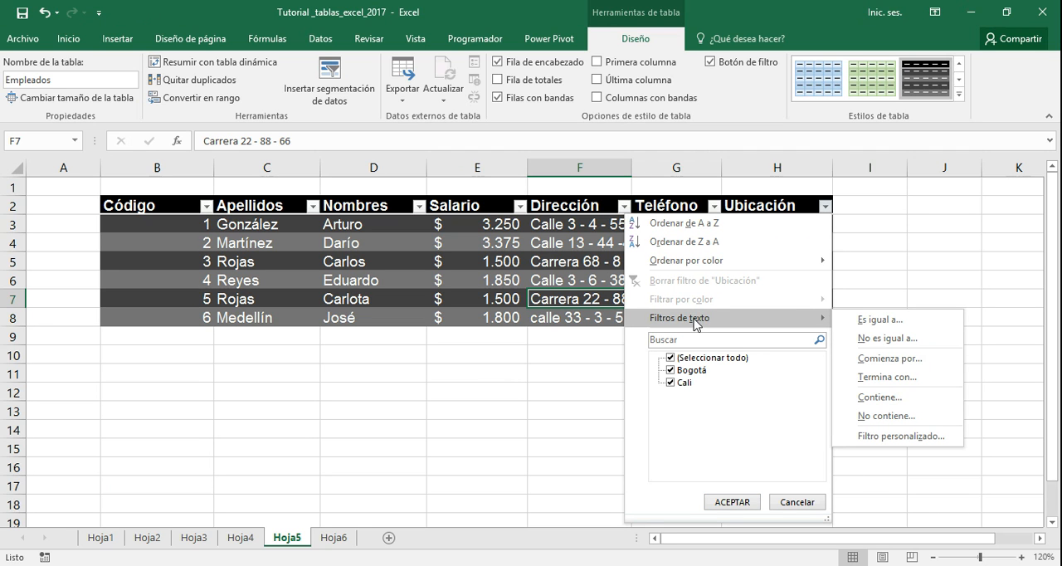
pyautogui.click(877, 322)
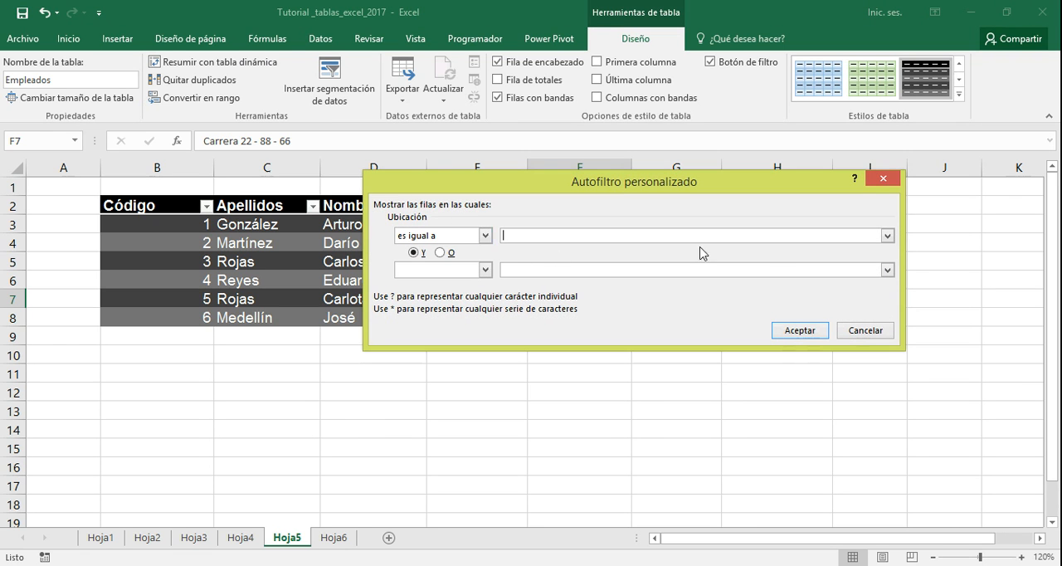
pyautogui.click(887, 236)
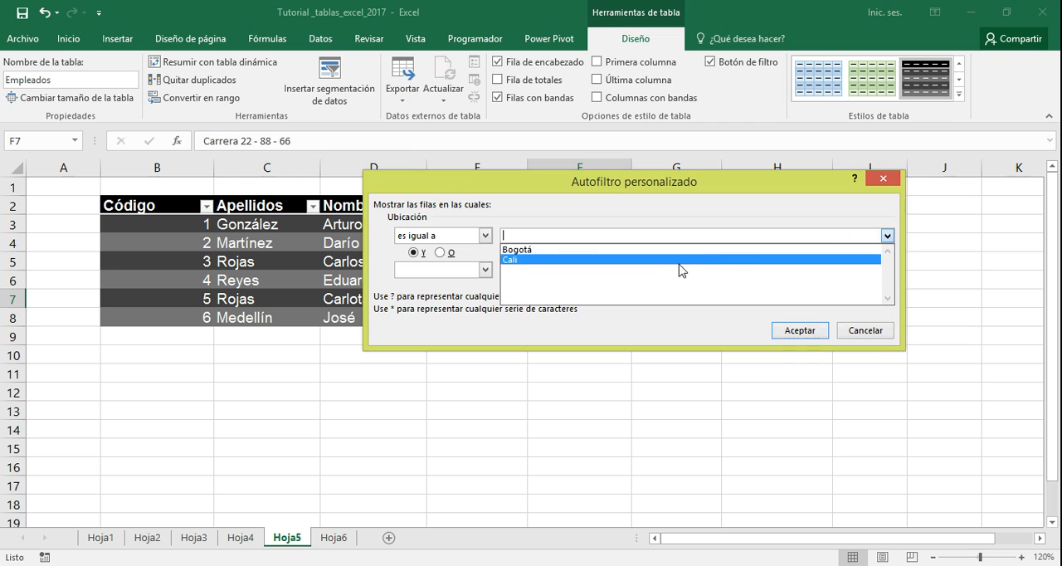
pyautogui.click(624, 251)
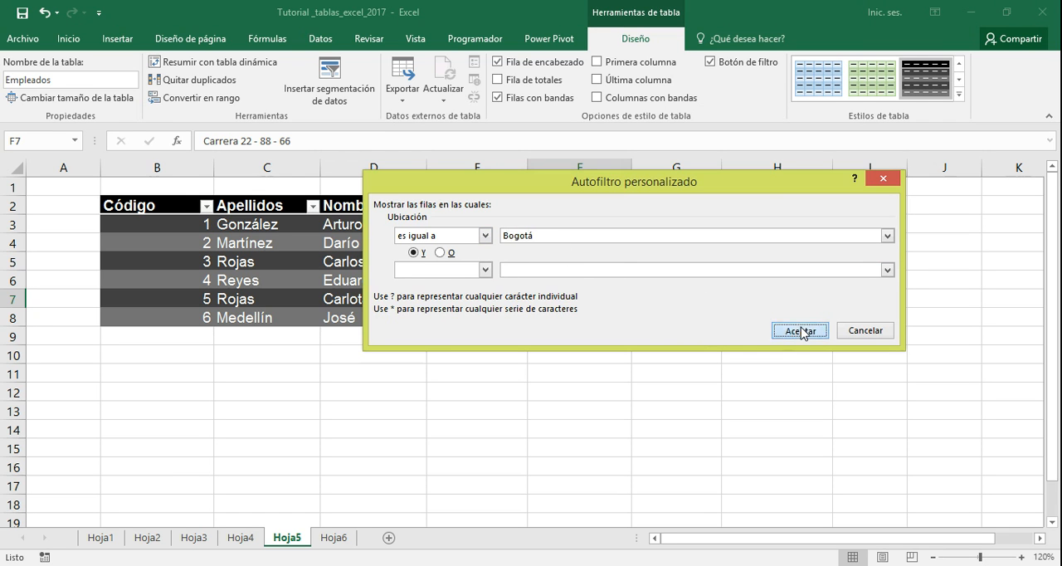
pyautogui.click(800, 331)
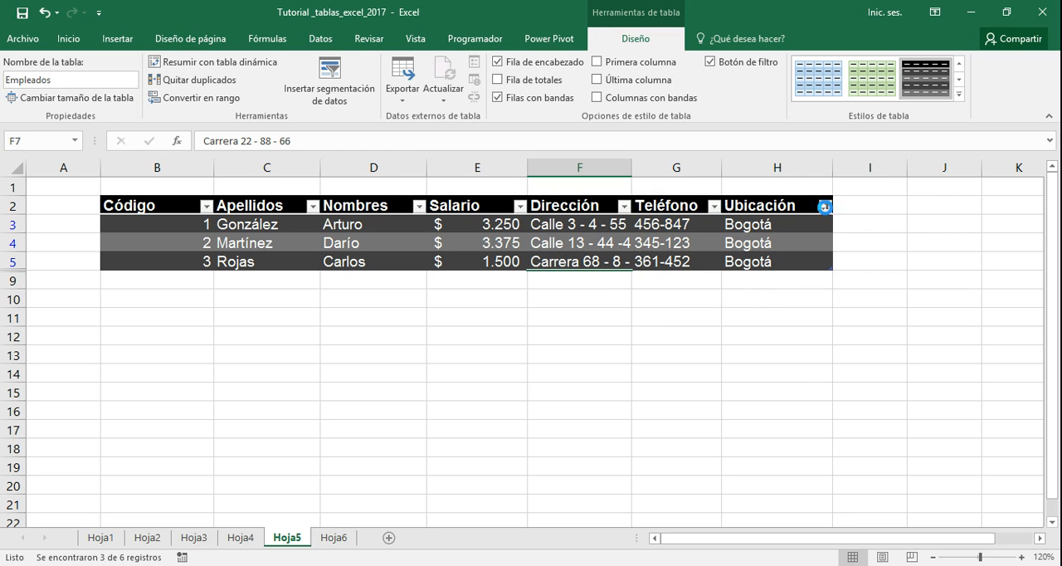
pyautogui.click(824, 207)
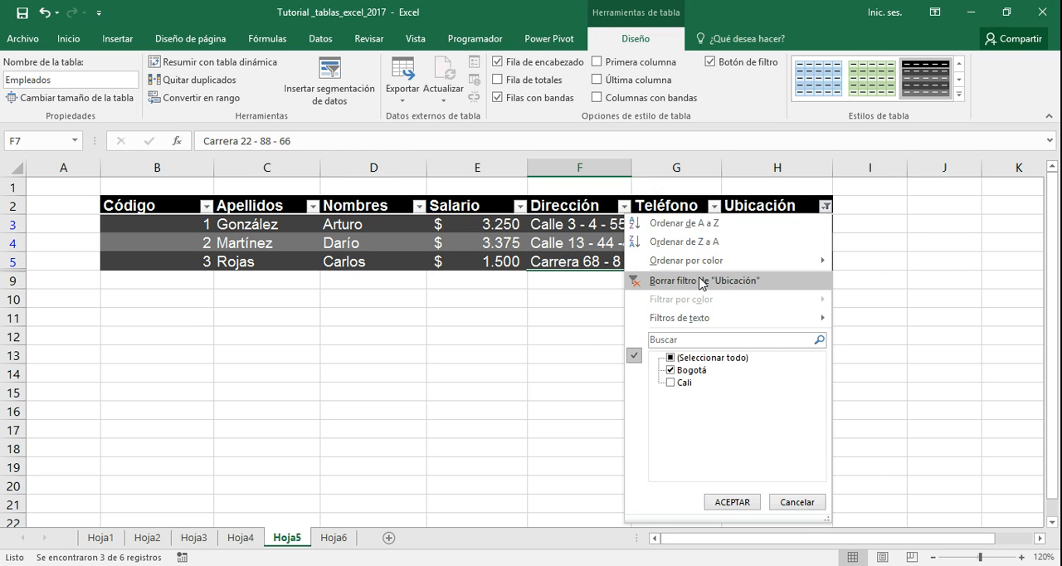
pyautogui.click(702, 282)
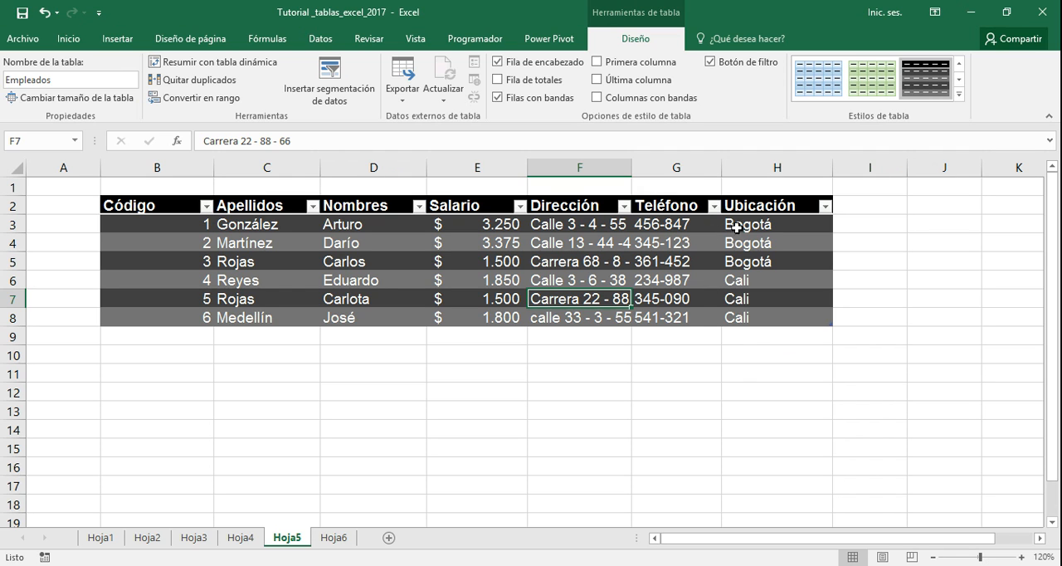
# Filter the Ubicación column to values not equal to Bogotá (No es igual a), and clear that filter
pyautogui.click(825, 207)
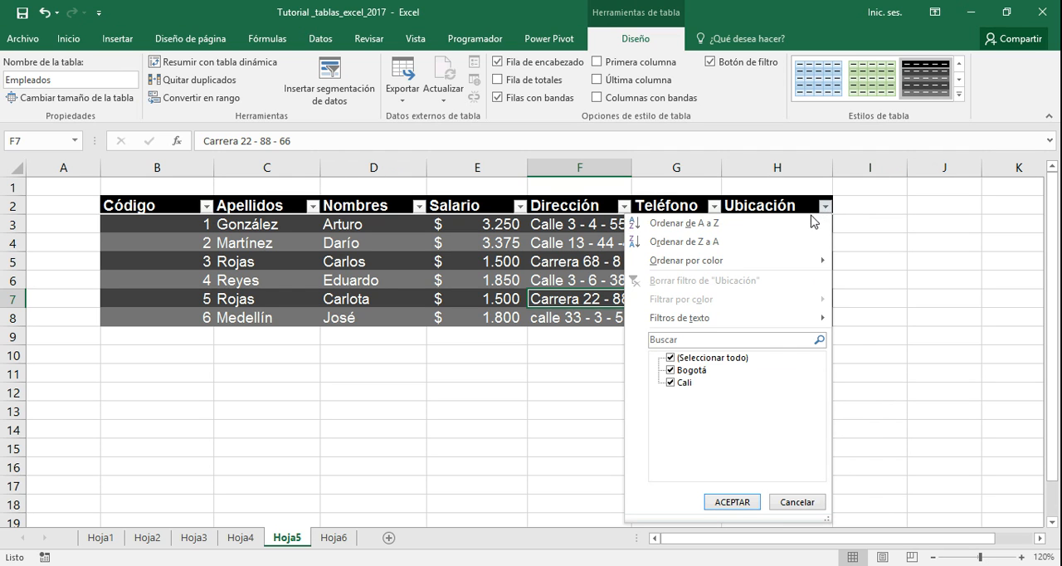
pyautogui.moveTo(735, 323)
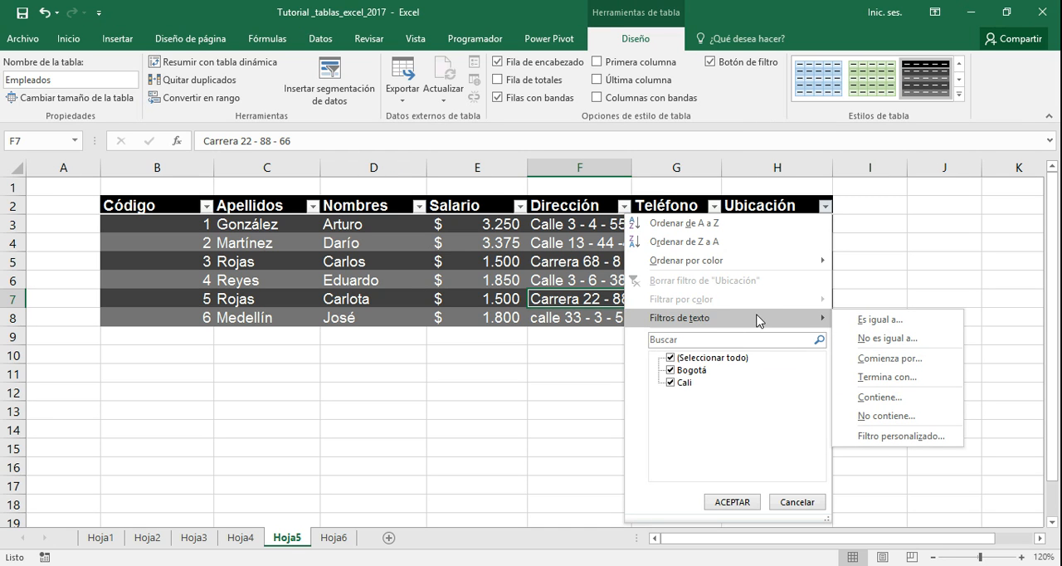
pyautogui.click(863, 345)
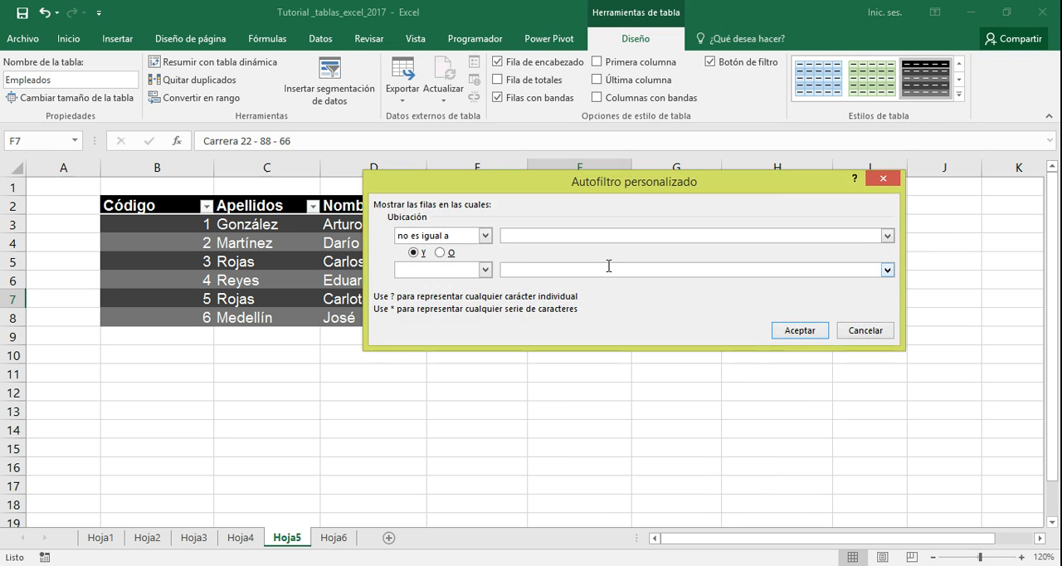
pyautogui.click(889, 237)
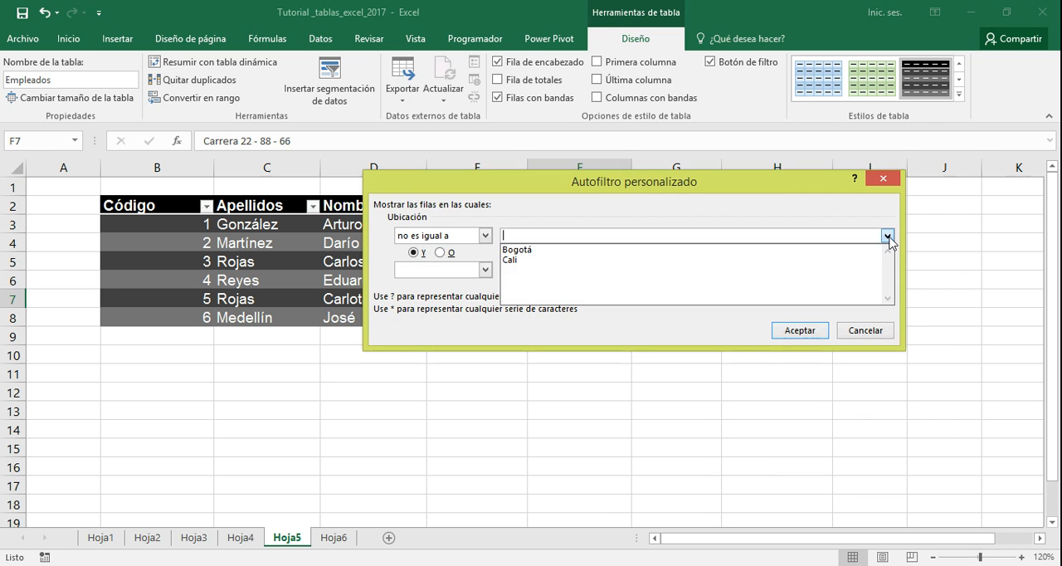
pyautogui.click(555, 259)
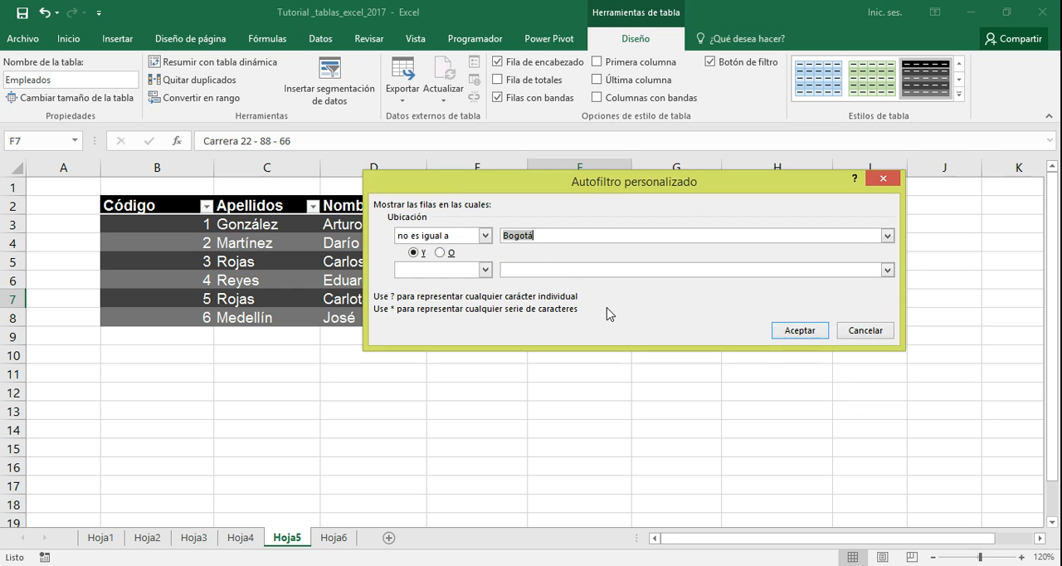
pyautogui.moveTo(546, 183); pyautogui.dragTo(660, 217)
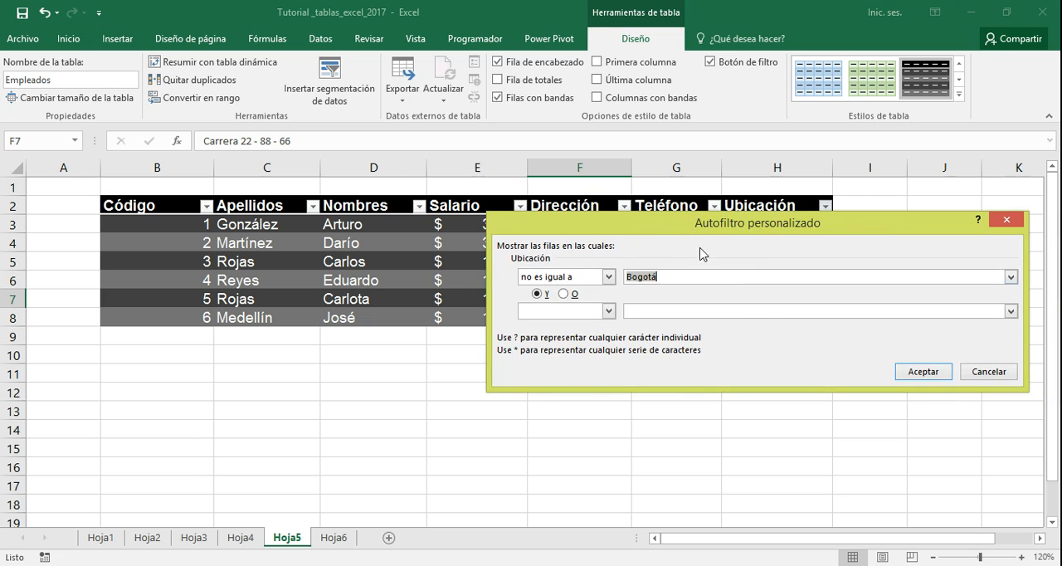
pyautogui.click(912, 375)
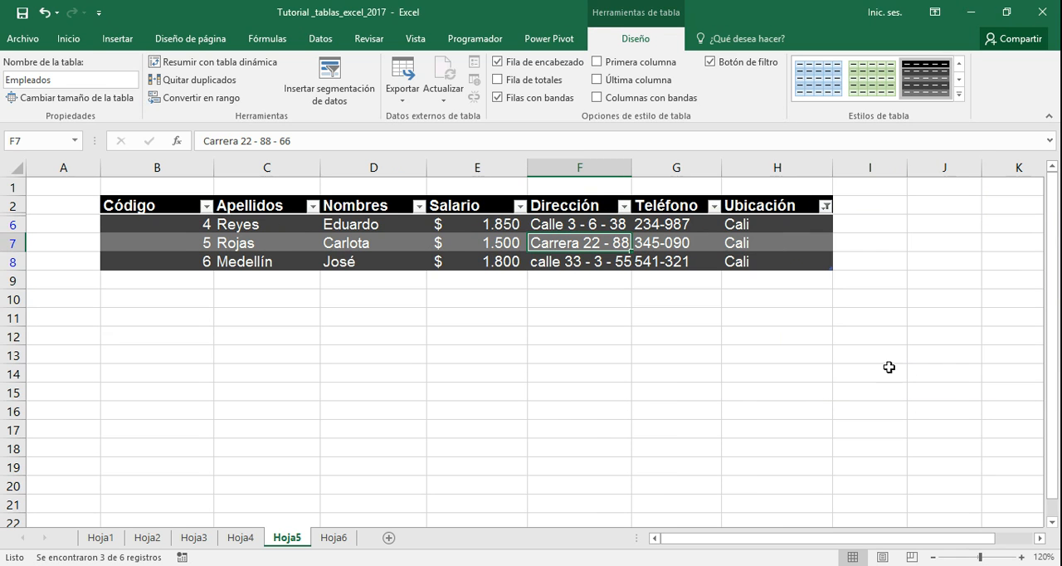
pyautogui.click(825, 207)
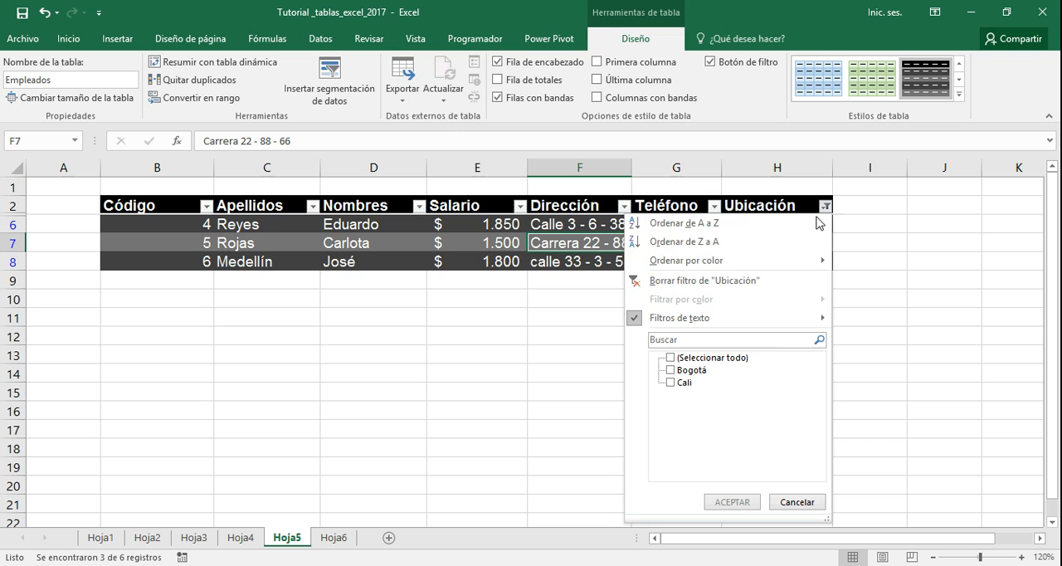
pyautogui.click(743, 282)
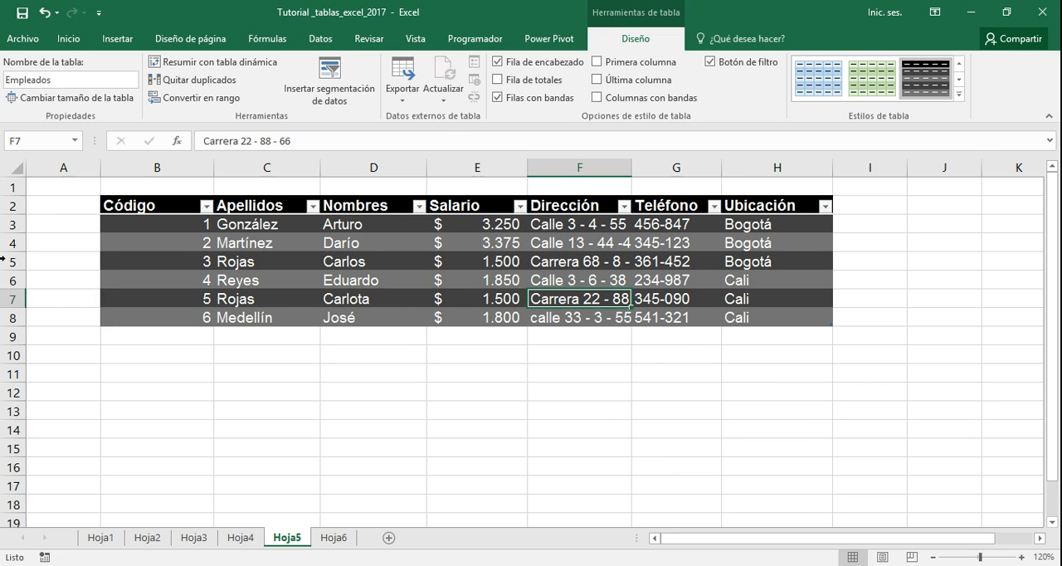
# Filter the Apellidos column with the wildcard text filter equal to R* (Es igual a), and clear that filter
pyautogui.click(258, 204)
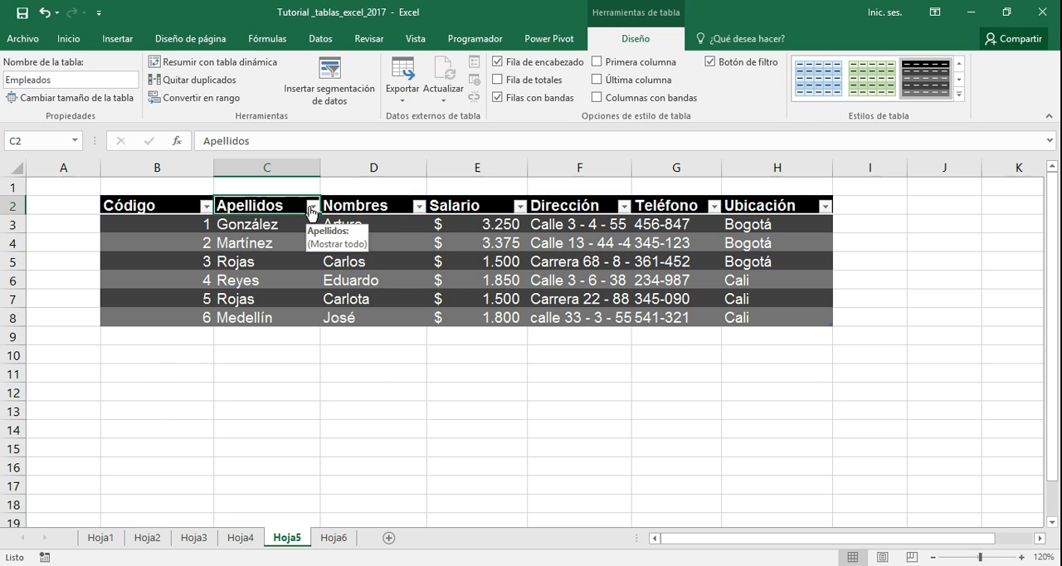
pyautogui.click(314, 207)
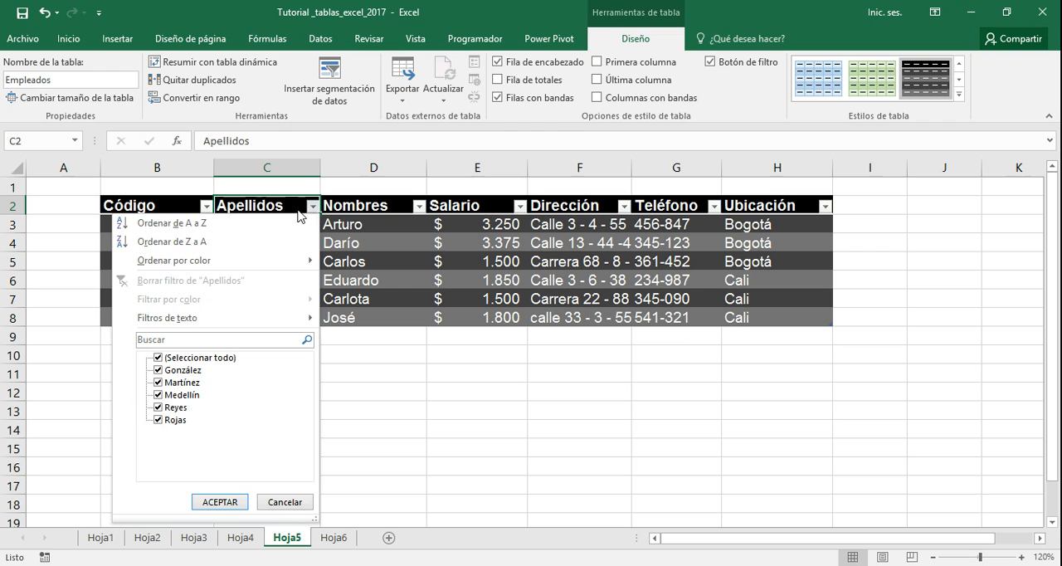
pyautogui.moveTo(184, 324)
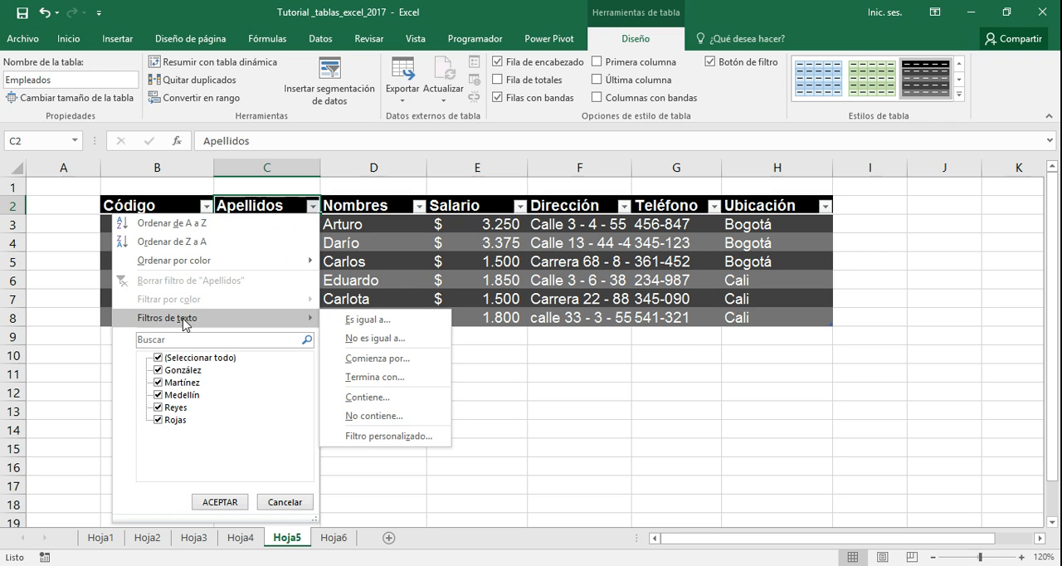
pyautogui.click(349, 320)
pyautogui.click(631, 279)
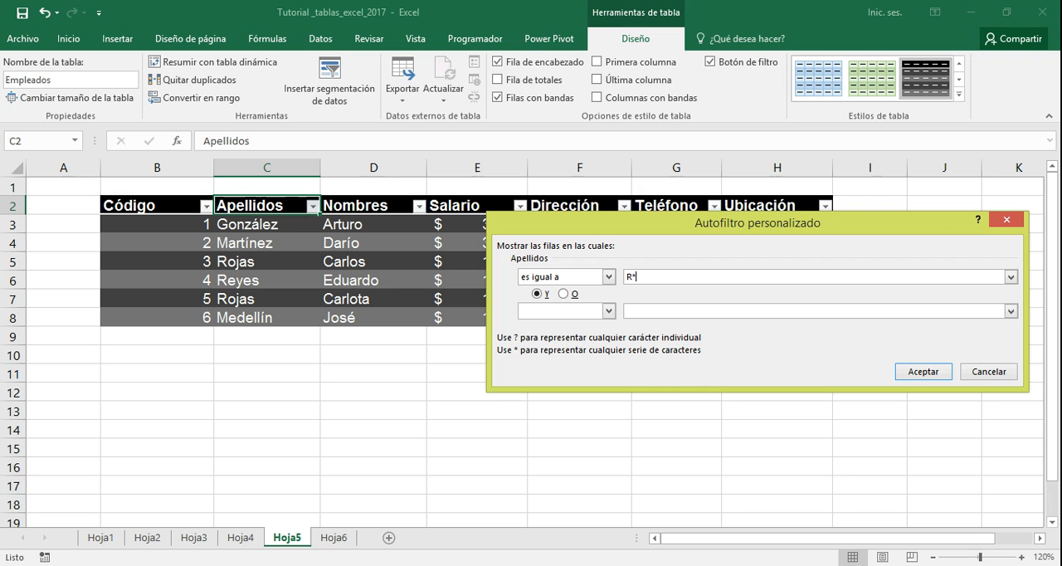
pyautogui.click(916, 373)
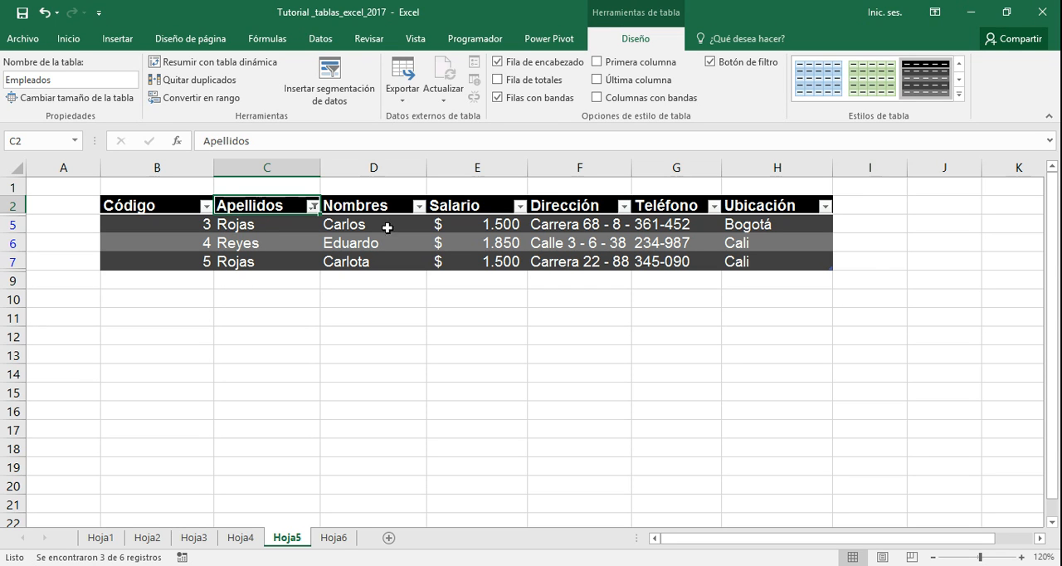
pyautogui.click(313, 206)
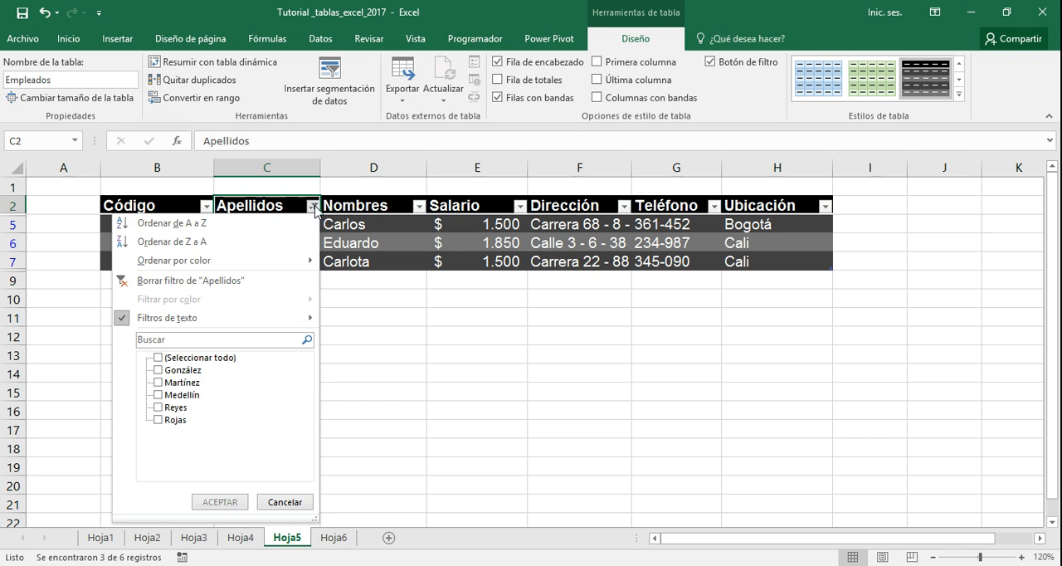
pyautogui.click(240, 281)
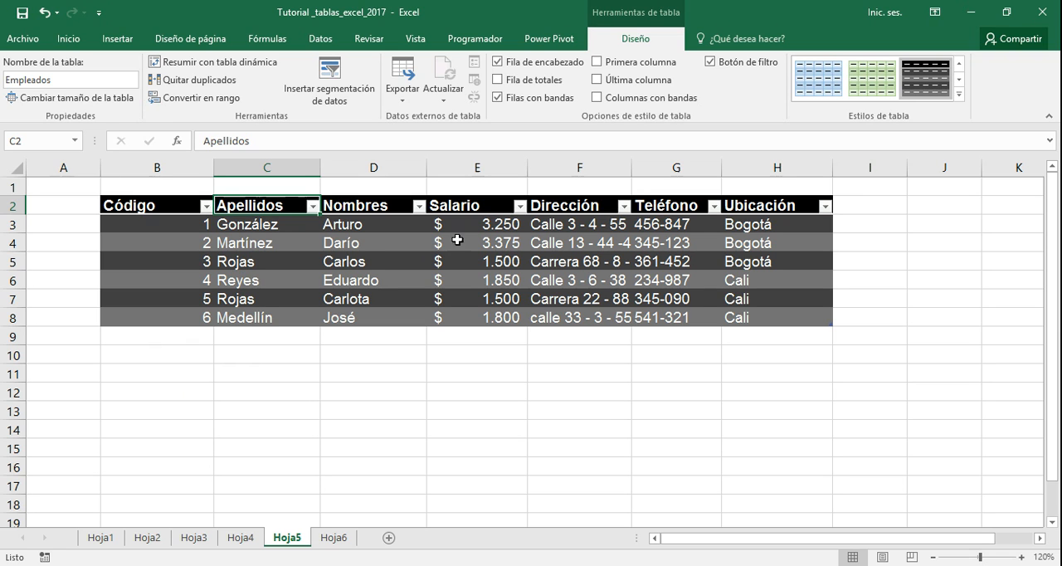
pyautogui.click(519, 207)
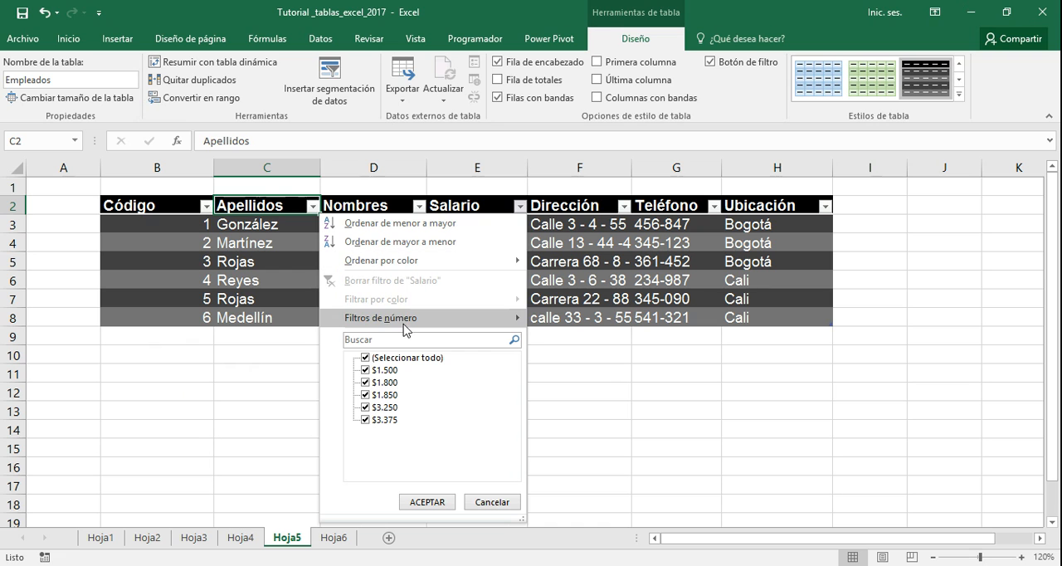
pyautogui.moveTo(405, 323)
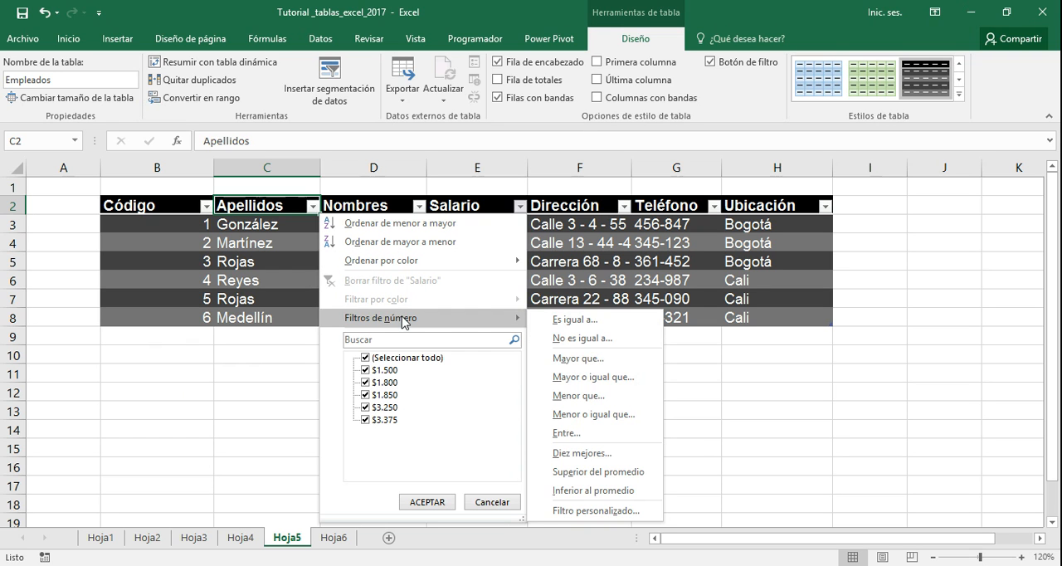
pyautogui.click(590, 511)
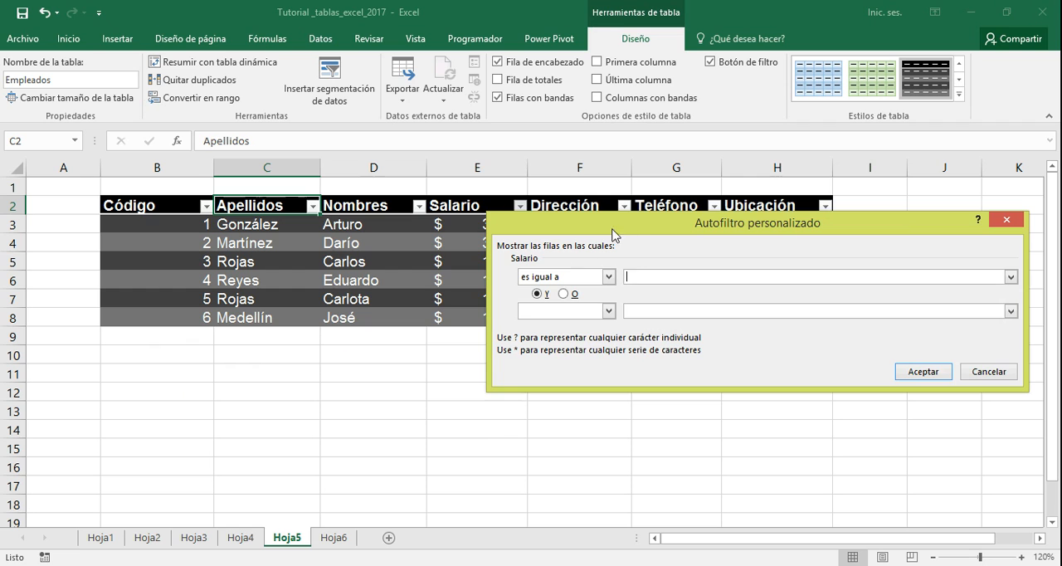
pyautogui.moveTo(632, 228); pyautogui.dragTo(429, 159)
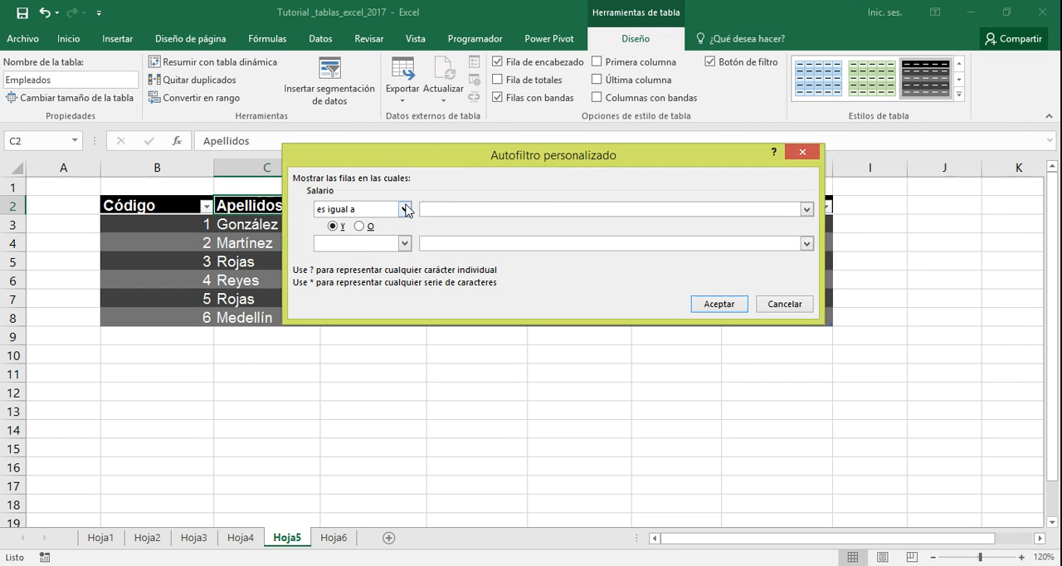
pyautogui.click(405, 210)
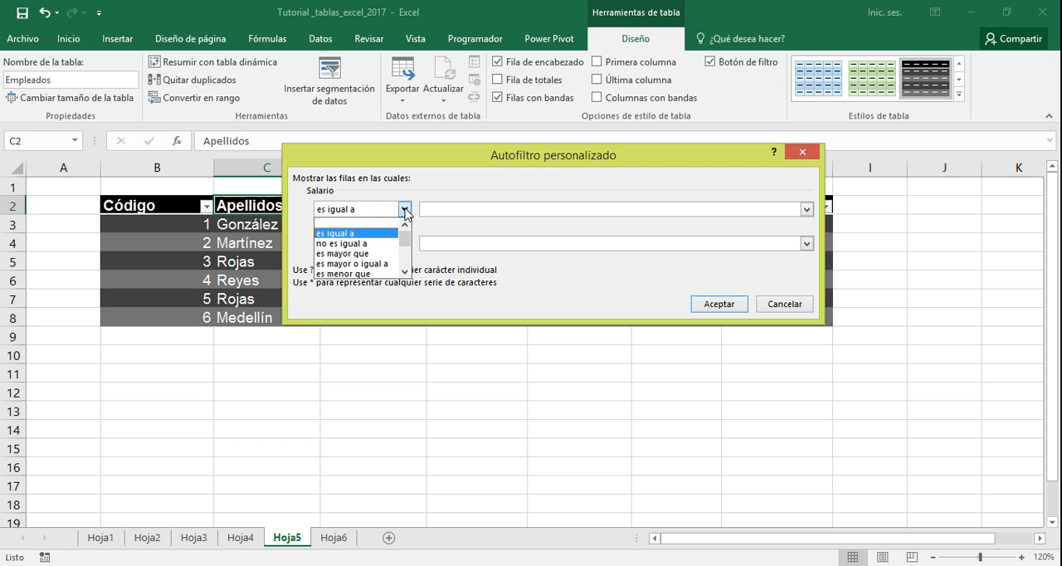
pyautogui.press('Down')
pyautogui.press('Down')
pyautogui.press('Down')
pyautogui.press('Down')
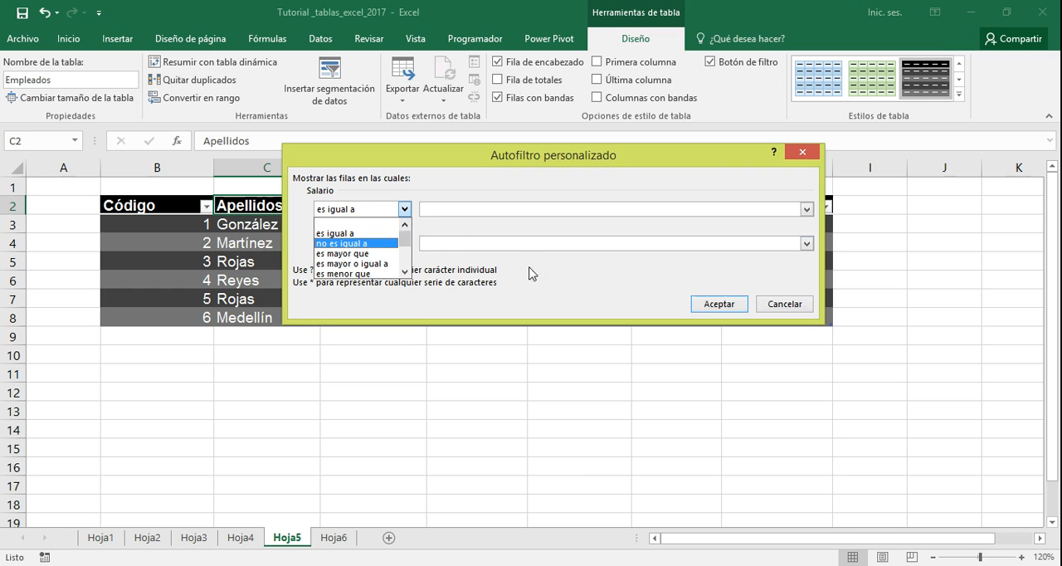
pyautogui.click(564, 268)
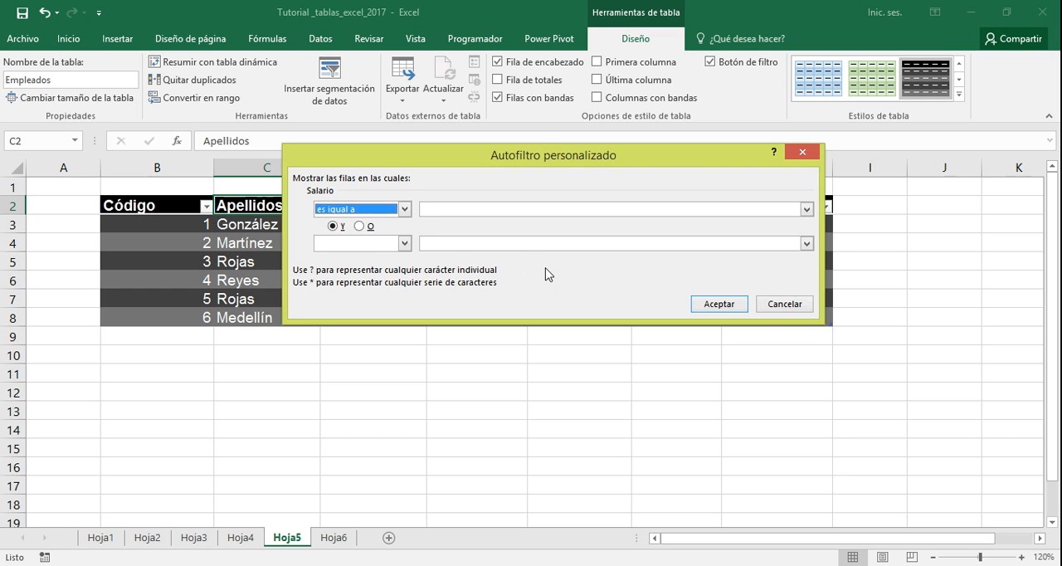
pyautogui.click(773, 305)
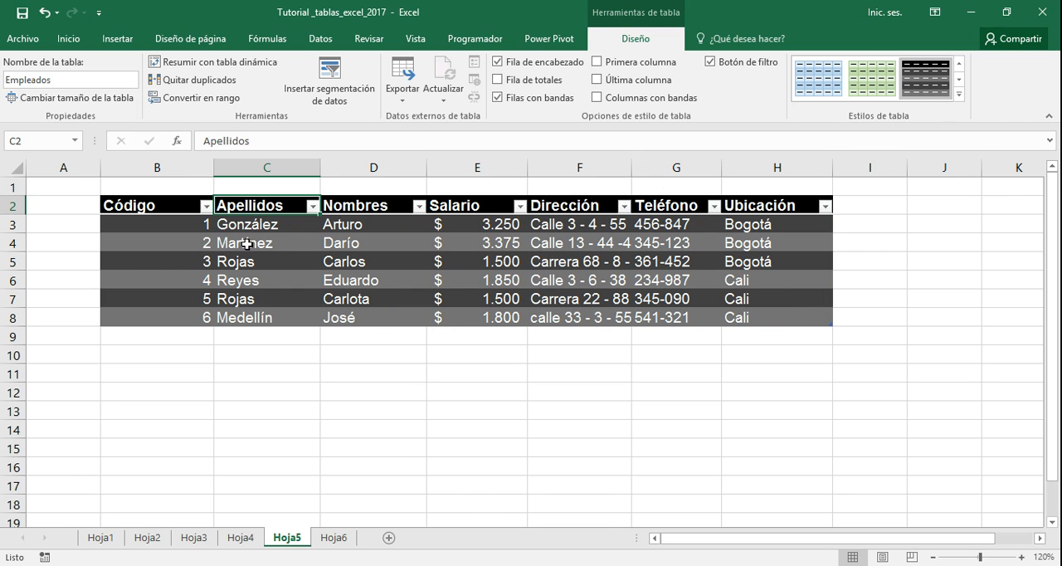
# Filter the Apellidos column with the wildcard text filter equal to r* (Es igual a)
pyautogui.click(312, 206)
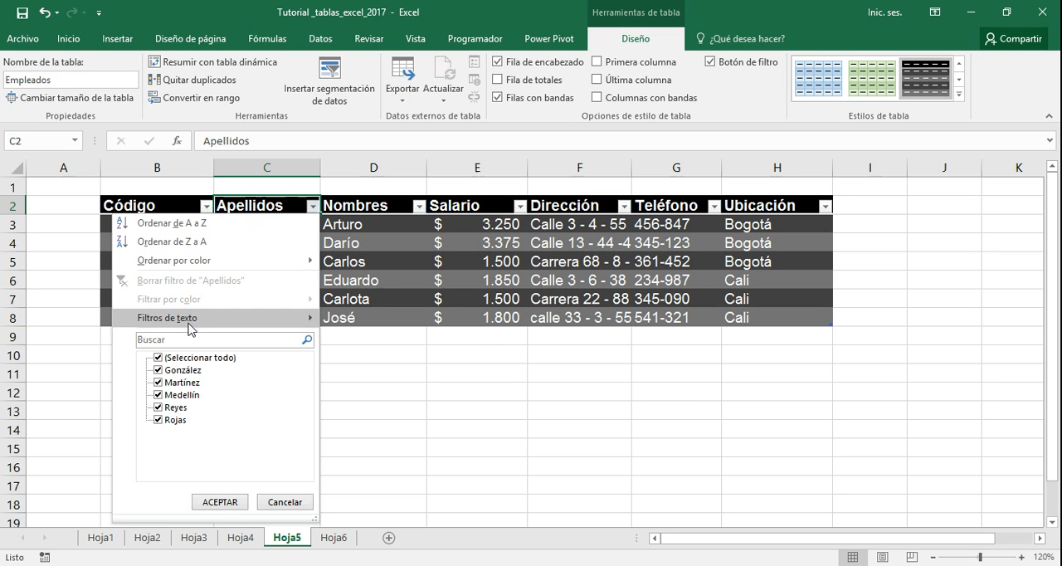
pyautogui.moveTo(246, 324)
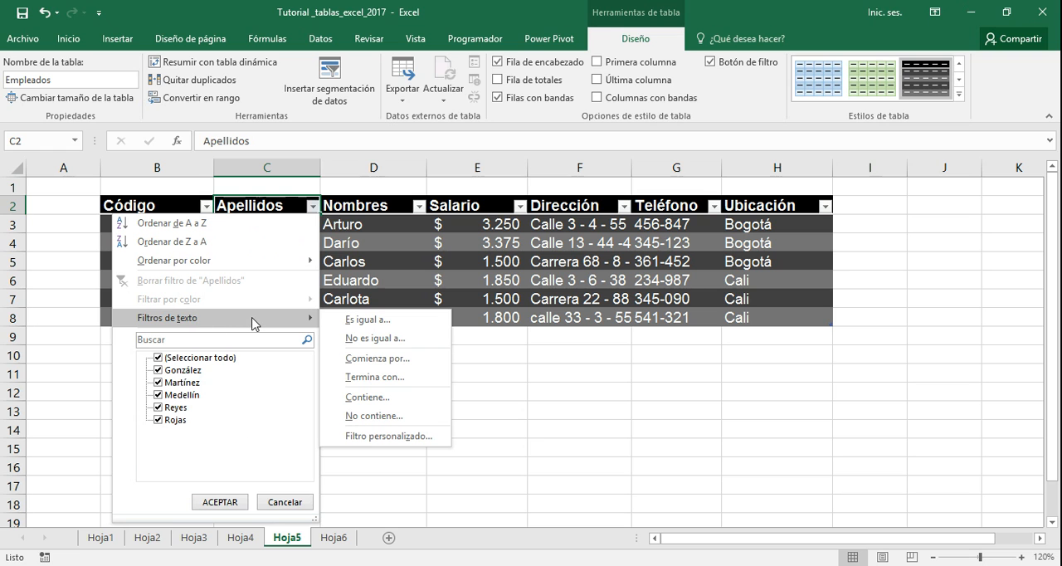
pyautogui.click(352, 322)
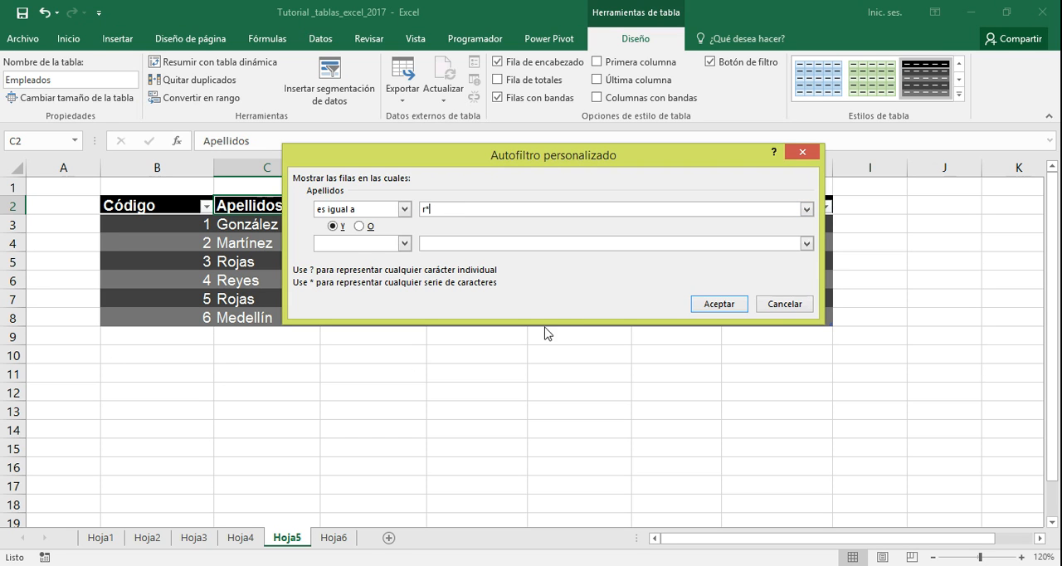
pyautogui.click(720, 305)
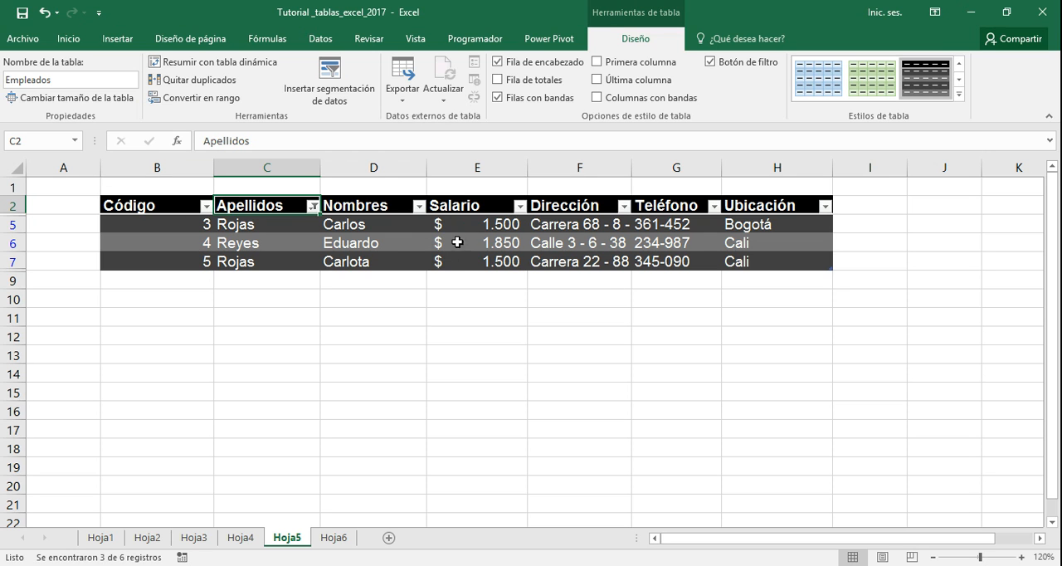
# Filter the Salario column of the already filtered rows to values greater than $1.500 (Mayor que)
pyautogui.click(521, 207)
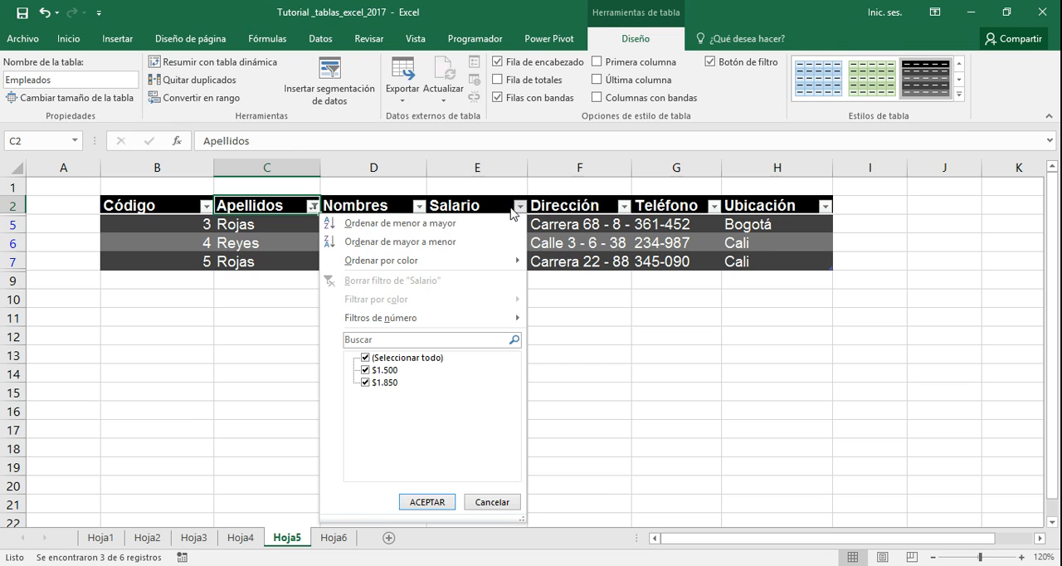
pyautogui.moveTo(387, 262)
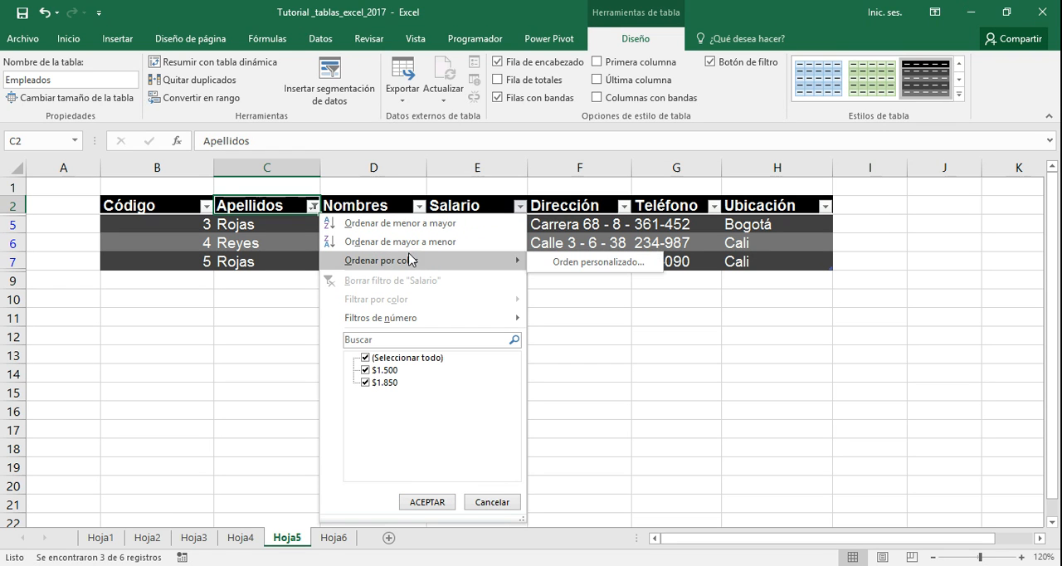
pyautogui.moveTo(390, 320)
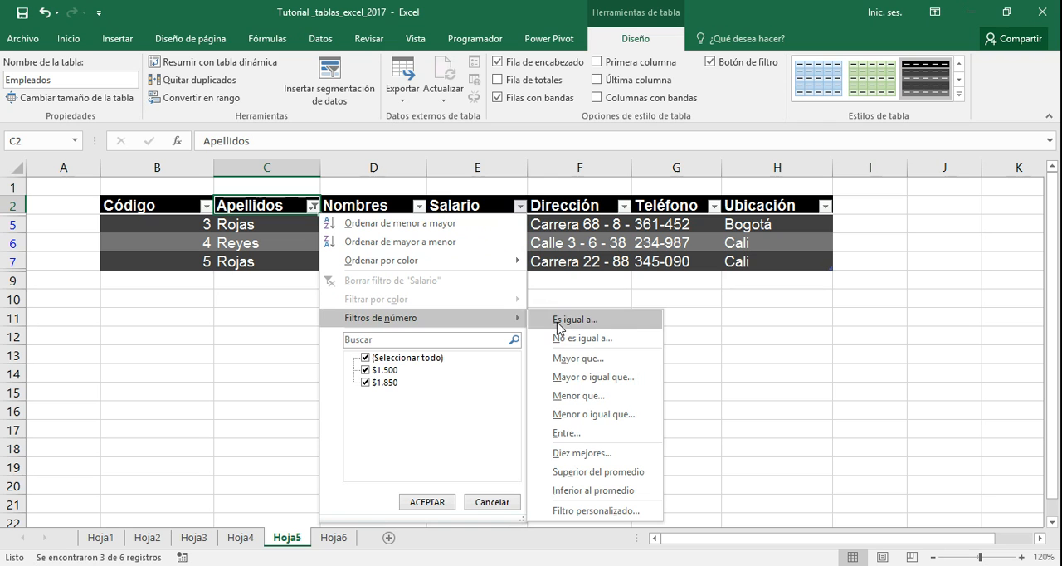
pyautogui.click(561, 359)
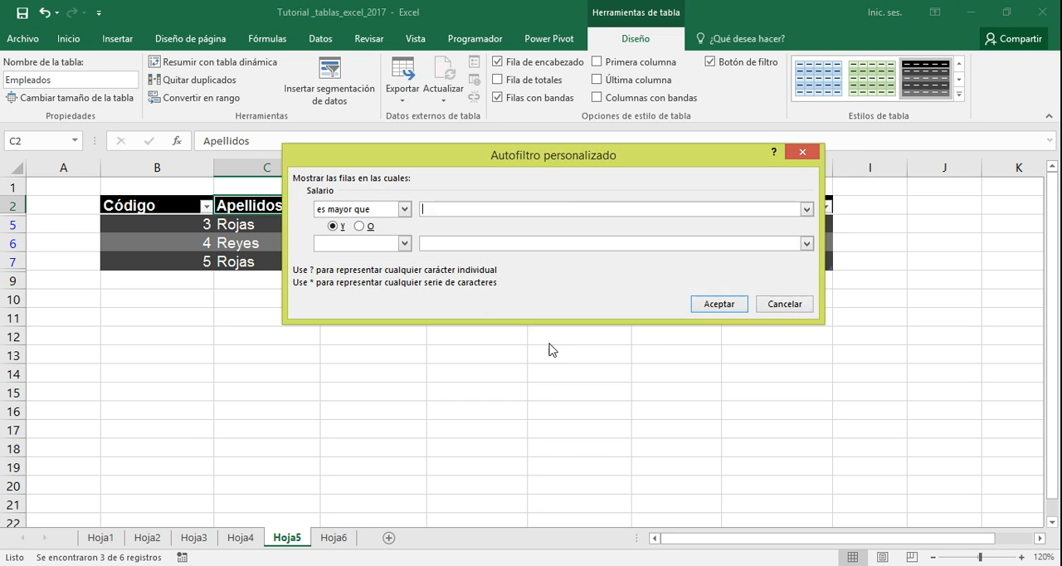
pyautogui.click(807, 209)
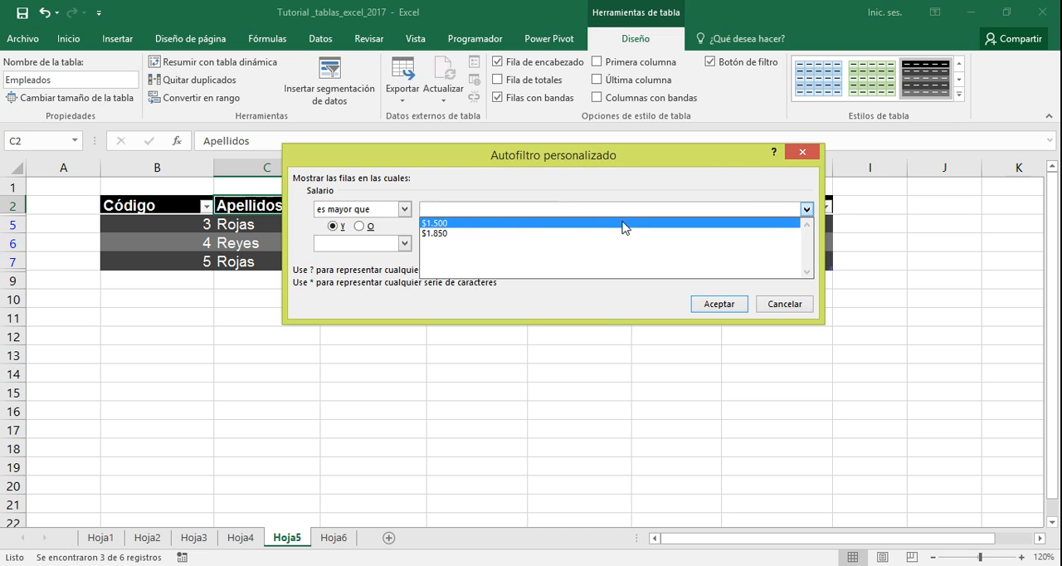
pyautogui.click(520, 225)
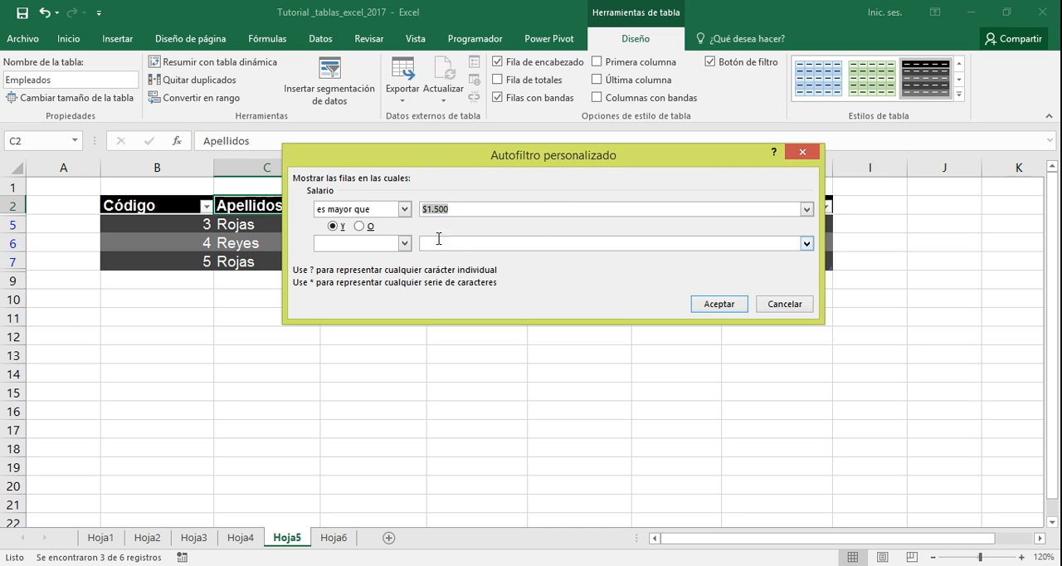
pyautogui.click(702, 303)
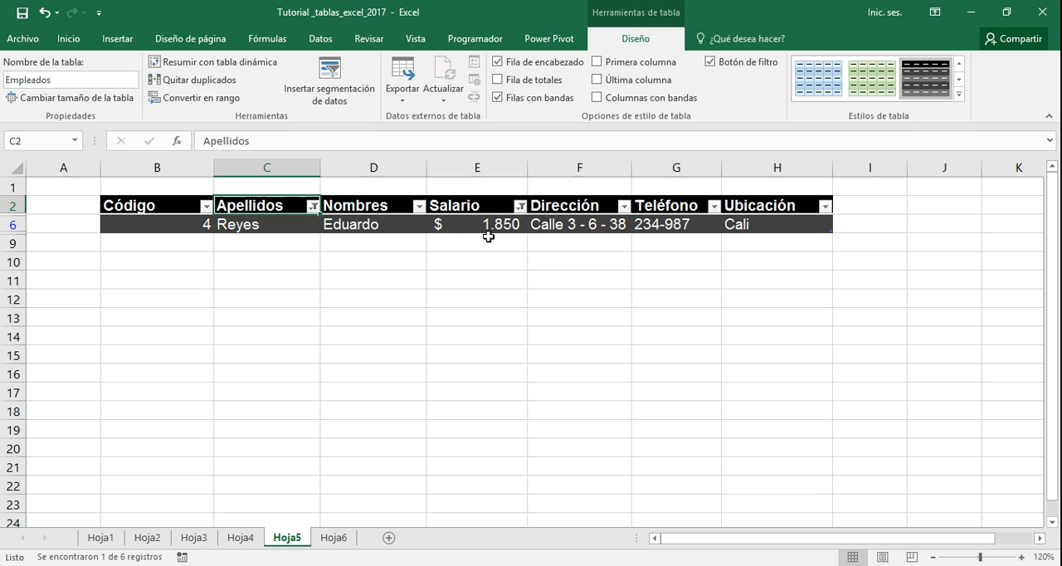
# Clear the filters from the Apellidos and Salario columns
pyautogui.click(313, 207)
pyautogui.click(229, 279)
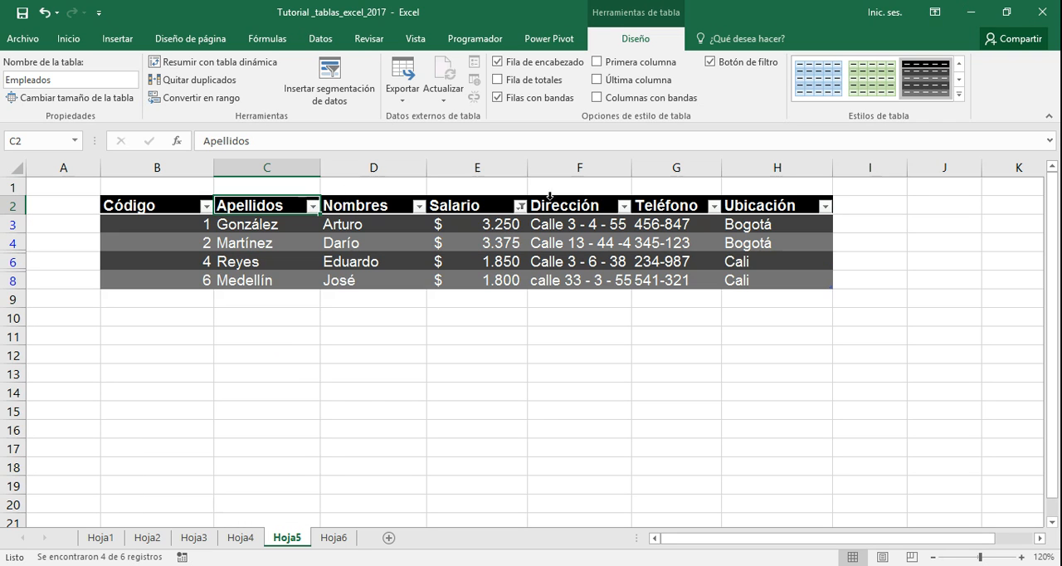
pyautogui.click(519, 206)
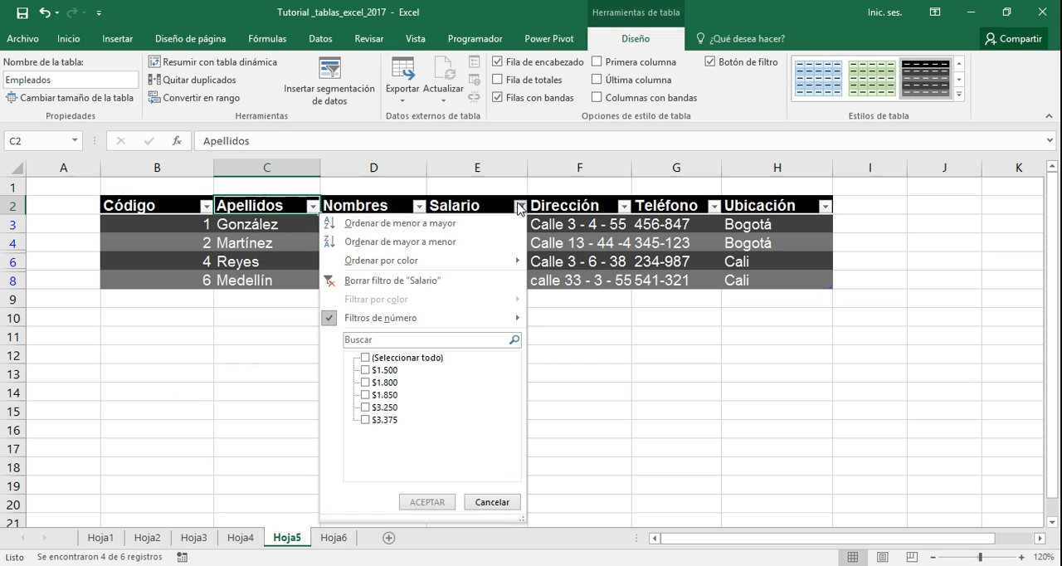
pyautogui.click(417, 279)
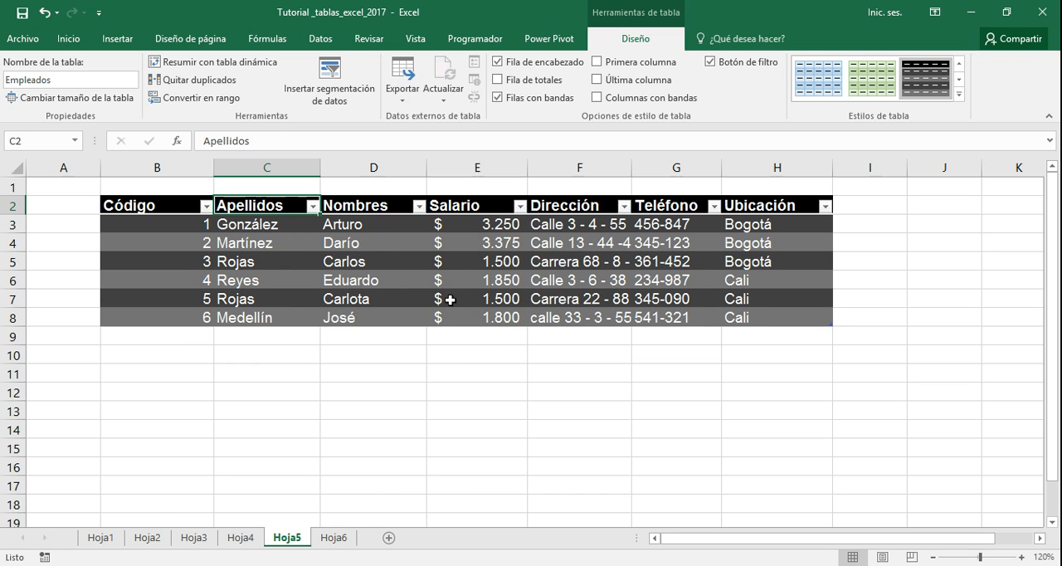
# Filter the Apellidos column to values beginning with g (Comienza por), and clear that filter
pyautogui.click(311, 207)
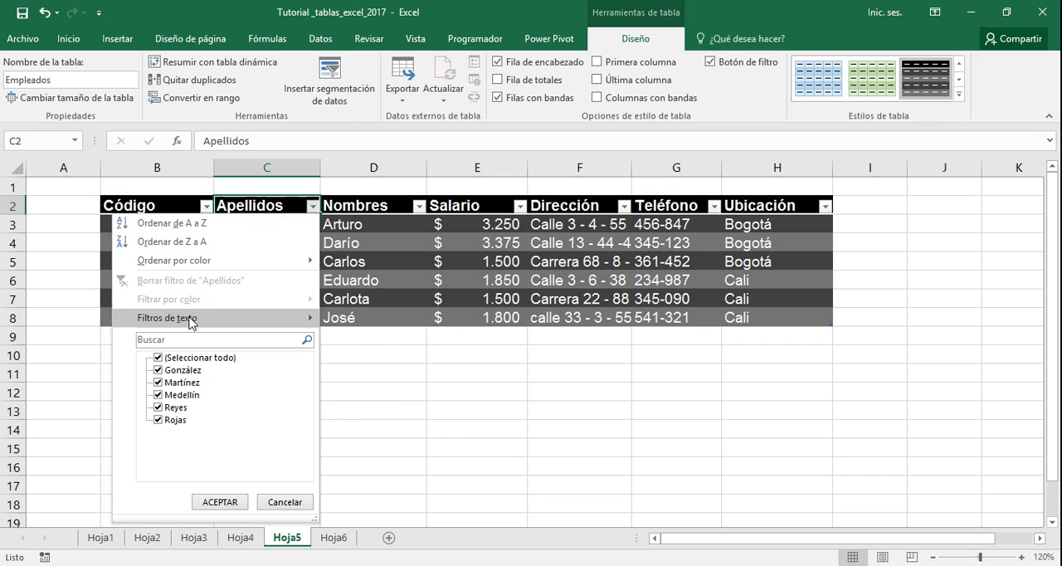
pyautogui.moveTo(203, 322)
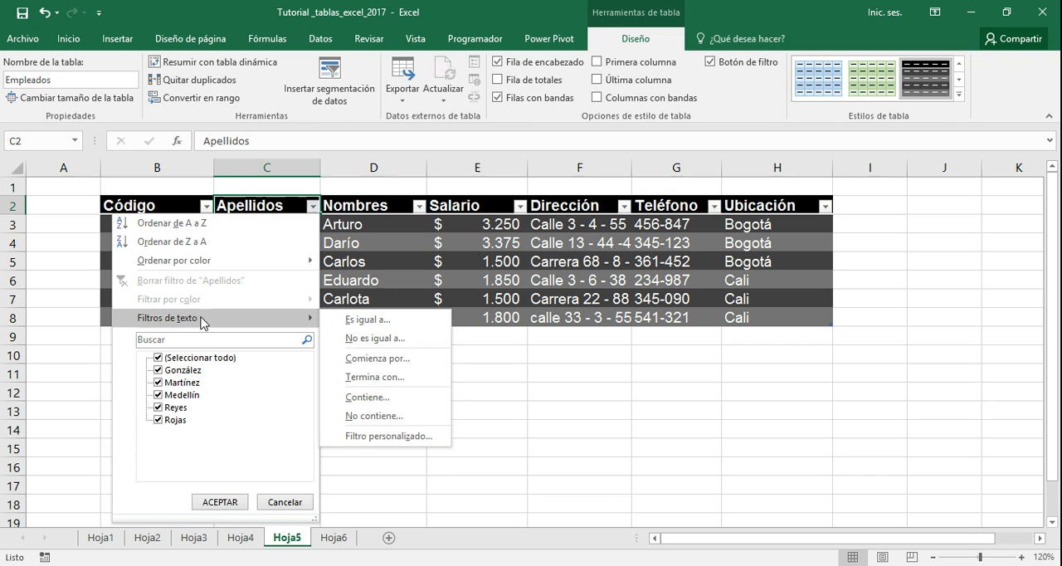
pyautogui.click(363, 359)
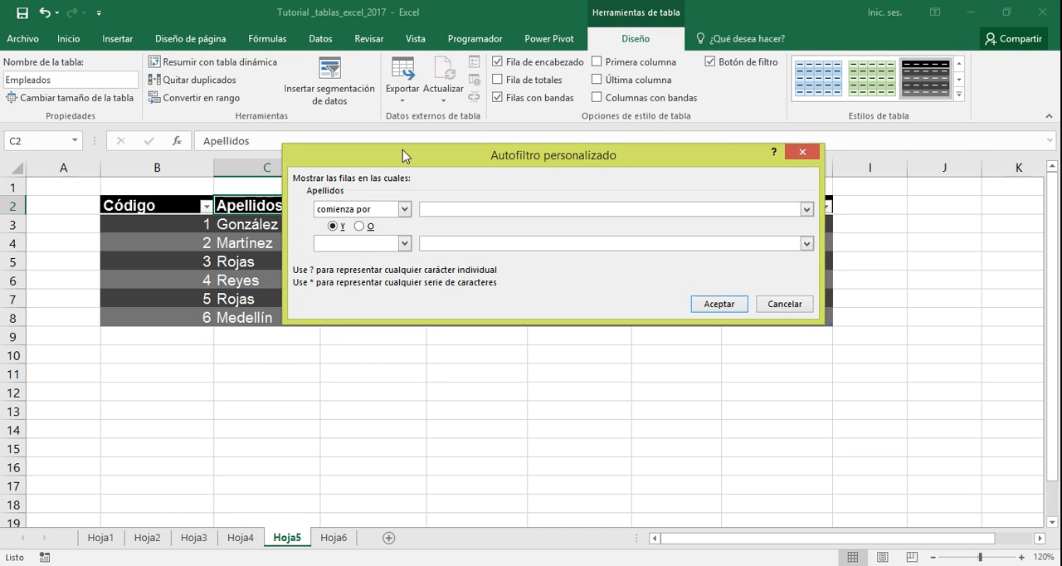
pyautogui.moveTo(418, 168); pyautogui.dragTo(510, 296)
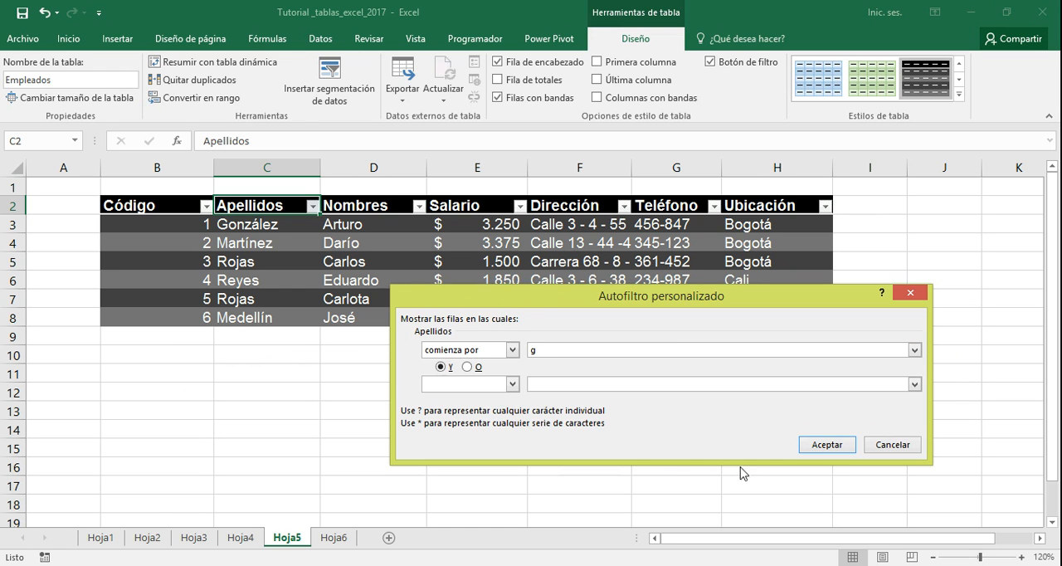
pyautogui.click(830, 446)
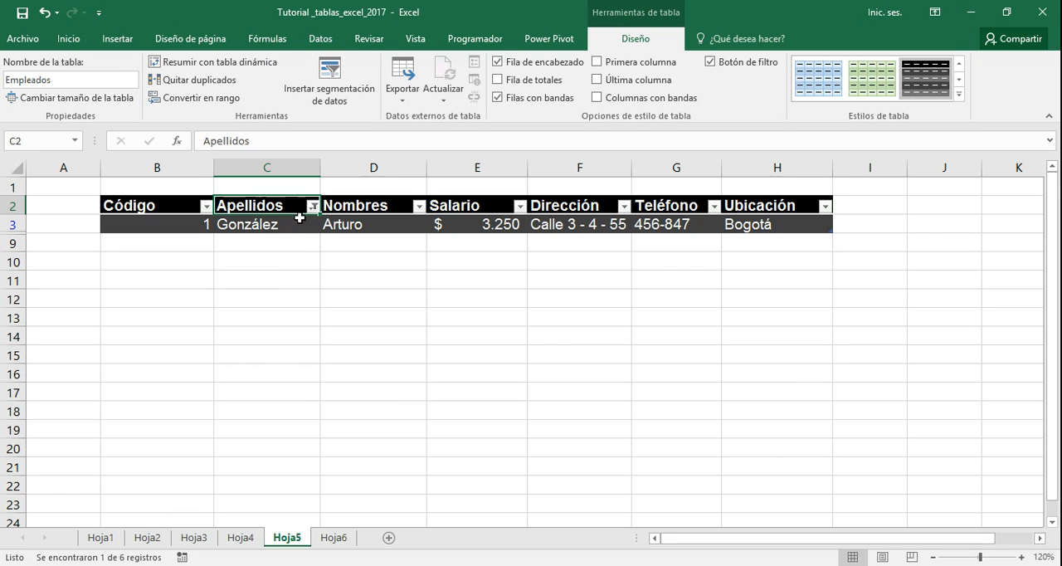
pyautogui.moveTo(315, 212)
pyautogui.click(312, 207)
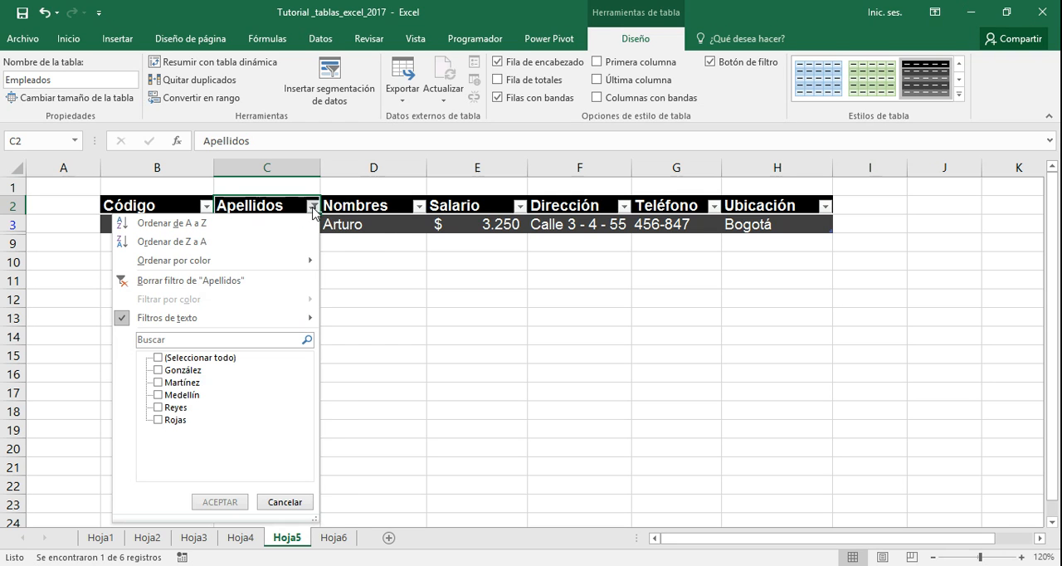
pyautogui.click(222, 282)
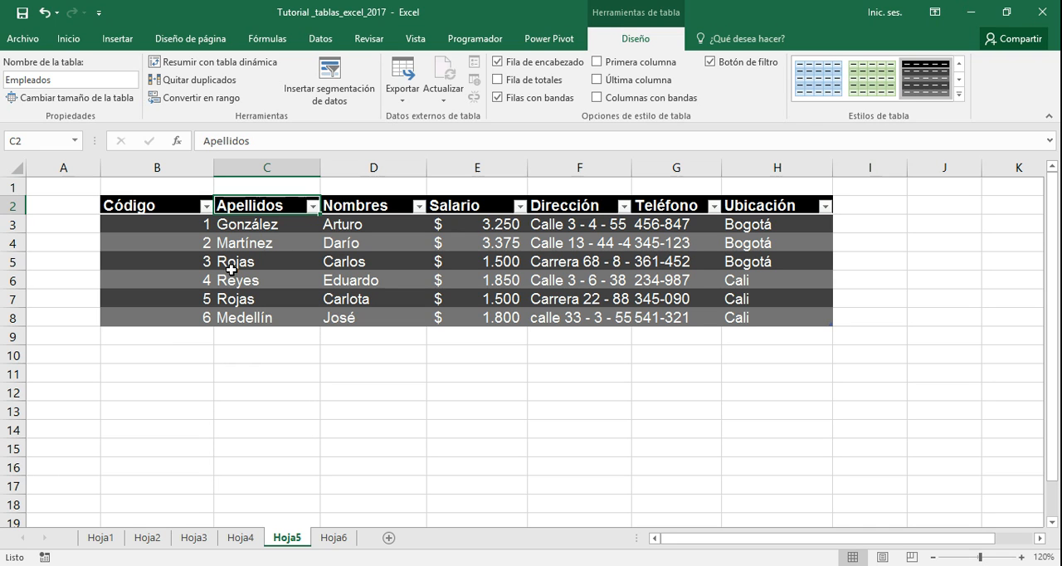
# Filter the Apellidos column to values beginning with the surname of the employee with Código 6 (Comienza por), and clear that filter
pyautogui.click(313, 205)
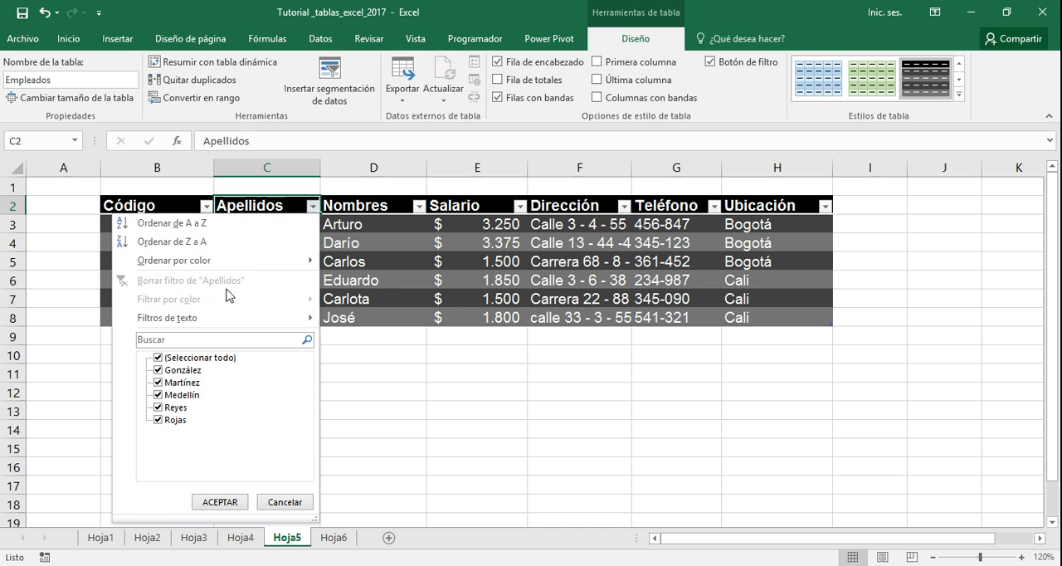
pyautogui.moveTo(214, 323)
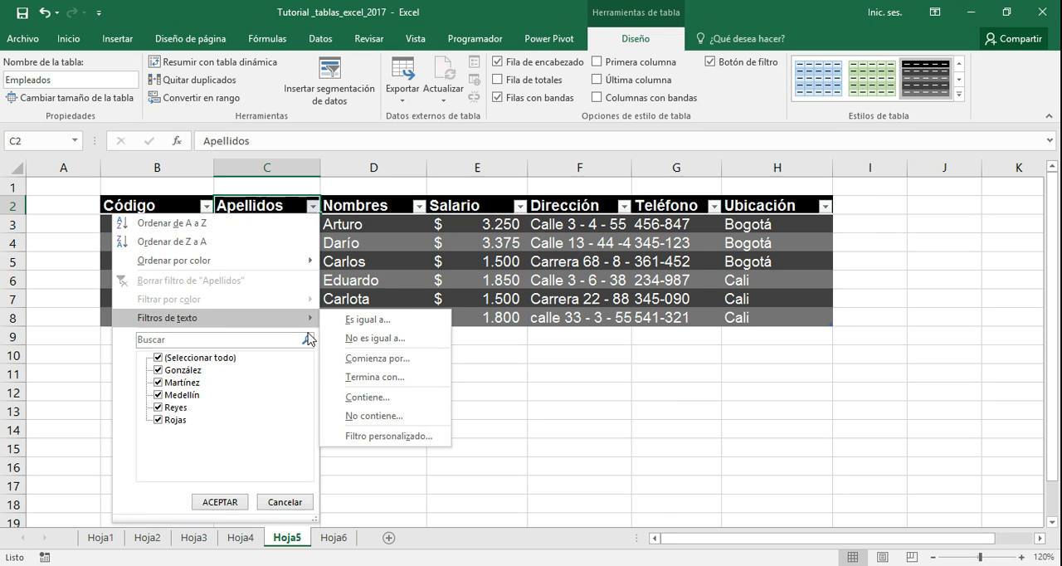
pyautogui.click(347, 358)
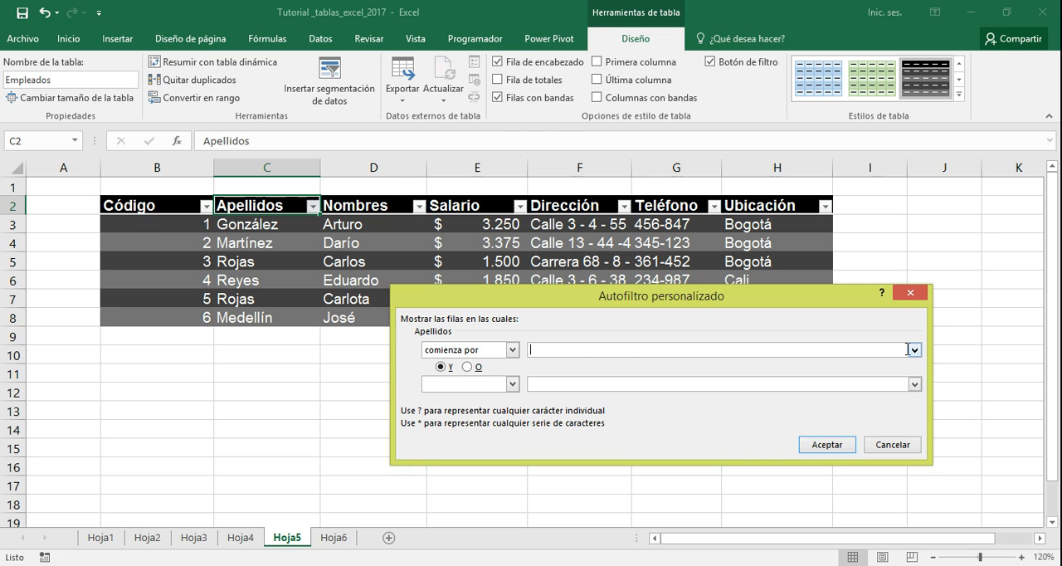
pyautogui.click(914, 349)
pyautogui.click(644, 385)
pyautogui.click(827, 444)
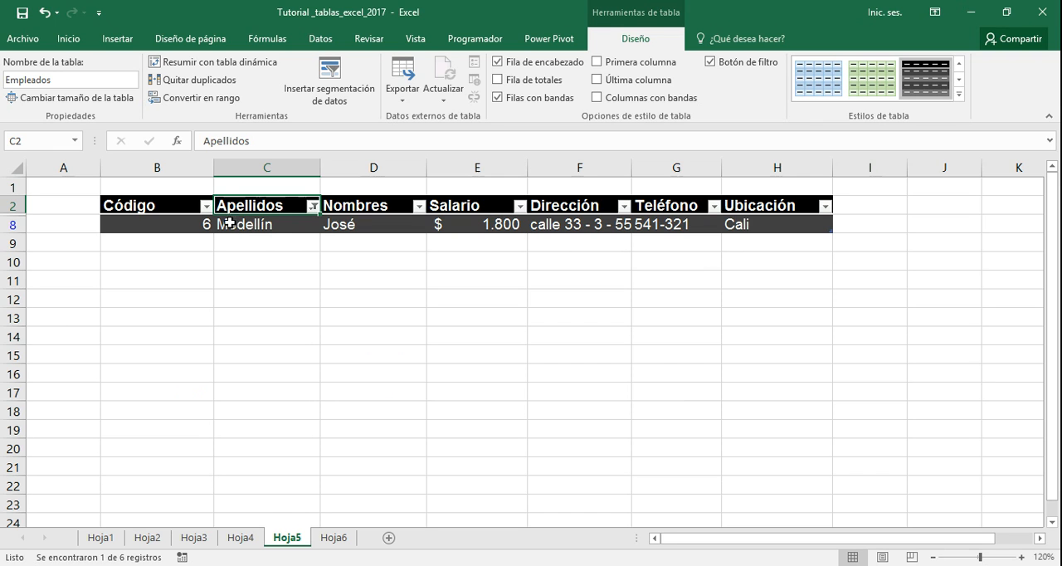
pyautogui.click(313, 206)
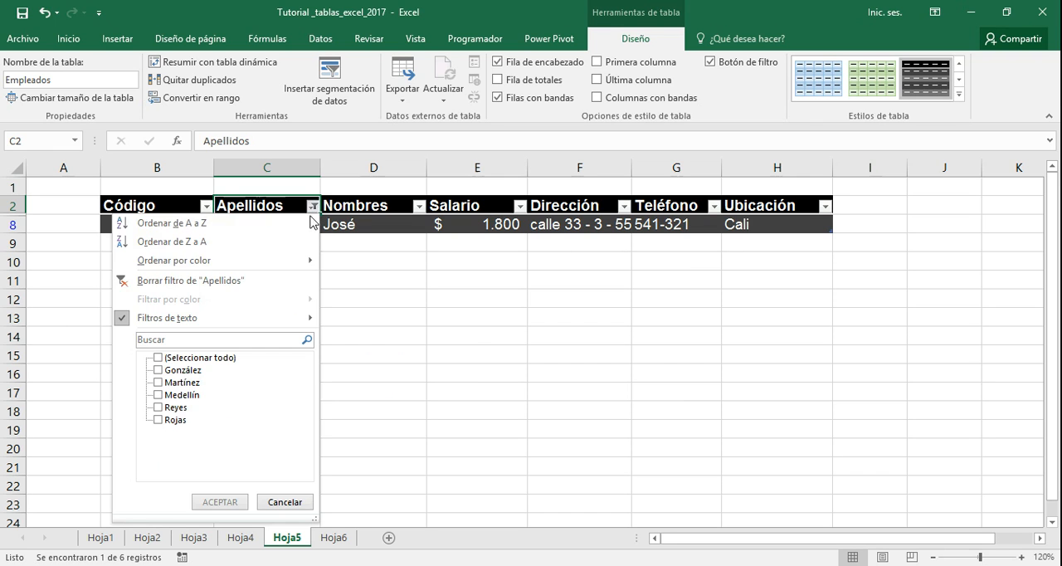
pyautogui.click(237, 281)
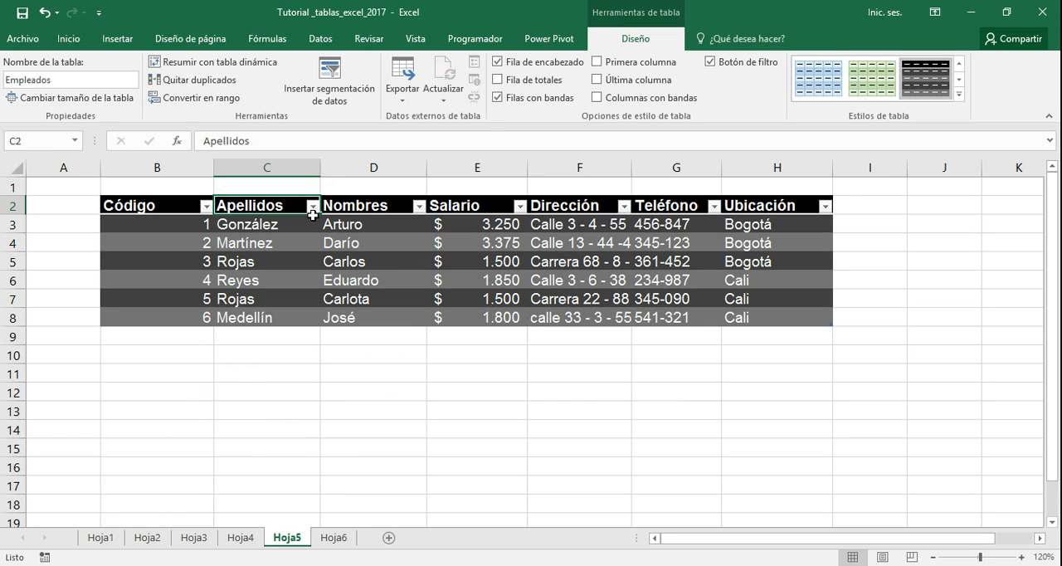
# Filter the Apellidos column to values ending with s (Termina con)
pyautogui.click(312, 206)
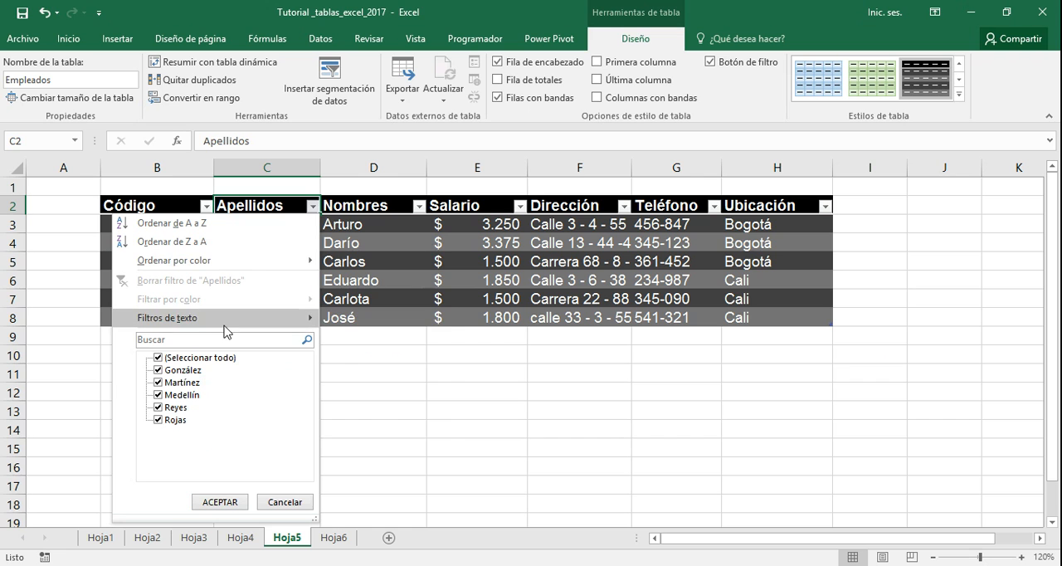
pyautogui.moveTo(225, 321)
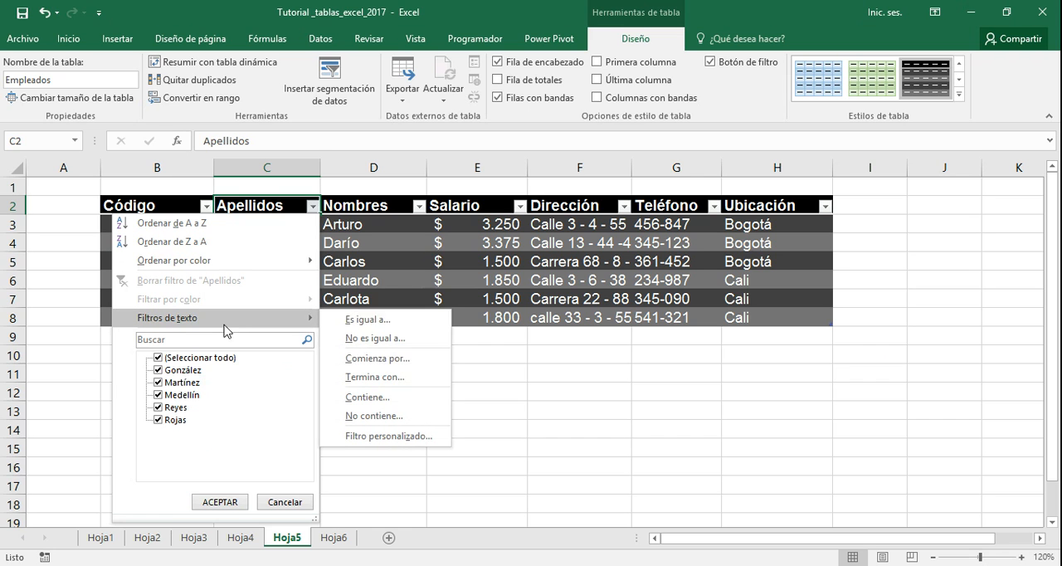
pyautogui.click(365, 379)
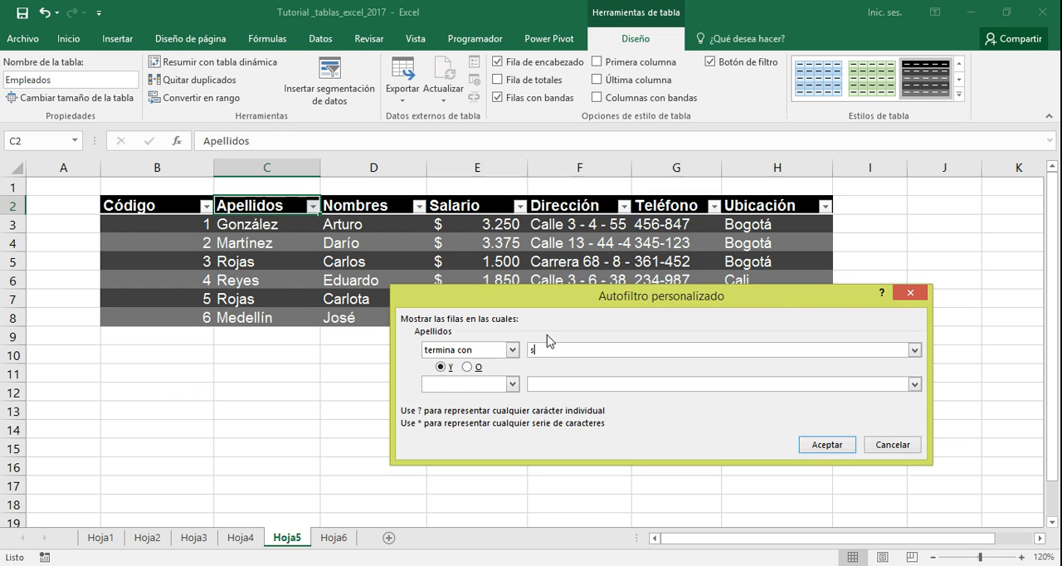
pyautogui.click(822, 448)
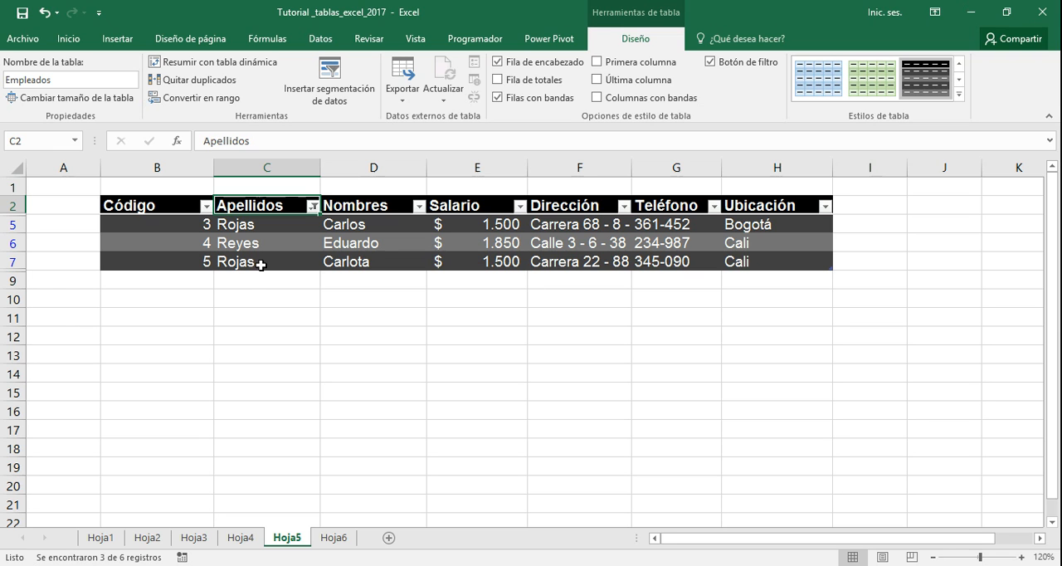
# Compare the two rows with Código 5 in the filtered Empleados table
pyautogui.click(175, 329)
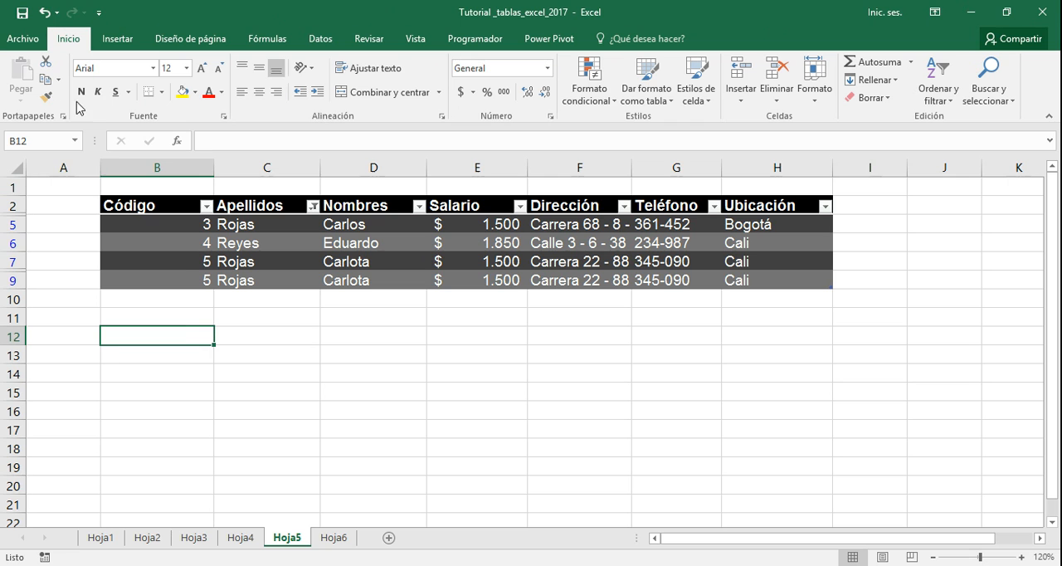
pyautogui.click(185, 264)
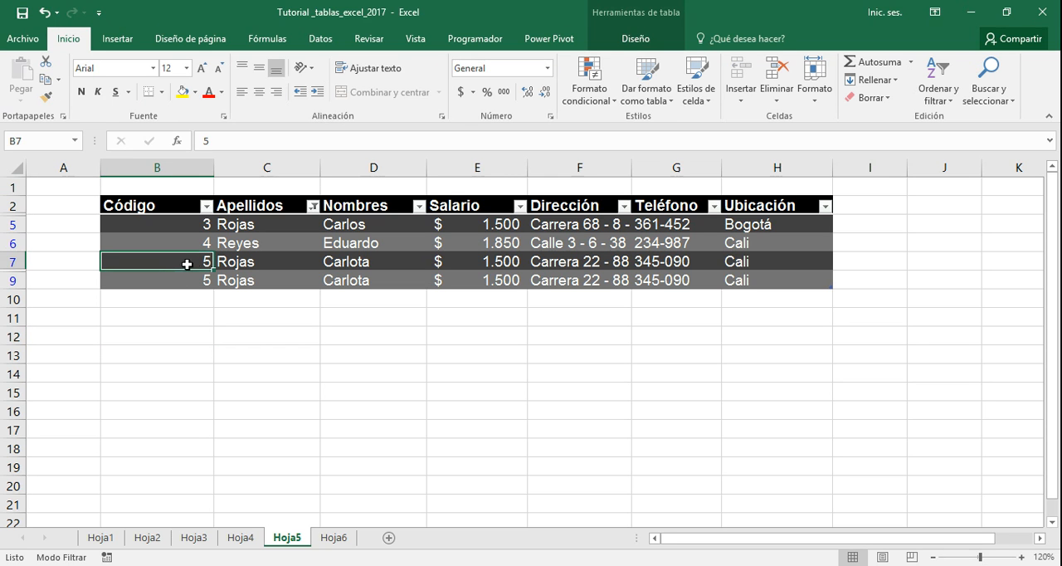
pyautogui.click(236, 281)
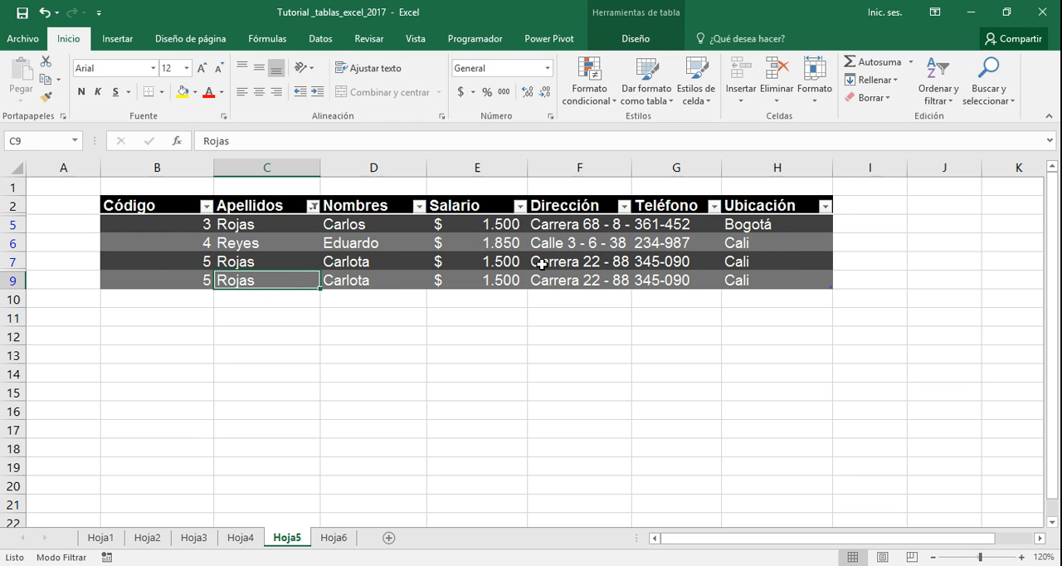
pyautogui.click(151, 264)
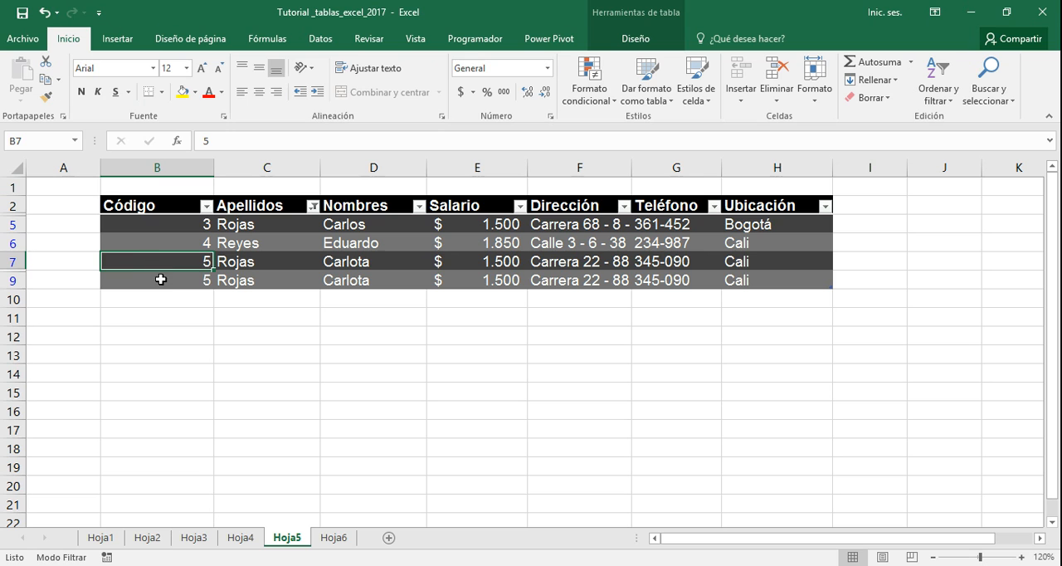
pyautogui.click(158, 279)
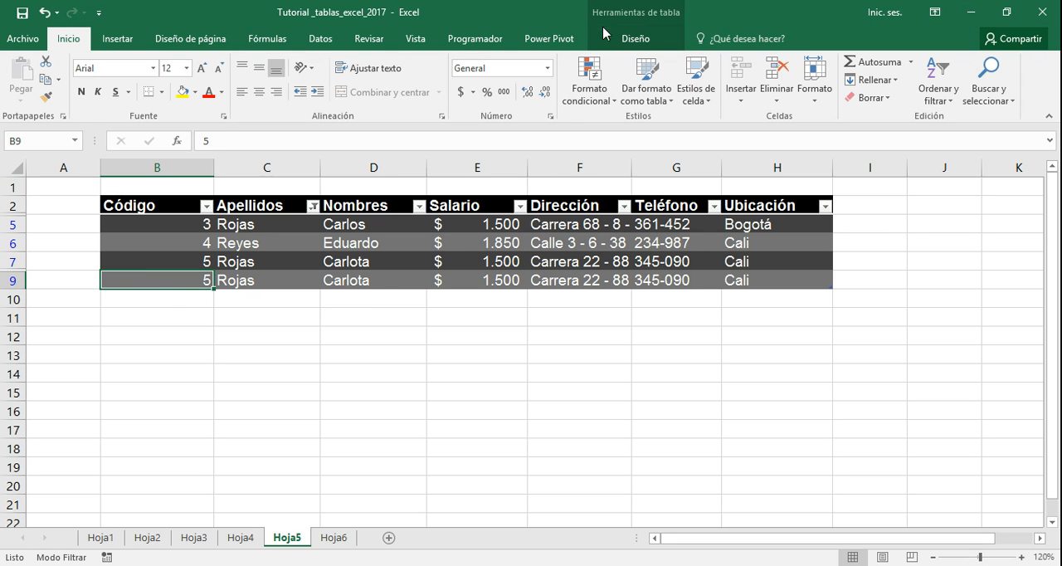
# Remove duplicate rows from the Empleados table (Quitar duplicados), comparing only the Código column
pyautogui.click(633, 39)
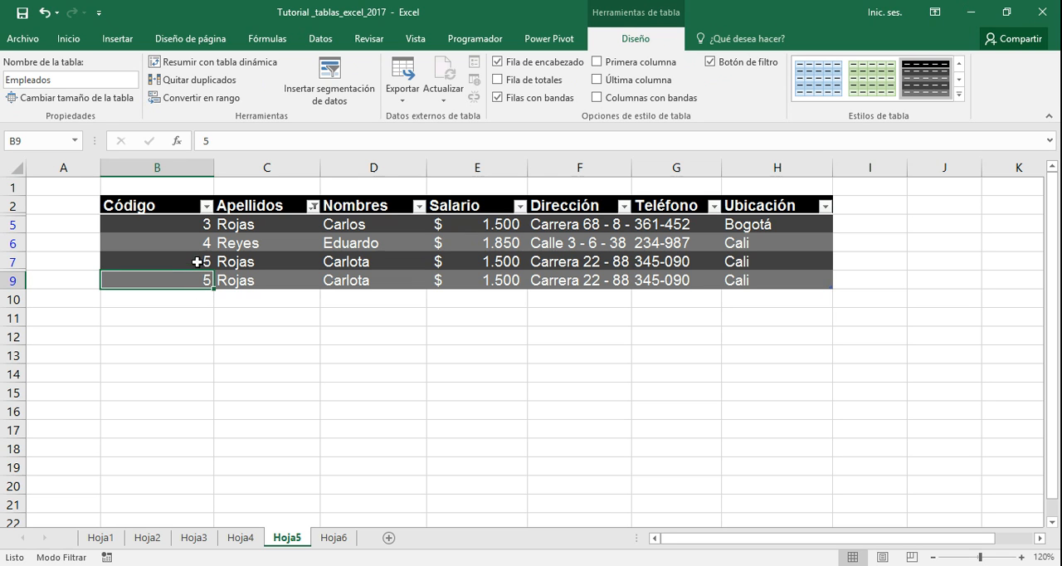
pyautogui.click(188, 83)
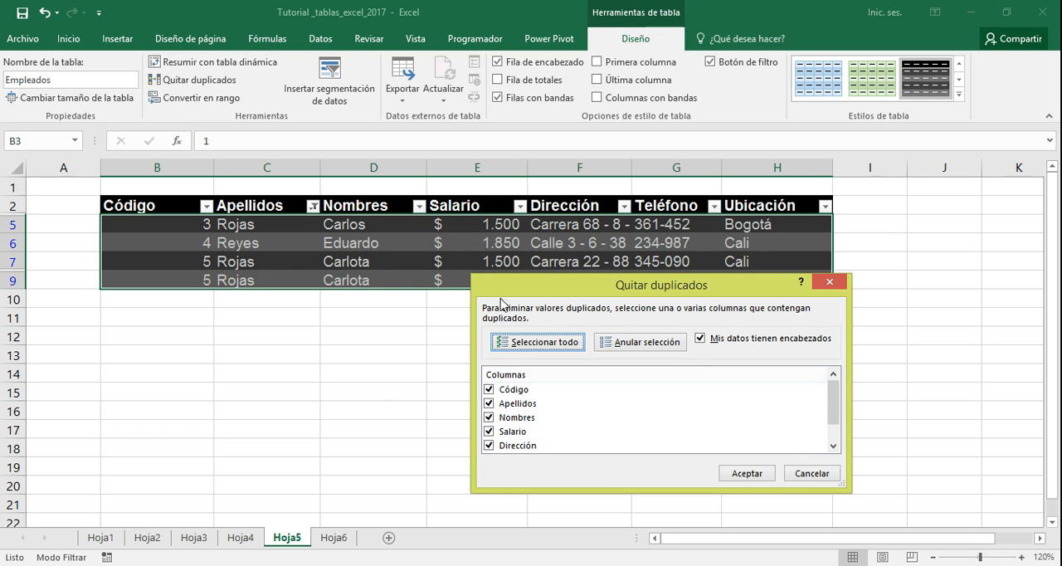
pyautogui.moveTo(504, 276); pyautogui.dragTo(480, 216)
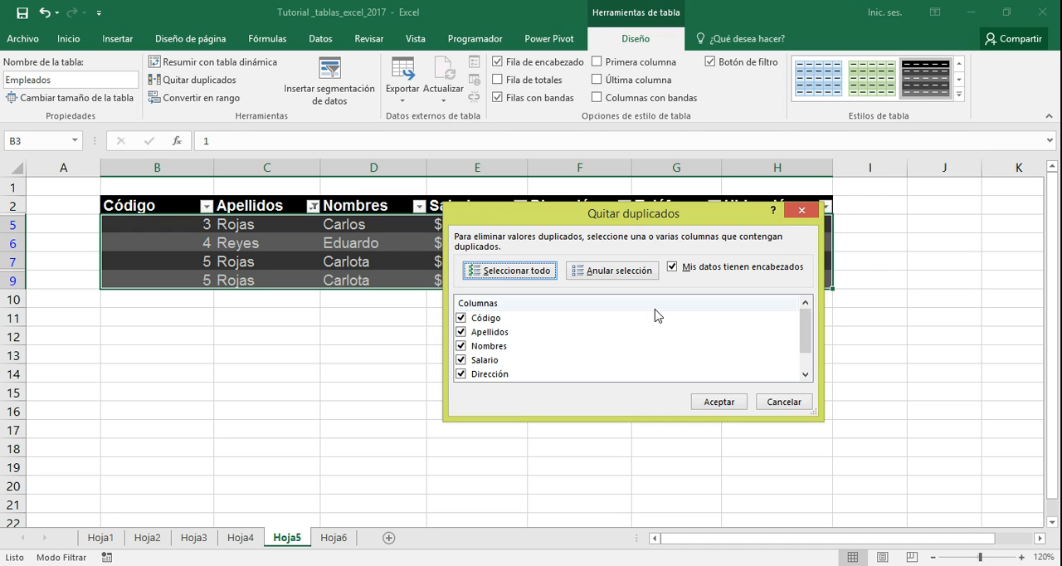
pyautogui.moveTo(809, 332)
pyautogui.mouseDown()
pyautogui.moveTo(808, 365)
pyautogui.moveTo(809, 330)
pyautogui.mouseUp()
pyautogui.moveTo(681, 216); pyautogui.dragTo(638, 315)
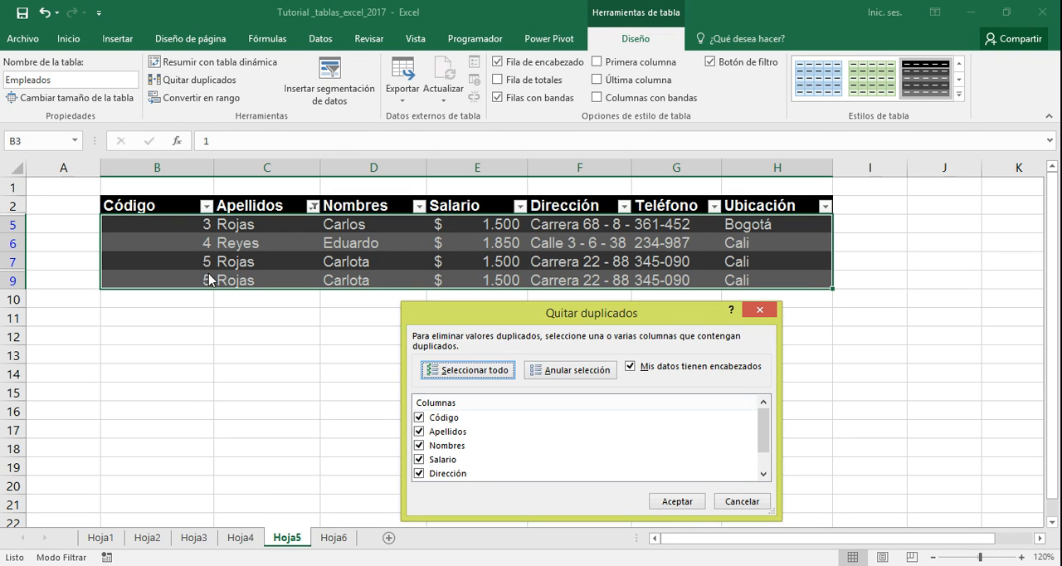
pyautogui.moveTo(445, 315); pyautogui.dragTo(437, 274)
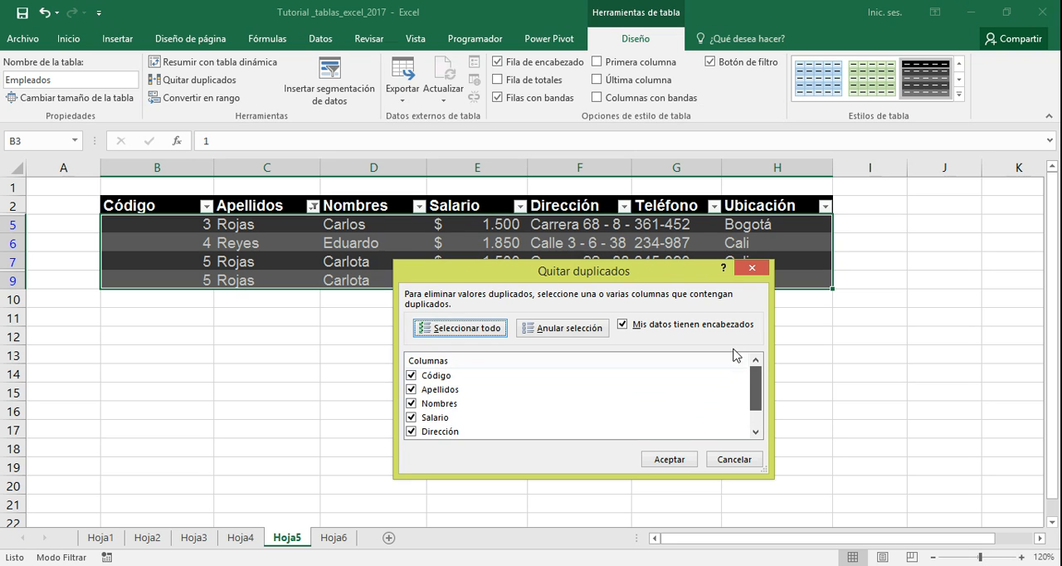
pyautogui.click(412, 390)
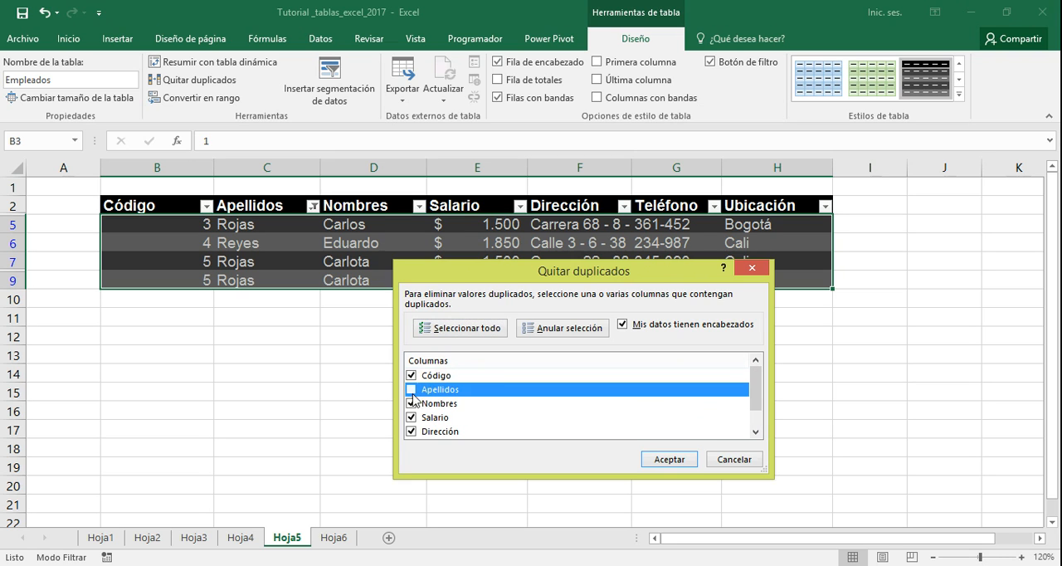
pyautogui.click(410, 404)
pyautogui.click(411, 418)
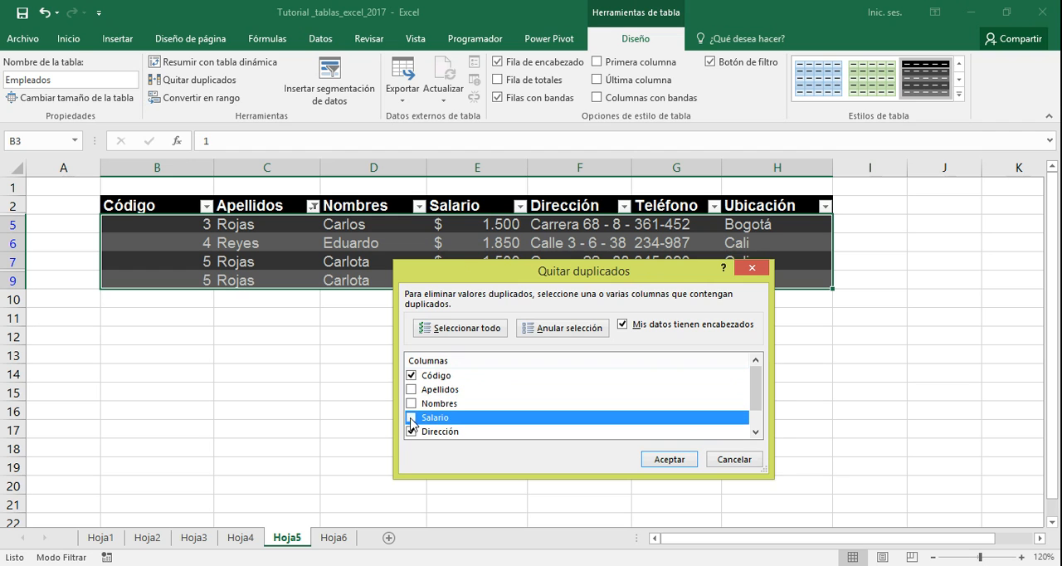
pyautogui.click(410, 432)
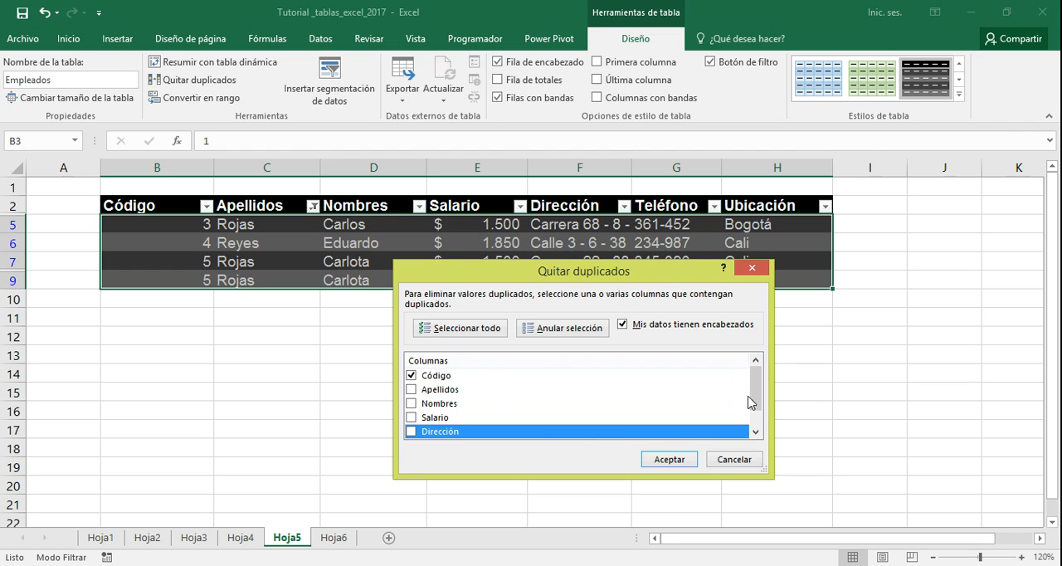
pyautogui.moveTo(756, 395); pyautogui.dragTo(761, 421)
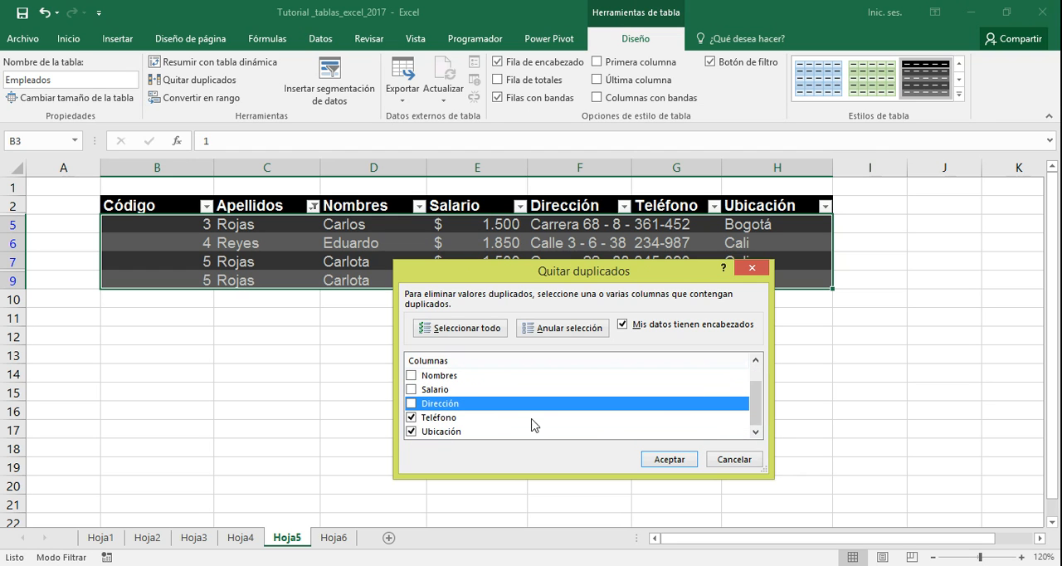
pyautogui.click(411, 417)
pyautogui.click(411, 432)
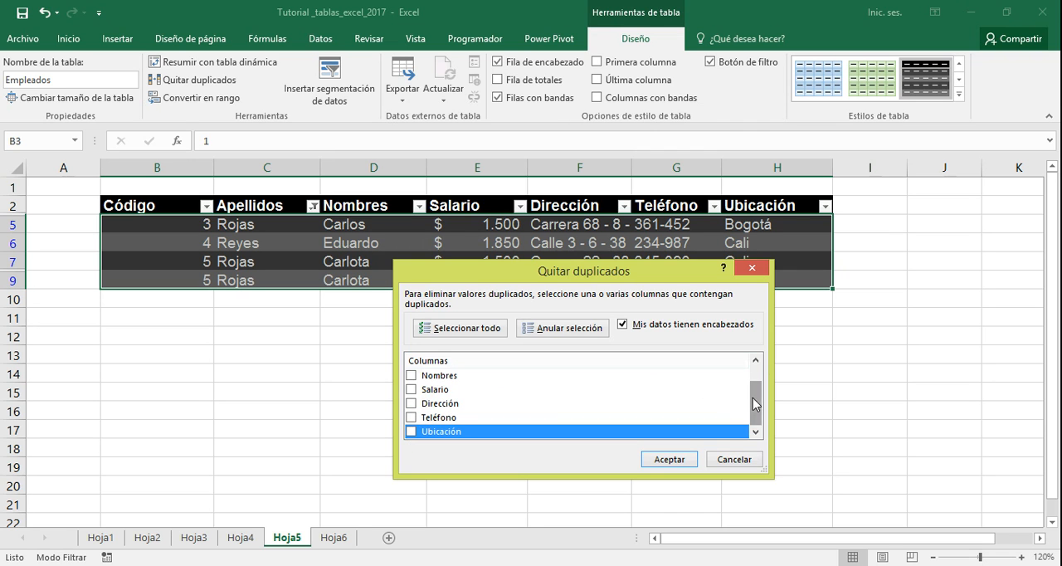
pyautogui.moveTo(755, 402); pyautogui.dragTo(757, 381)
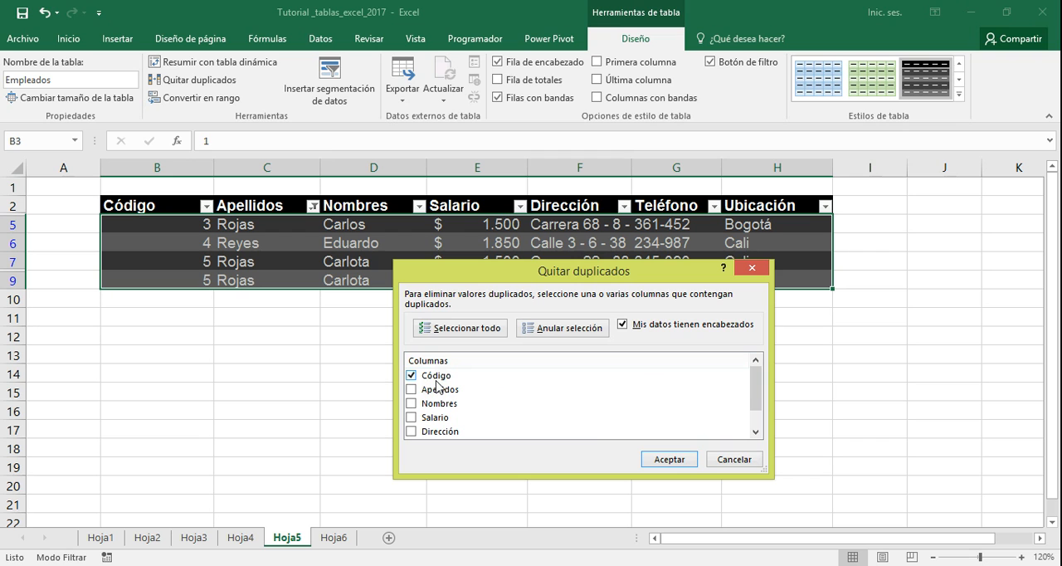
pyautogui.click(680, 463)
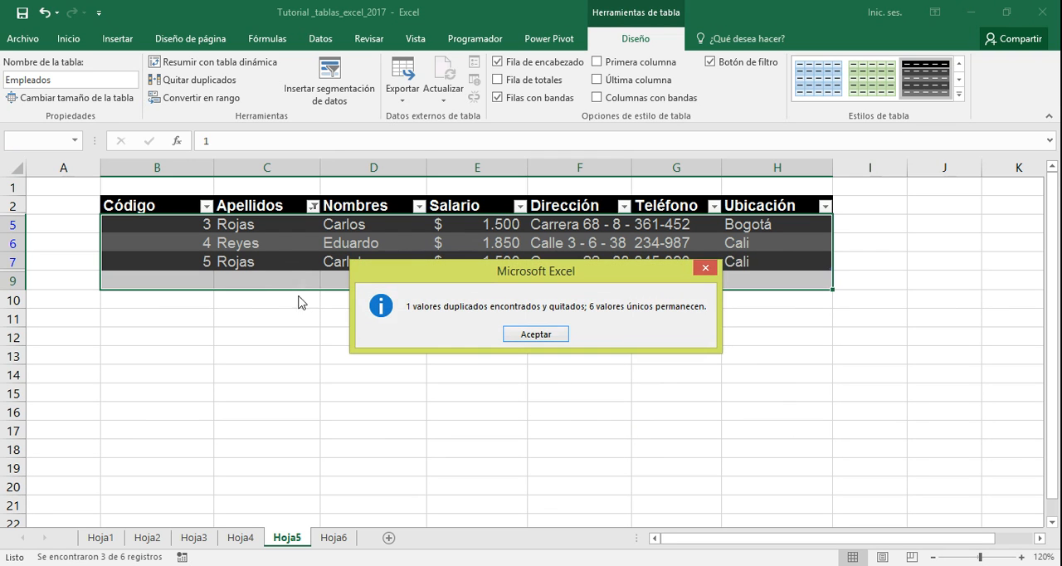
pyautogui.click(539, 340)
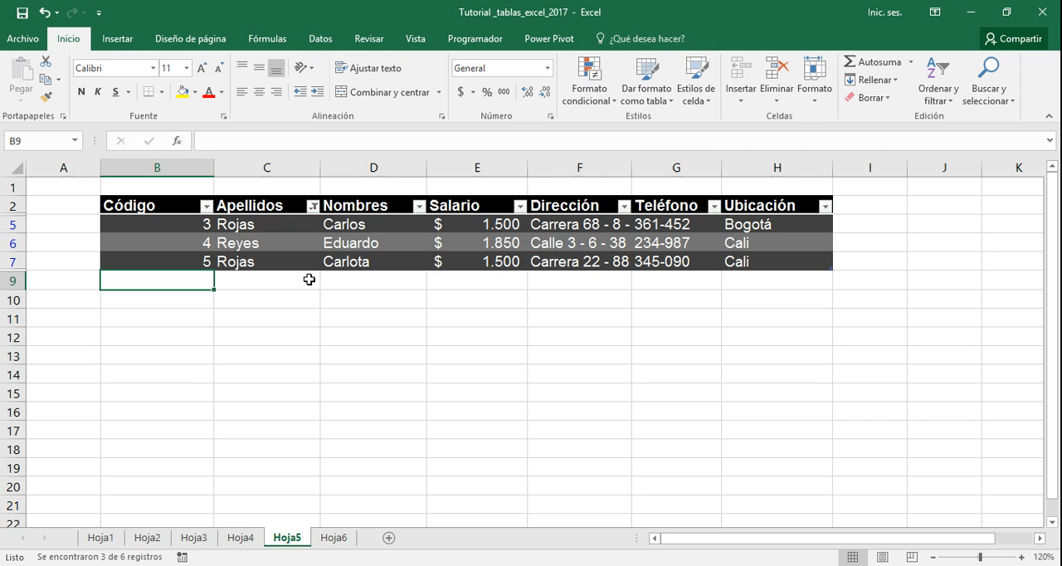
# Clear the filter from the Apellidos column
pyautogui.click(313, 206)
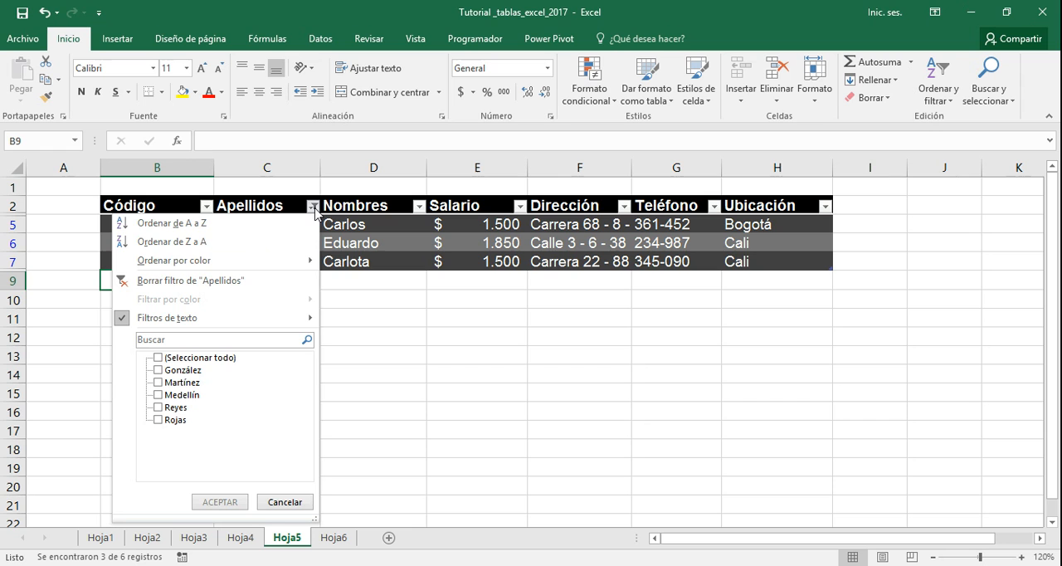
pyautogui.click(237, 281)
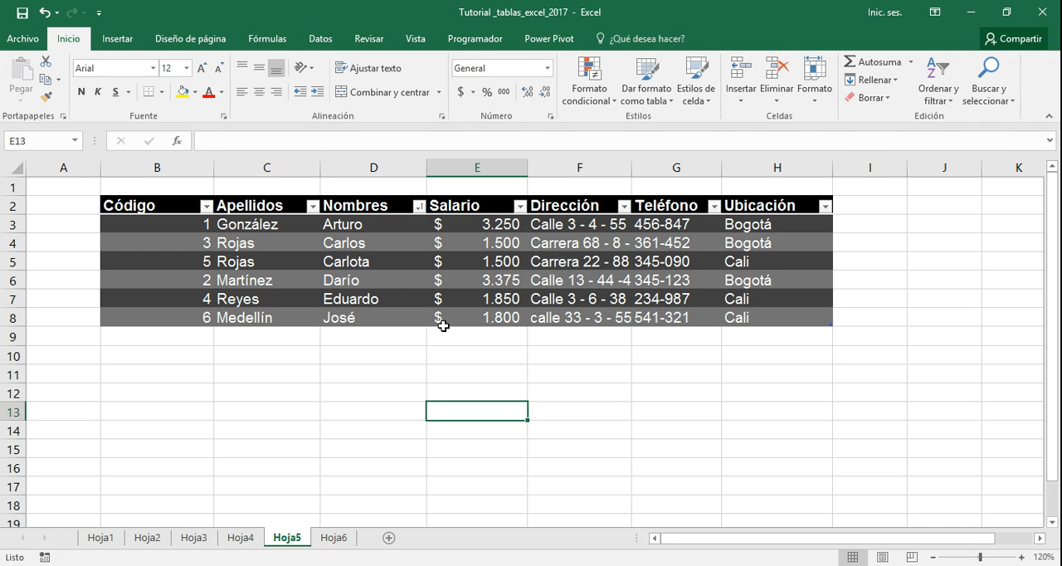
# Convert the Empleados table to a normal range (Convertir en rango) and check its header cells
pyautogui.click(345, 247)
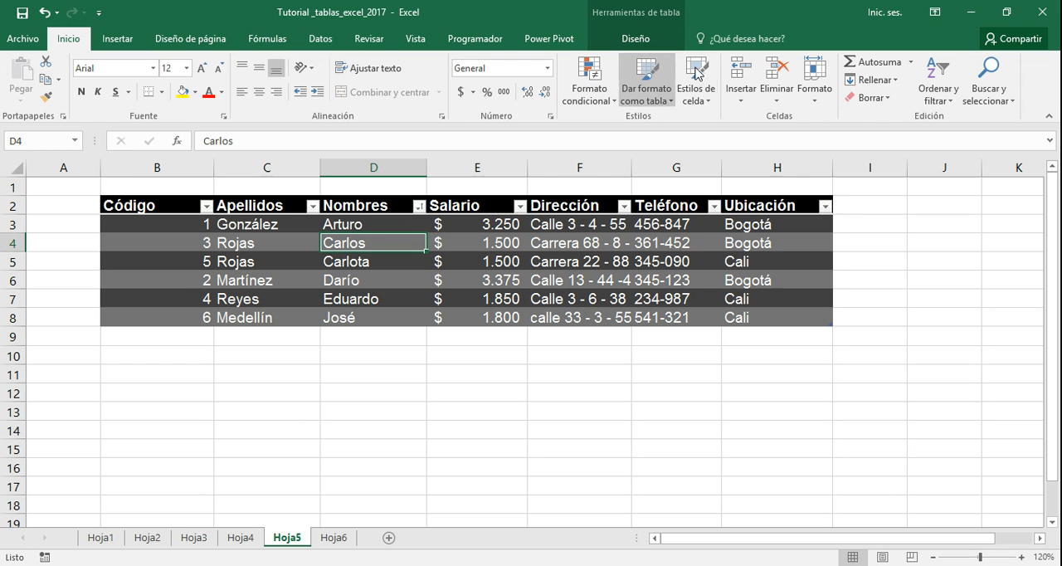
pyautogui.click(636, 39)
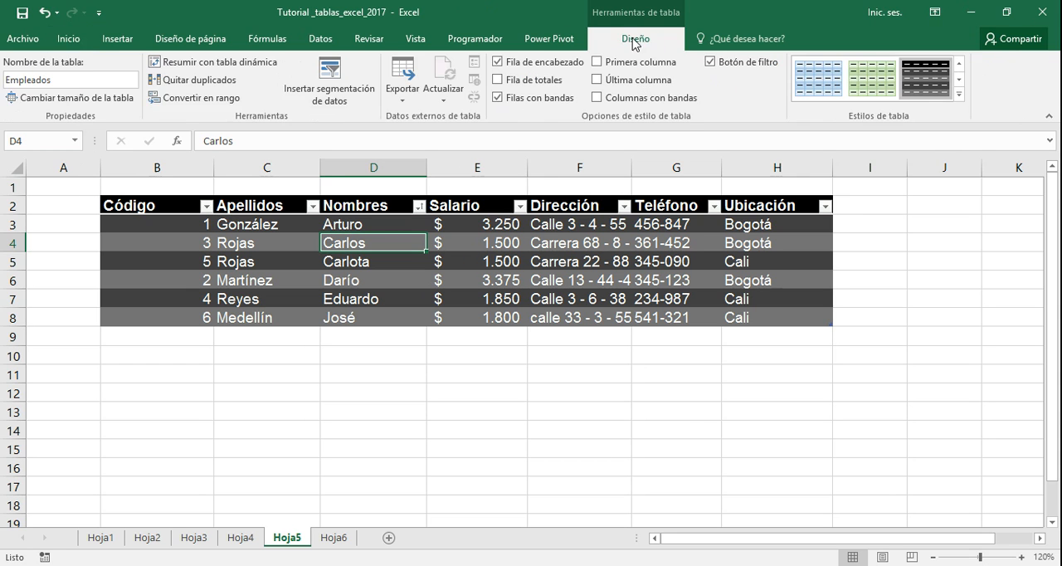
pyautogui.click(208, 100)
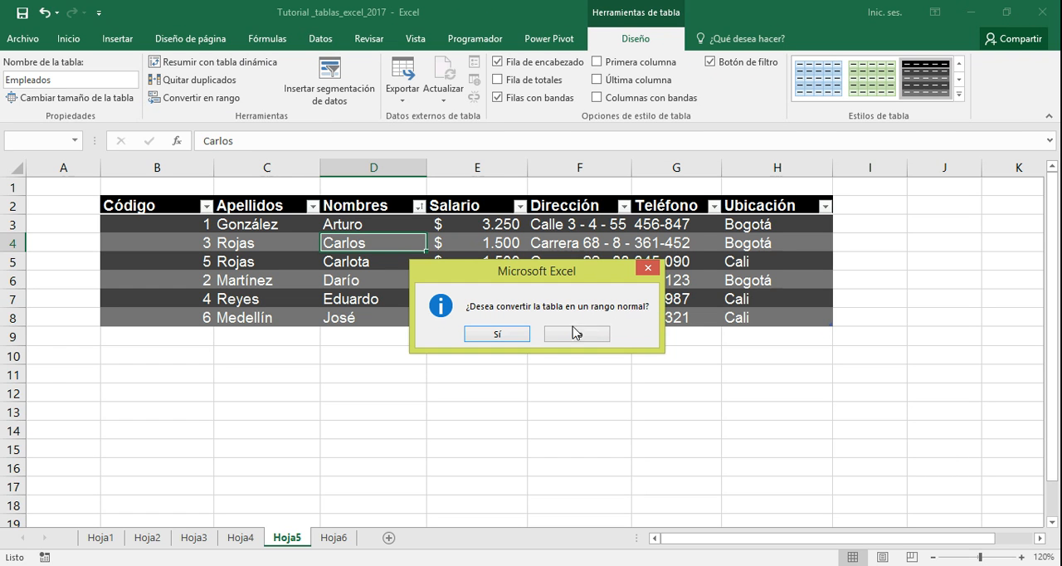
pyautogui.click(499, 336)
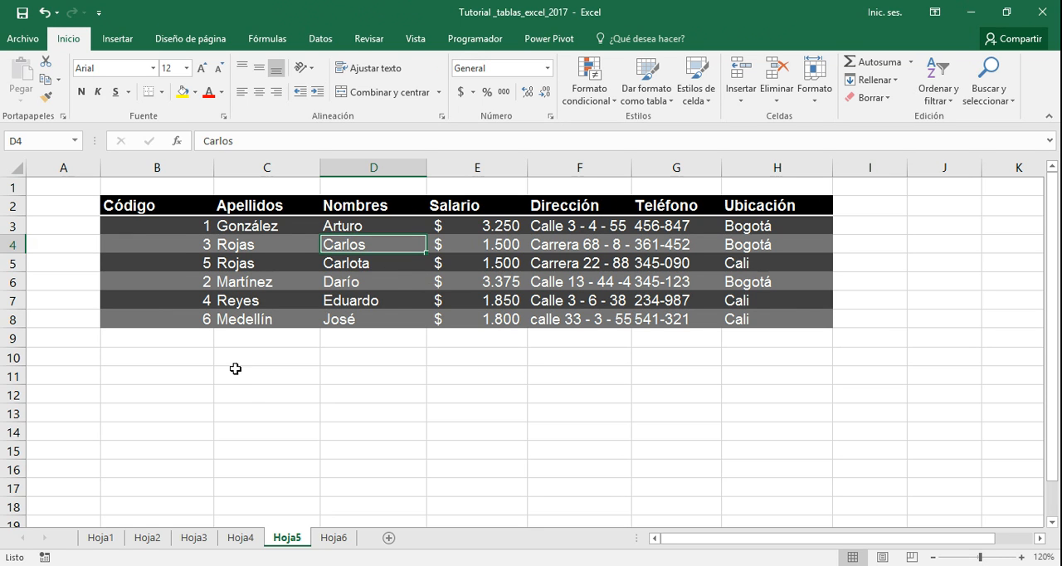
pyautogui.click(252, 414)
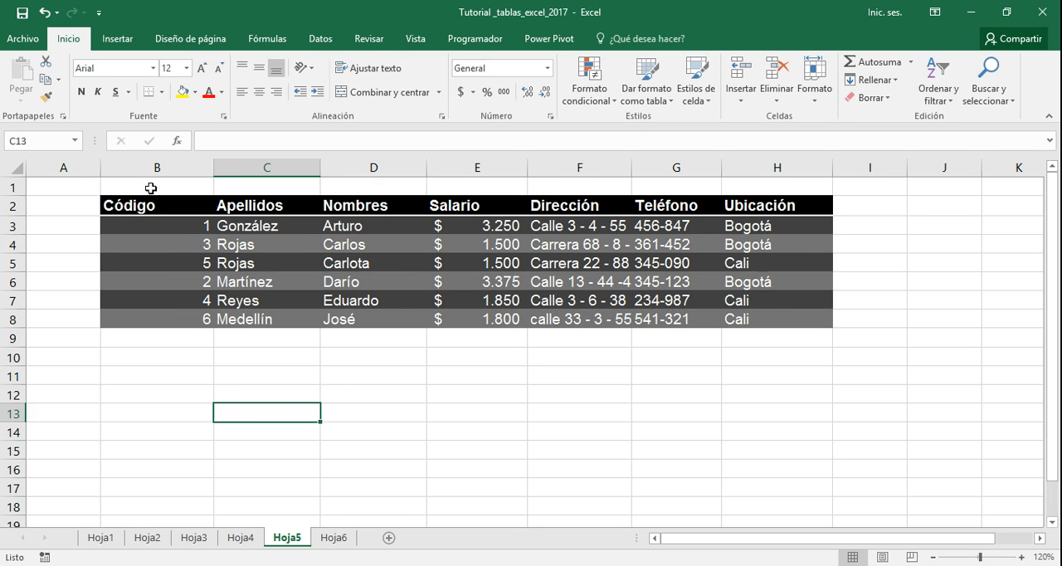
pyautogui.click(270, 204)
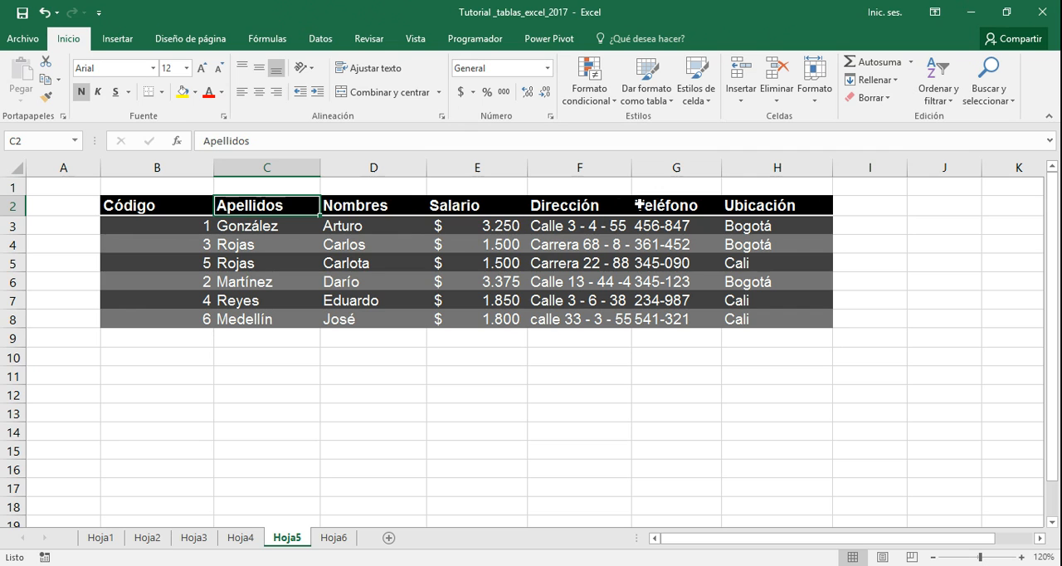
pyautogui.click(741, 205)
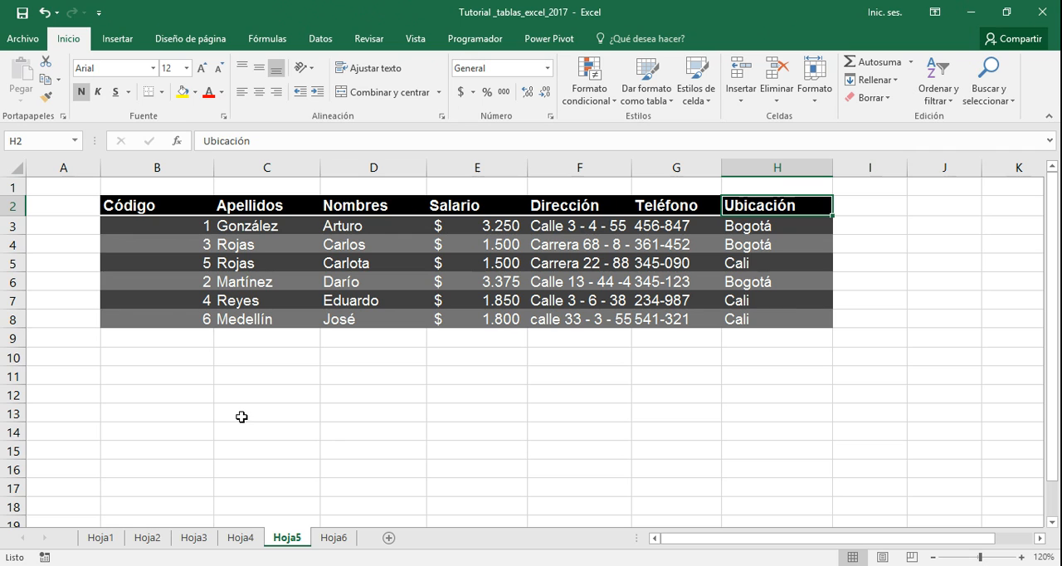
pyautogui.click(229, 357)
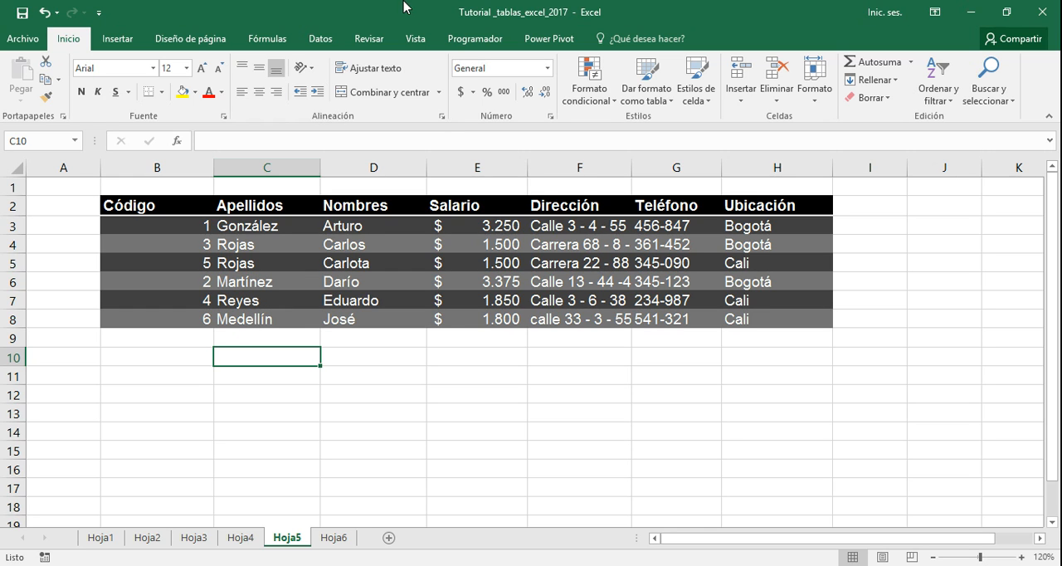
# Undo the conversion of the Empleados table to a range and select a cell inside the table
pyautogui.click(46, 13)
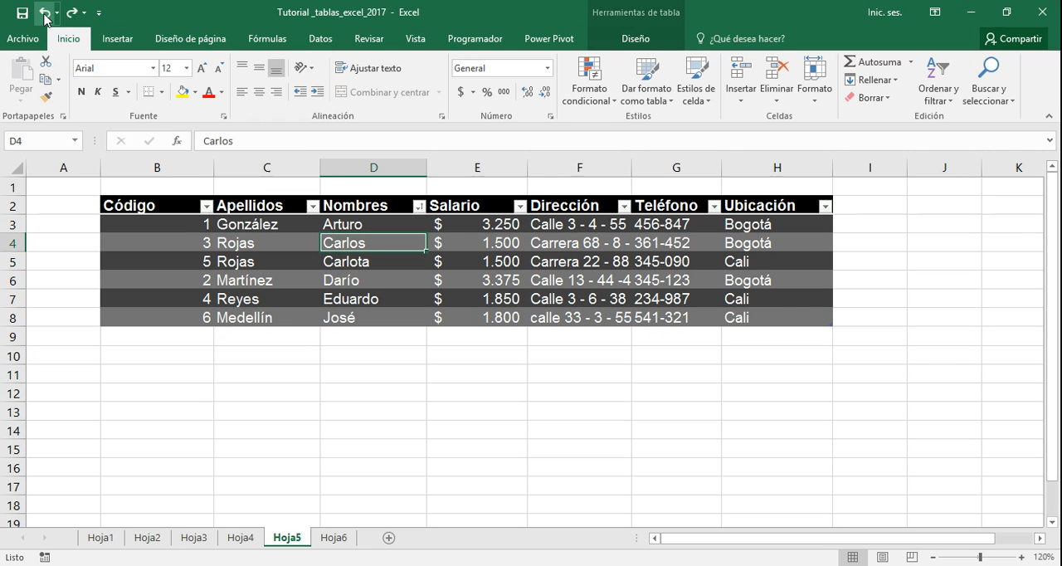
pyautogui.click(340, 388)
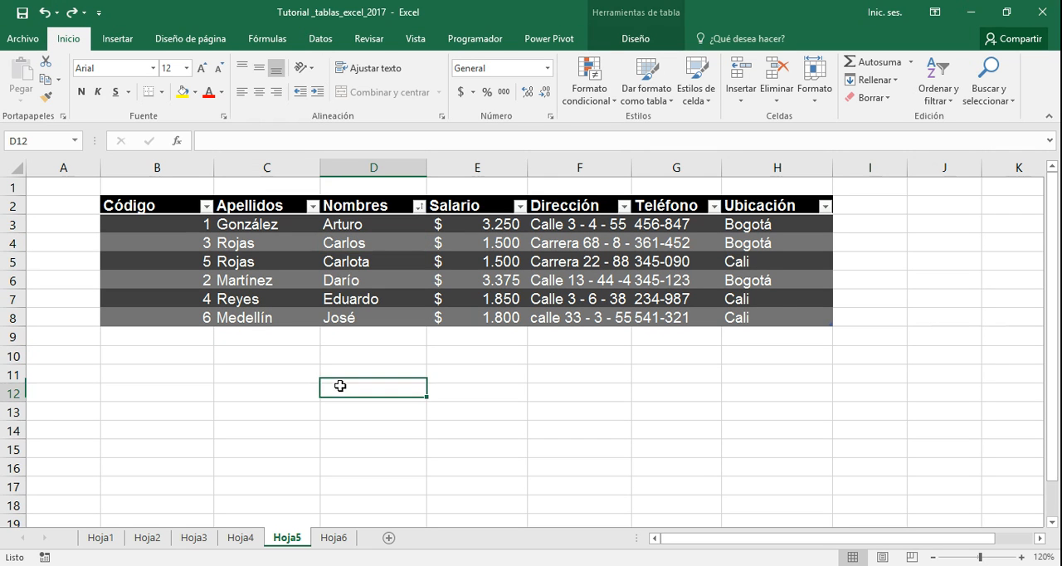
pyautogui.click(335, 264)
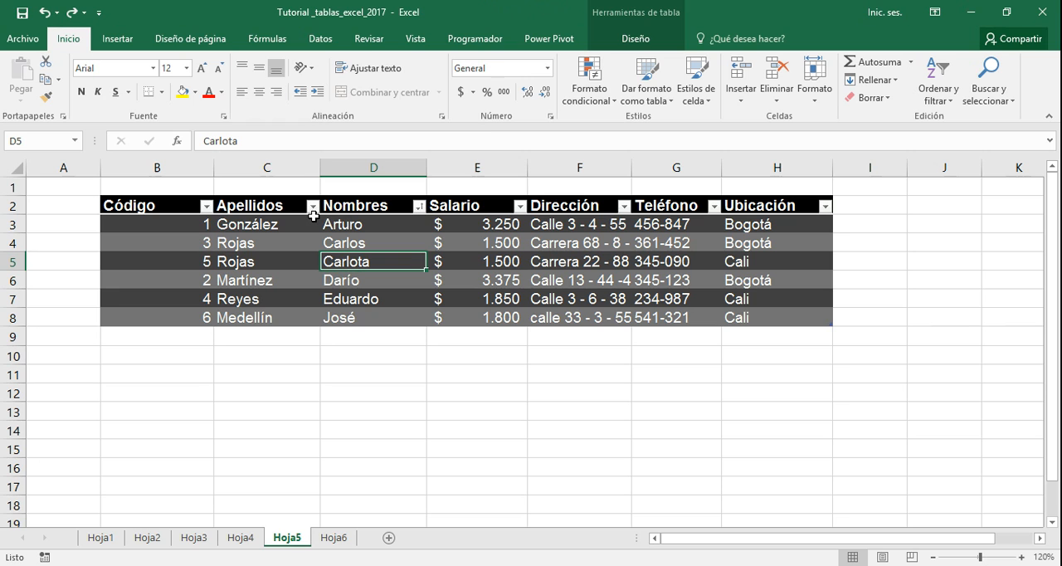